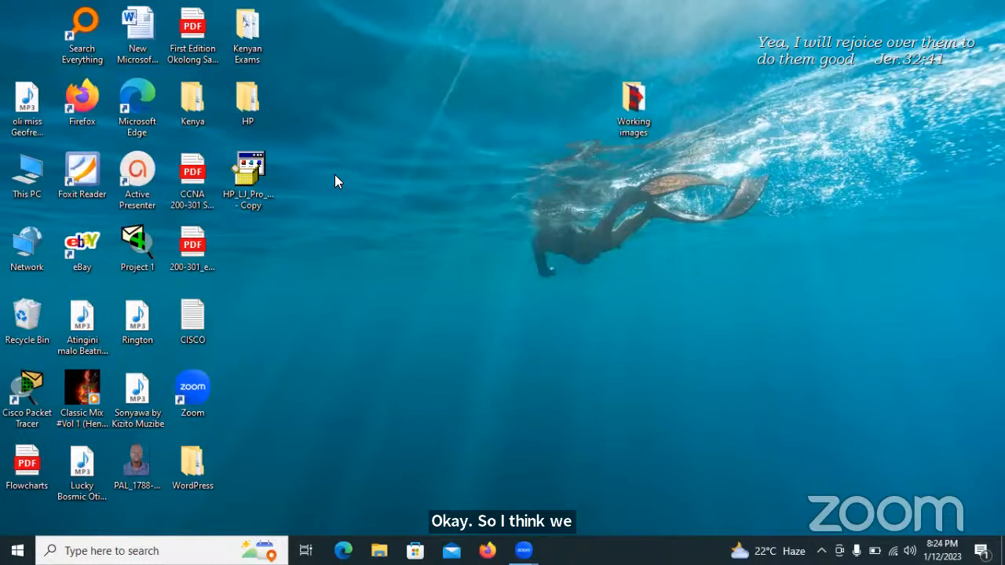
Refresh the desktop twice from its right-click menu.
right_click(394, 204)
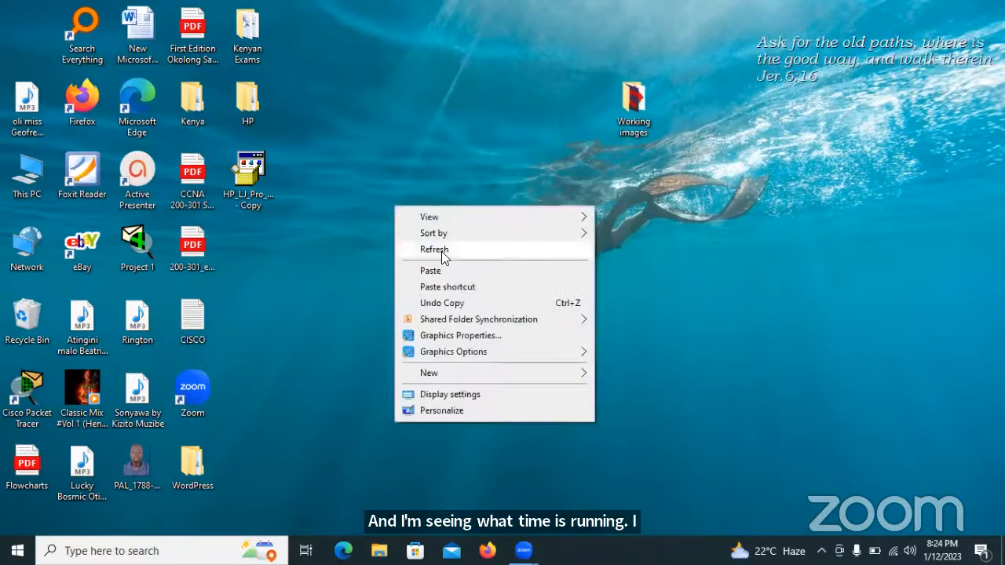
click(442, 251)
right_click(378, 179)
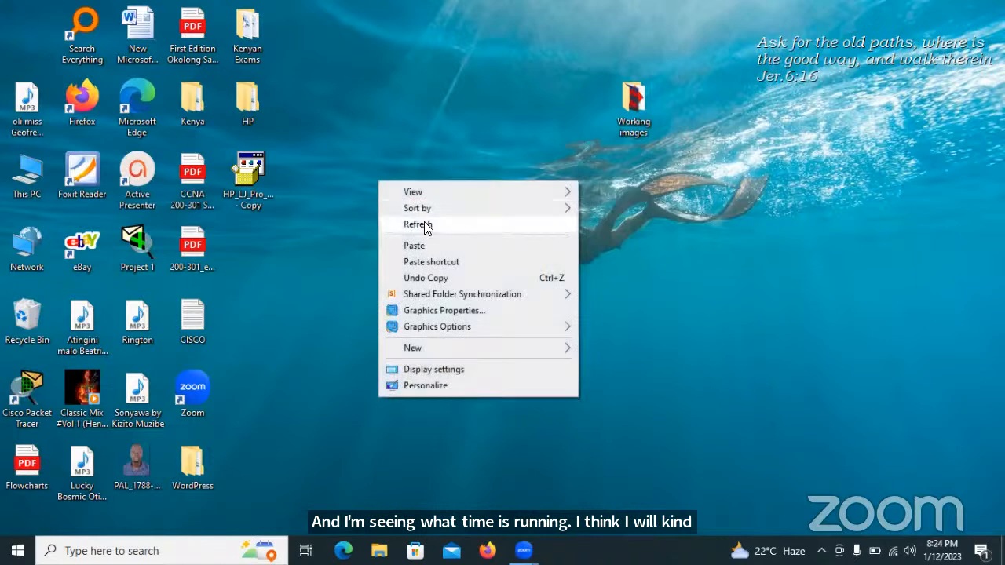
click(424, 223)
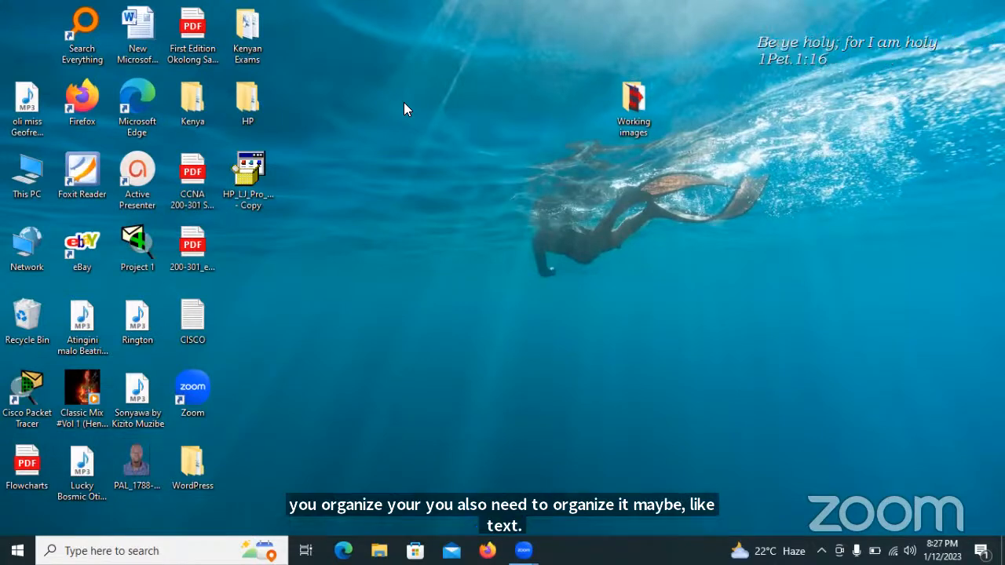
Look through the Working images folder on the desktop, then close it.
double_click(625, 98)
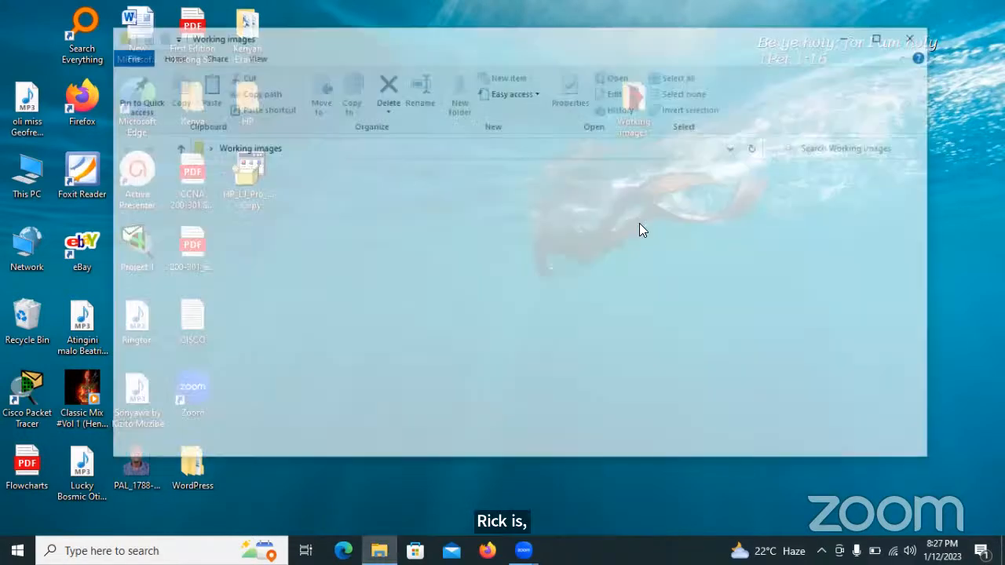
scroll(923, 204, down, 1)
scroll(923, 207, down, 10)
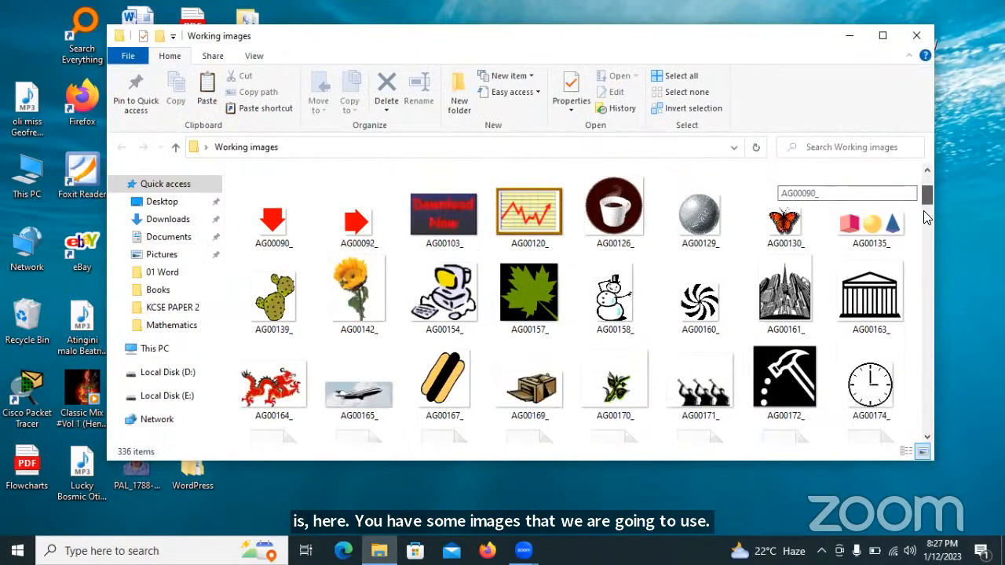
scroll(926, 274, down, 10)
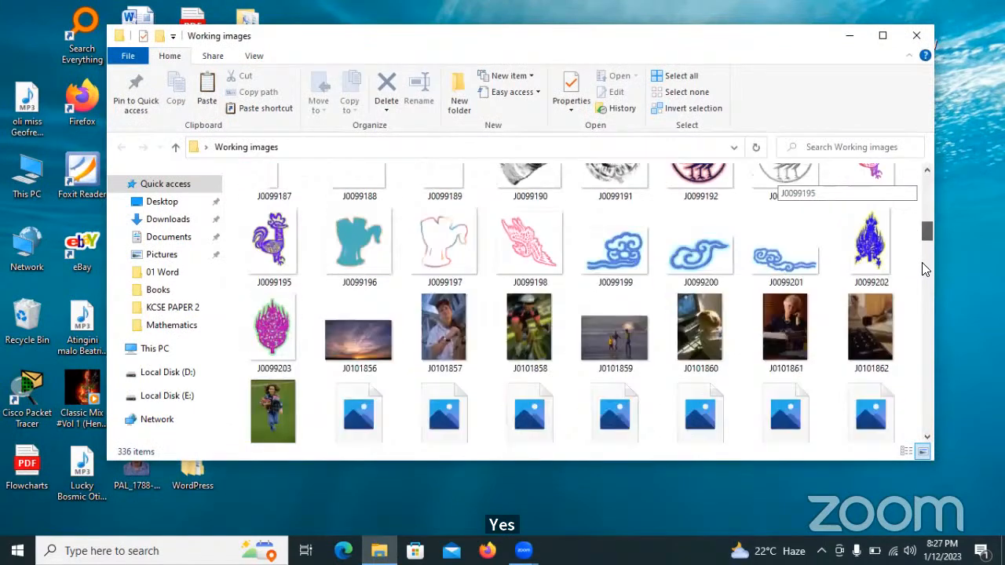
scroll(929, 290, down, 5)
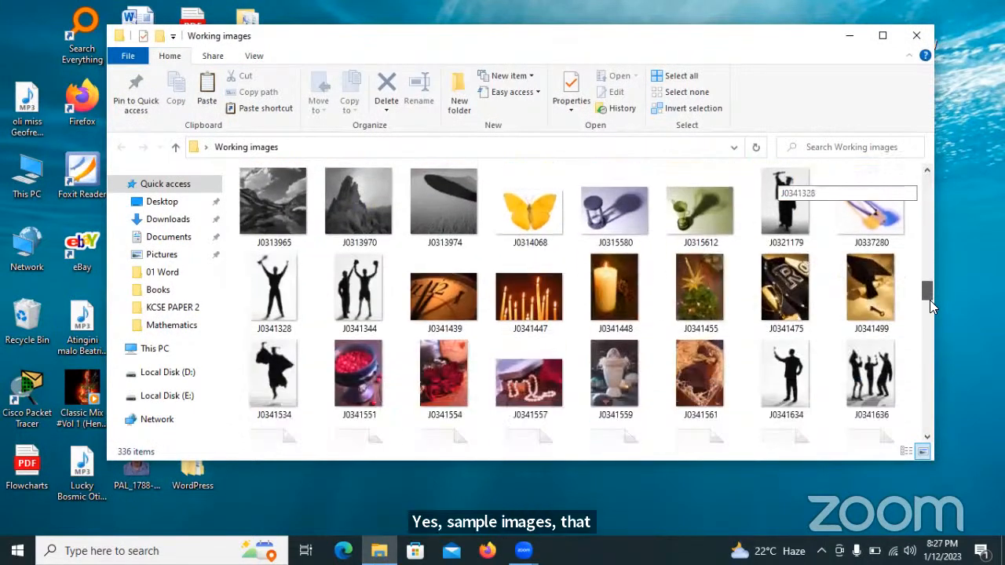
drag(925, 316, 926, 340)
drag(928, 315, 922, 180)
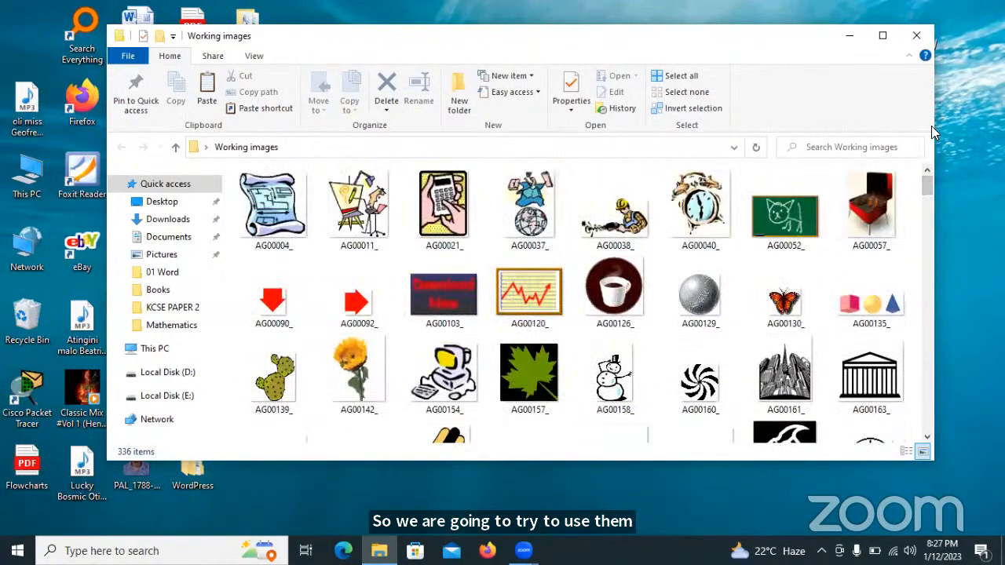
click(916, 38)
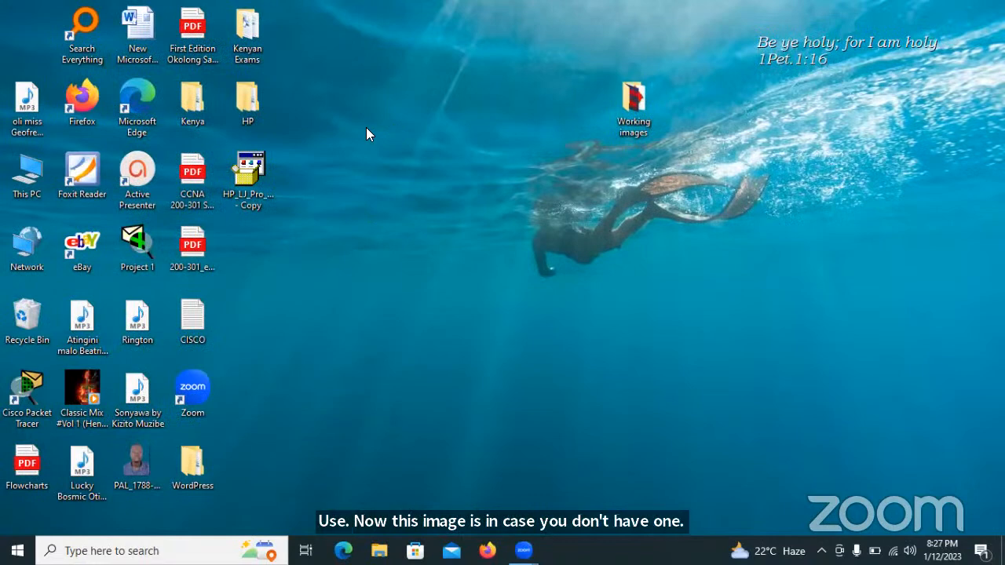
Browse to C:\Program Files (x86)\Microsoft Office\CLIPART to view the stock images.
double_click(27, 177)
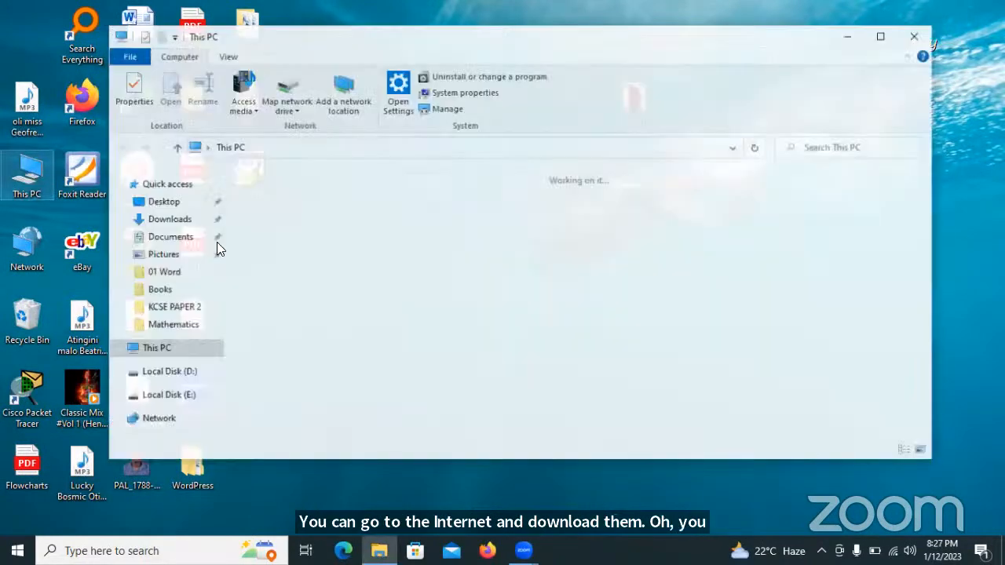
double_click(331, 352)
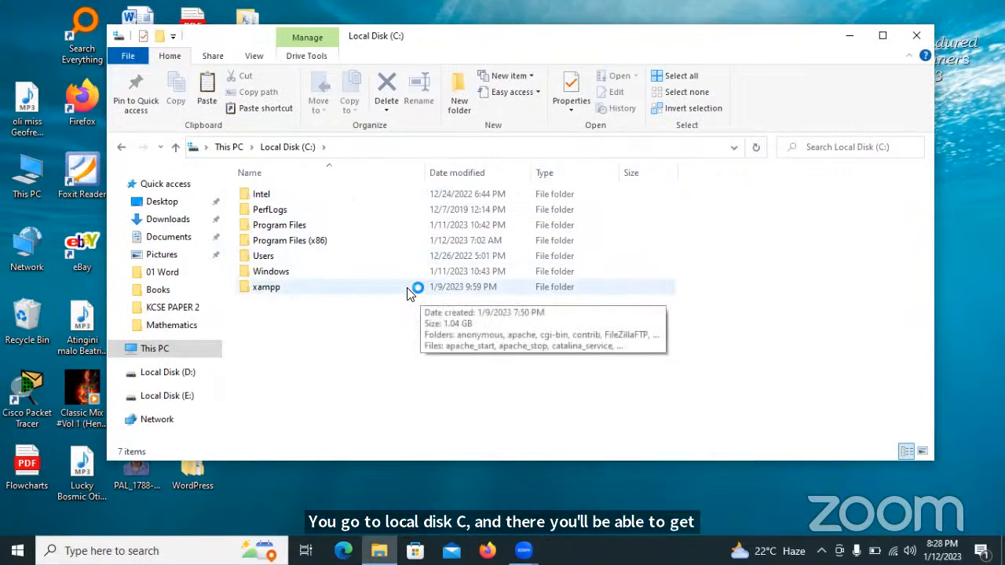
double_click(288, 243)
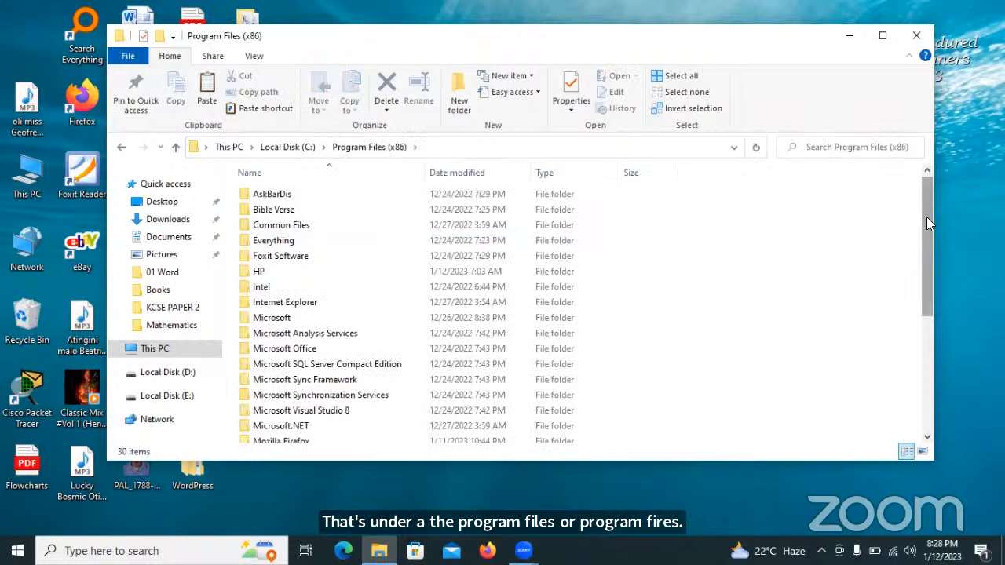
scroll(926, 217, down, 1)
double_click(408, 310)
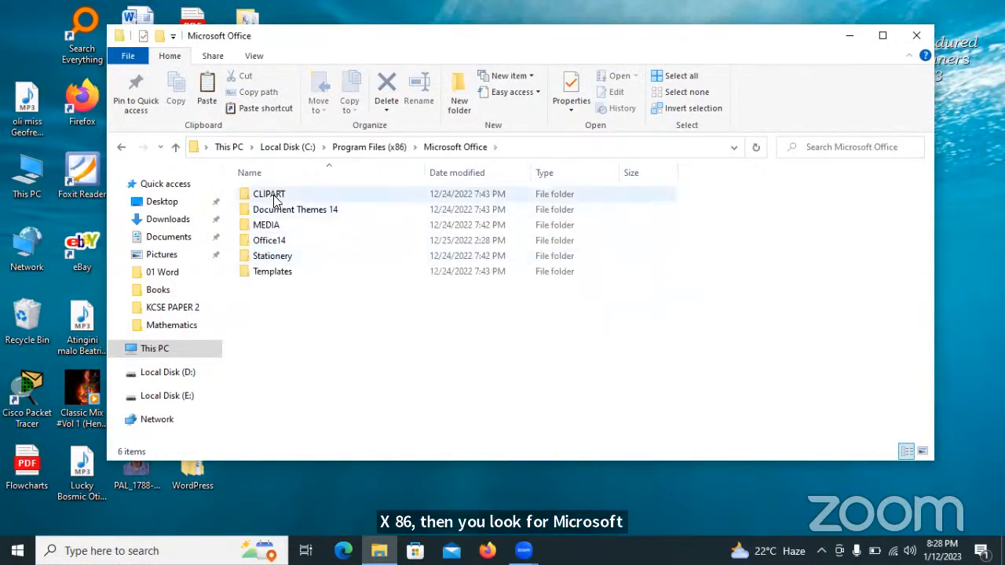
double_click(274, 201)
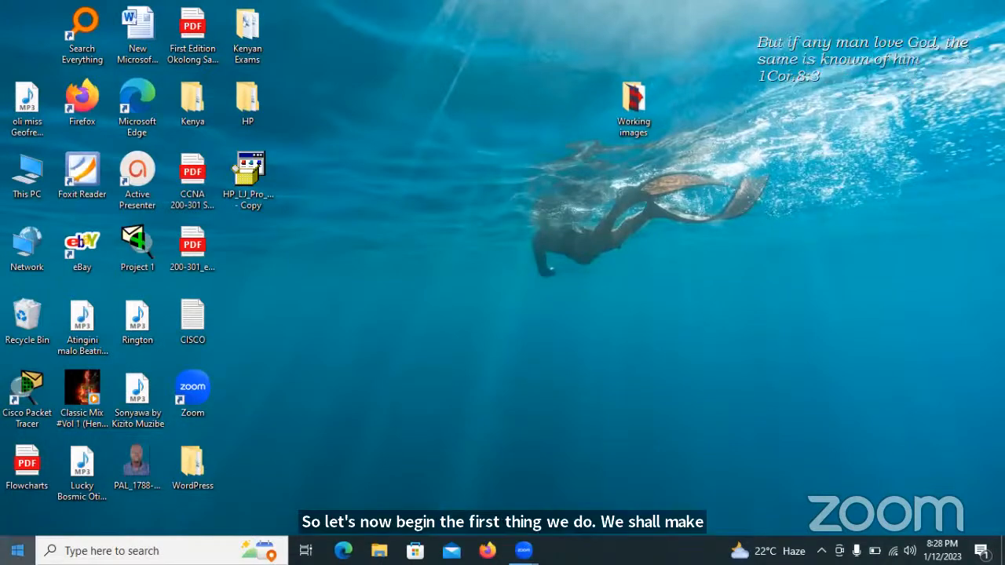
Launch XAMPP Control Panel, start Apache and MySQL, and allow both through the firewall.
key(super)
click(110, 110)
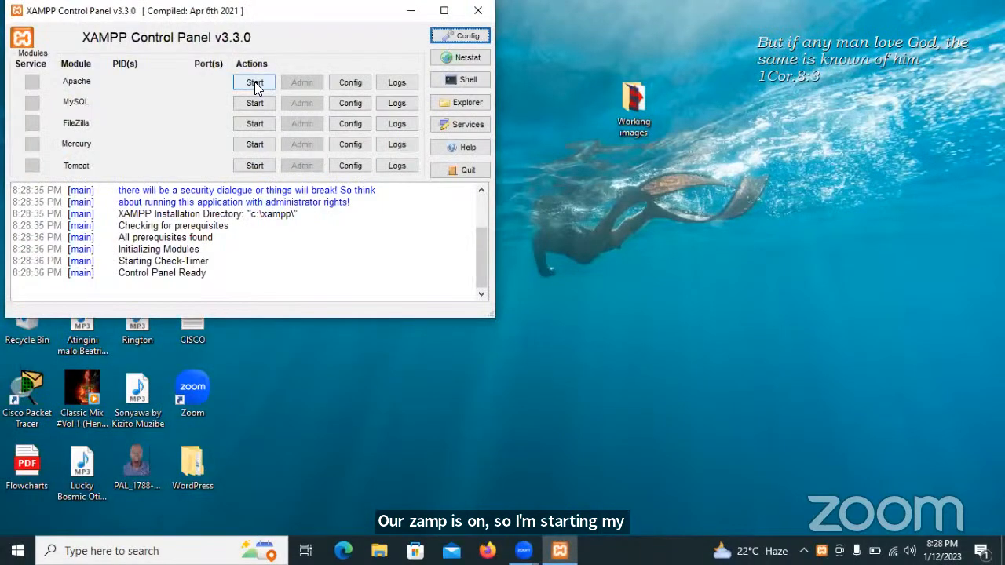
click(251, 82)
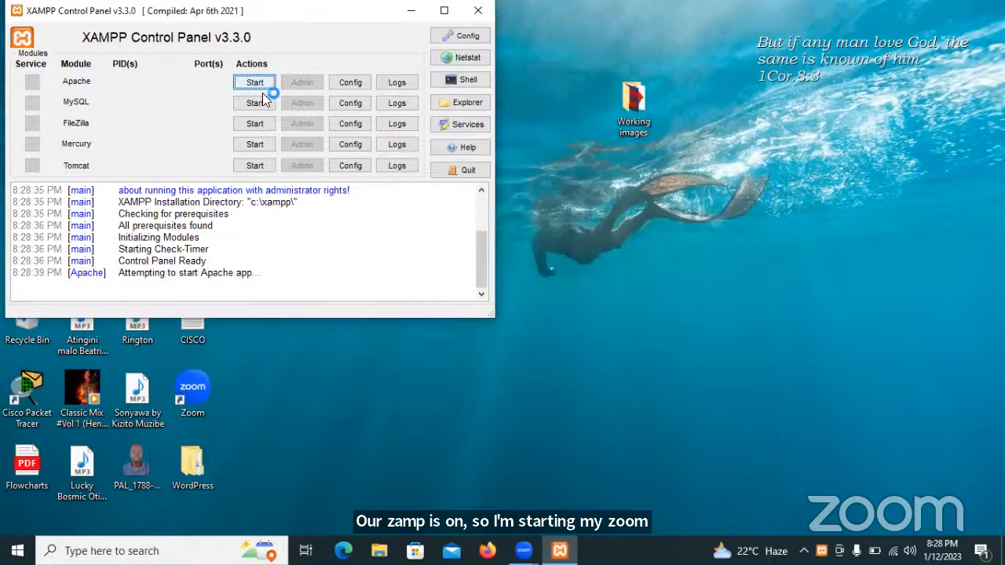
click(270, 100)
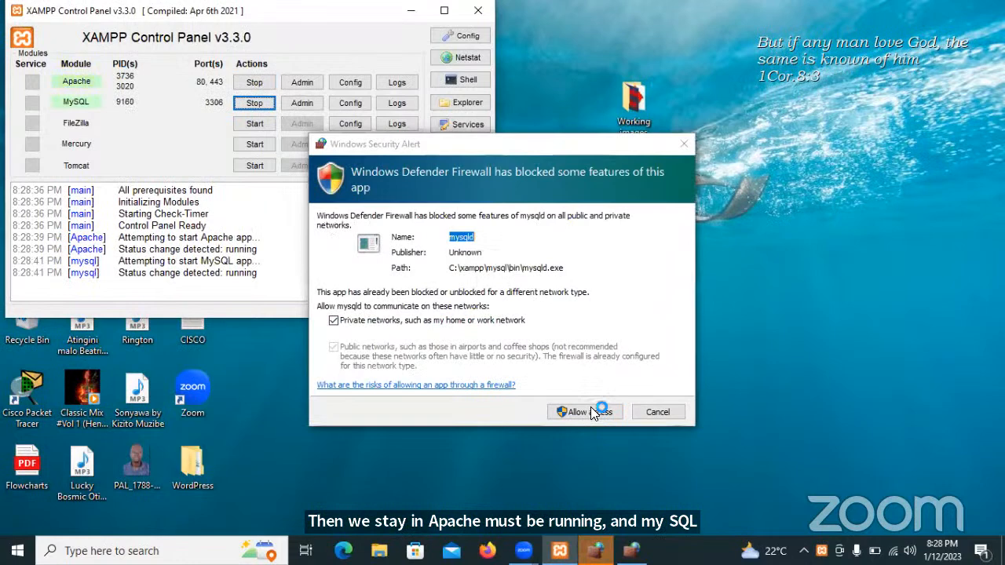
click(590, 406)
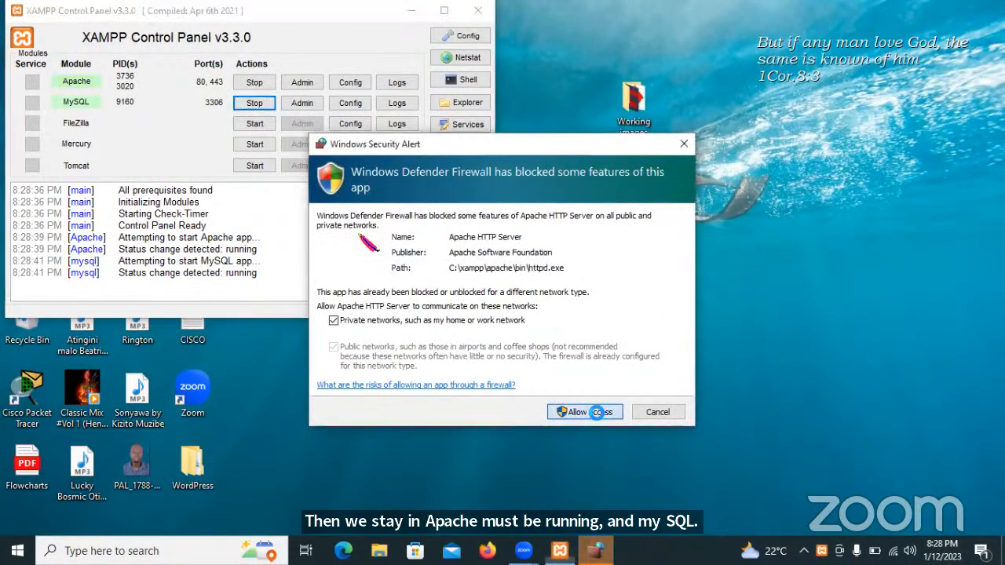
click(598, 412)
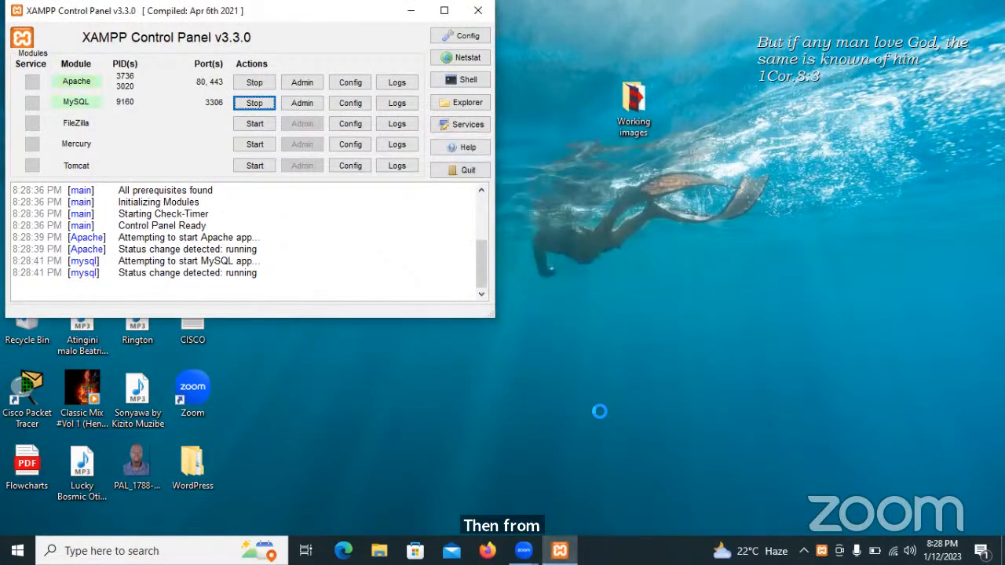
click(487, 550)
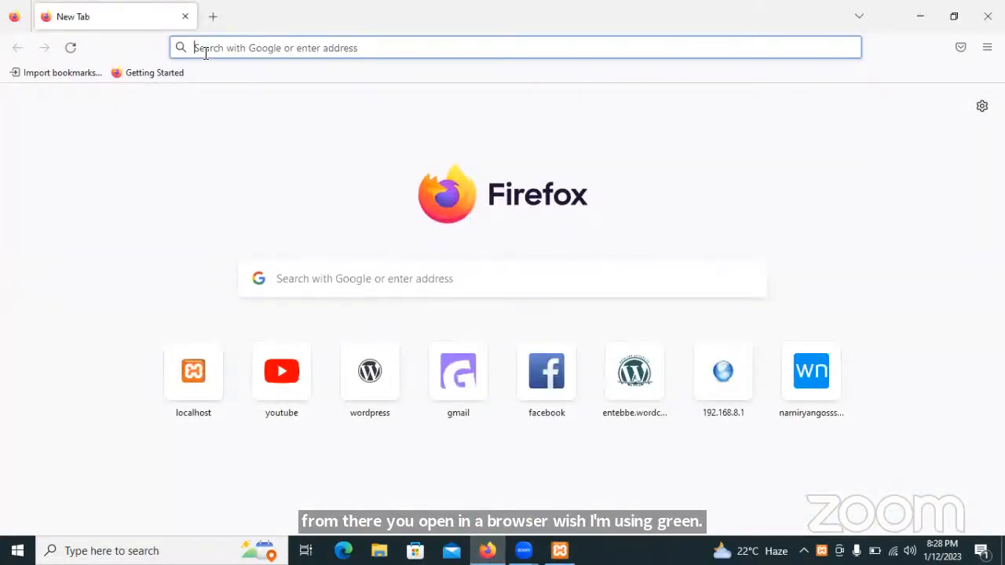
Enter localhost/example1/wp-admin/ in Firefox's address bar and load it.
text(loca)
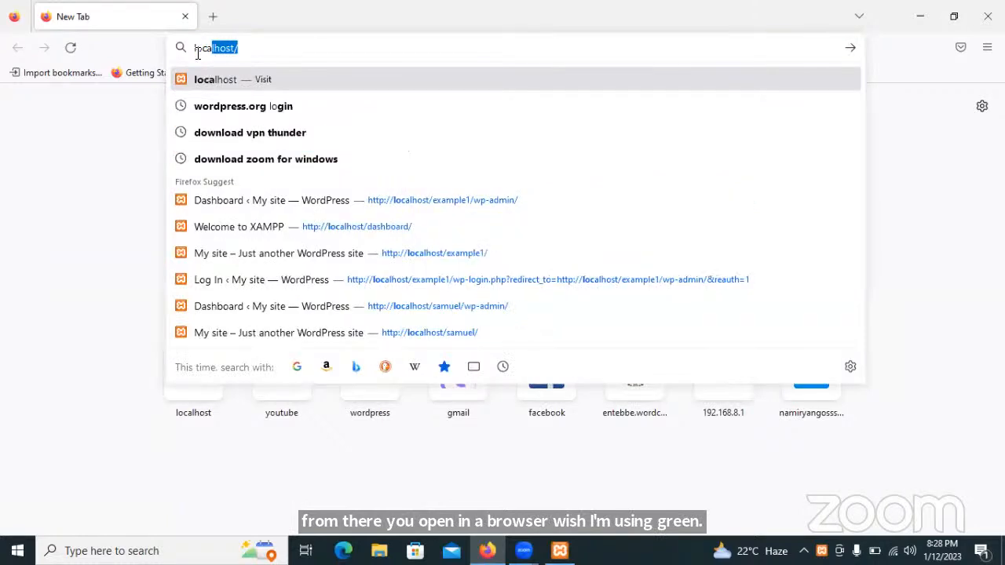
text(l)
key(Right)
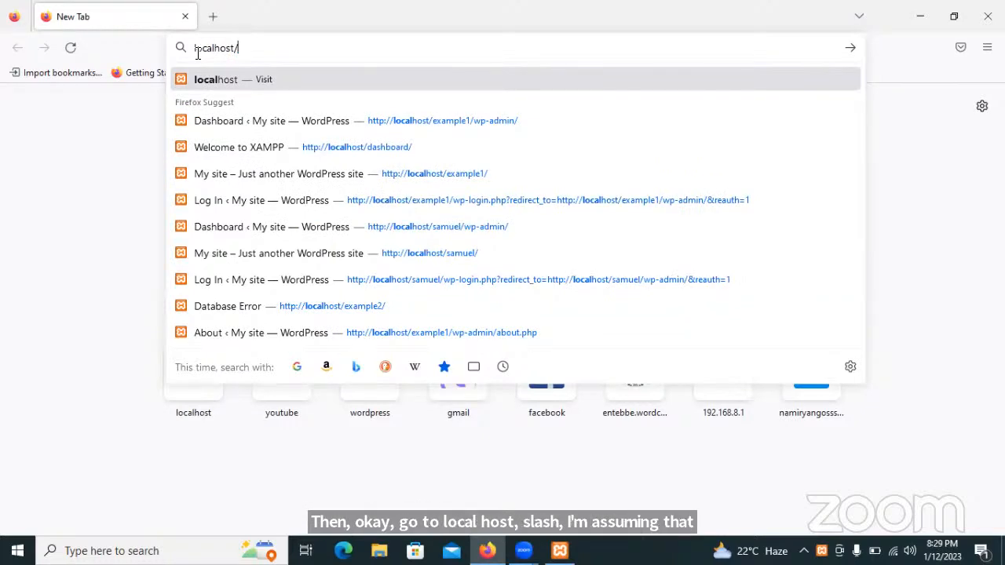
text(exa)
key(Right)
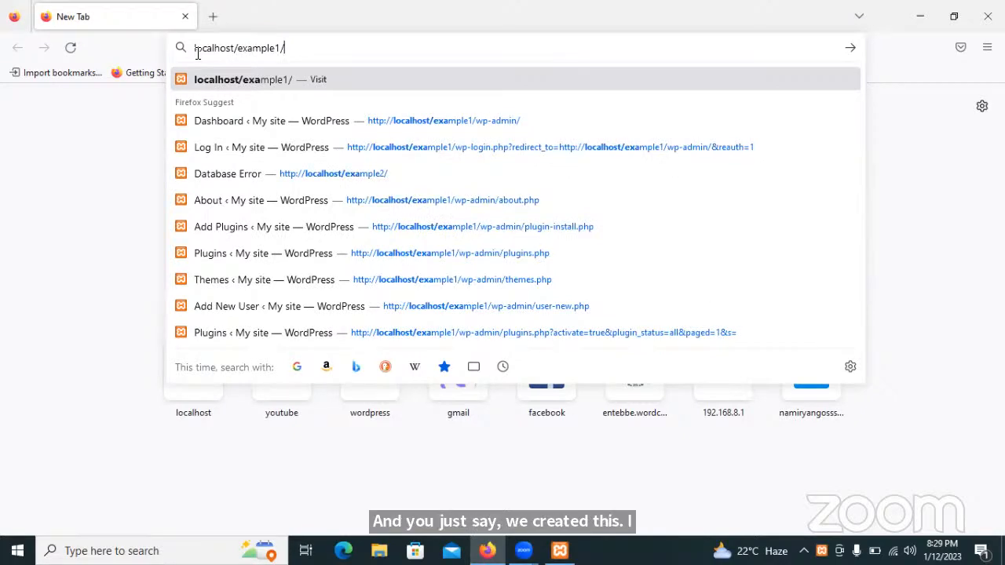
text(p)
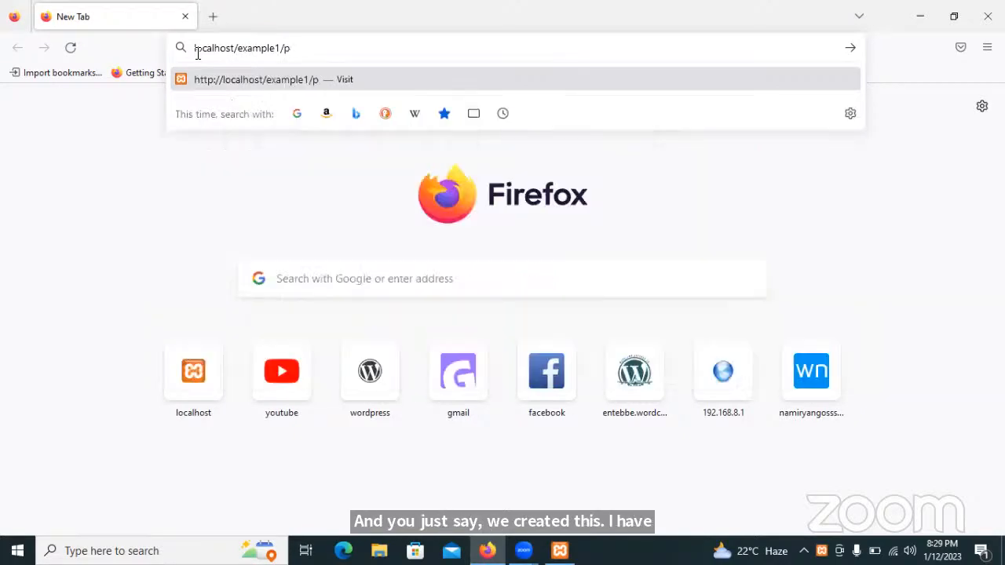
key(BackSpace)
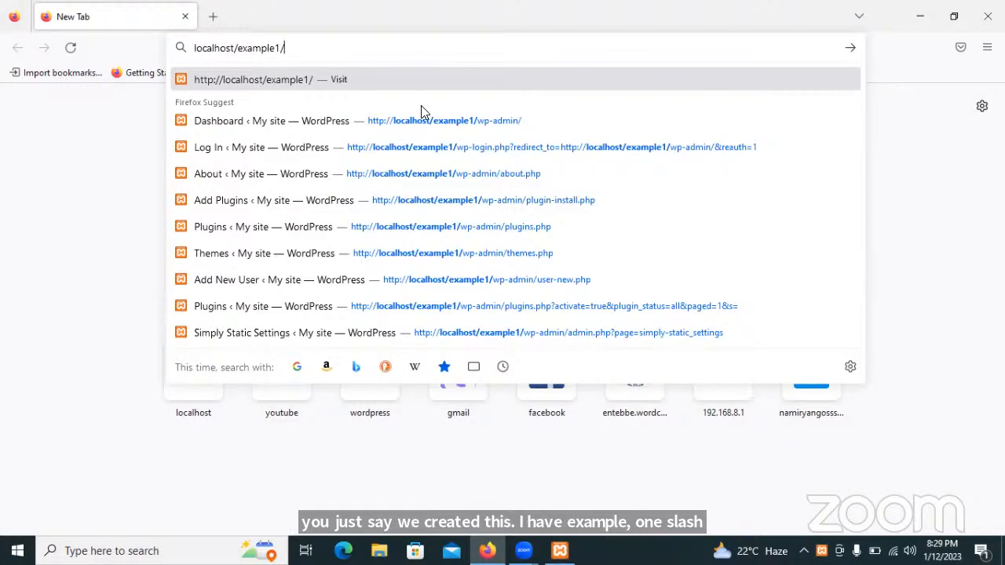
text(wp)
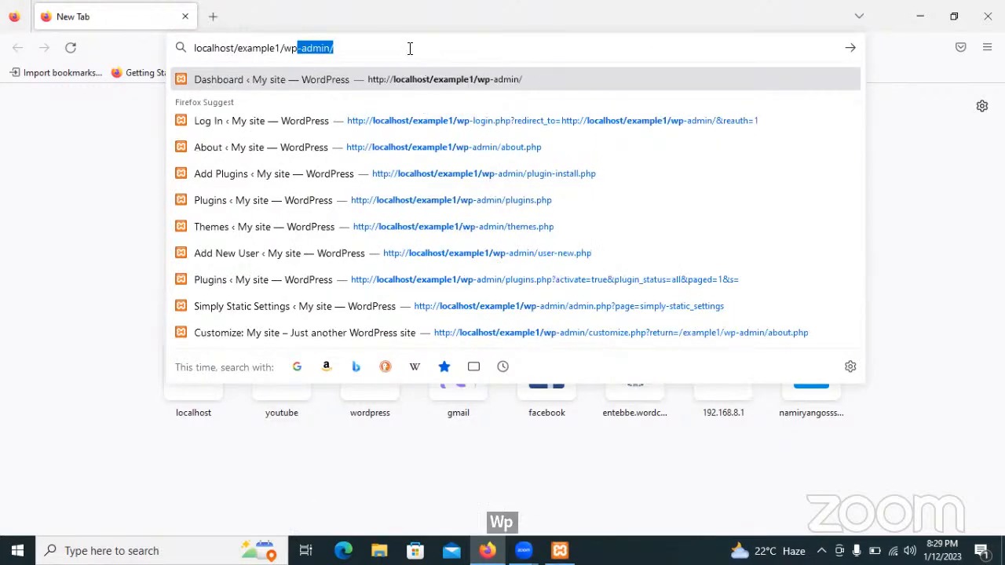
key(Return)
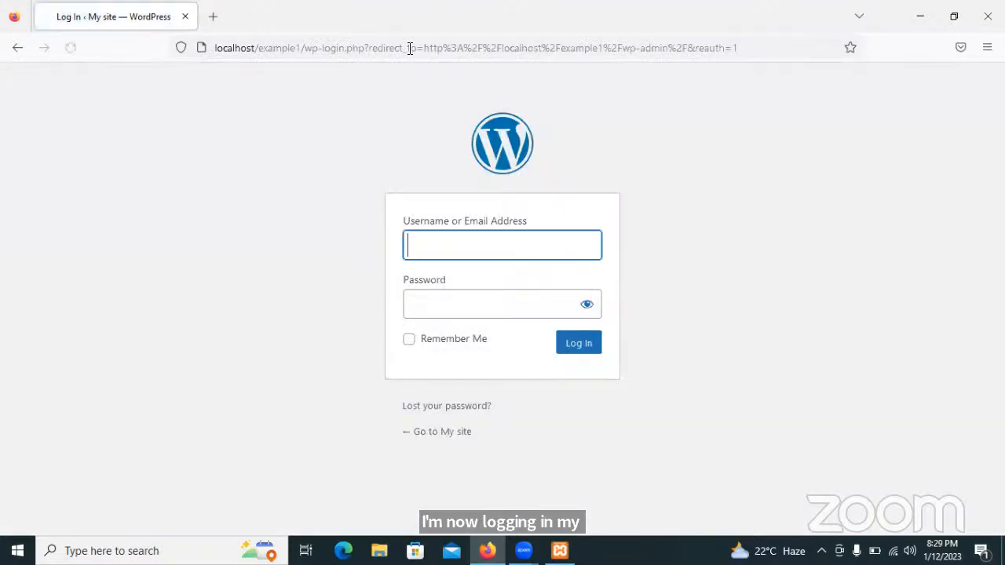
Log in with the admin username and password, declining the browser's save-login prompt.
click(431, 247)
text(e)
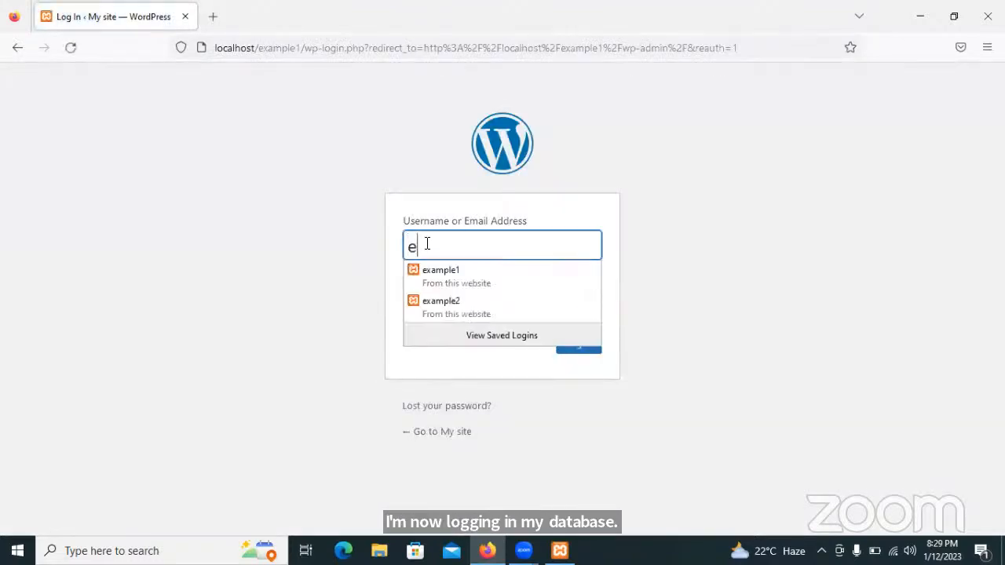
text(xample1)
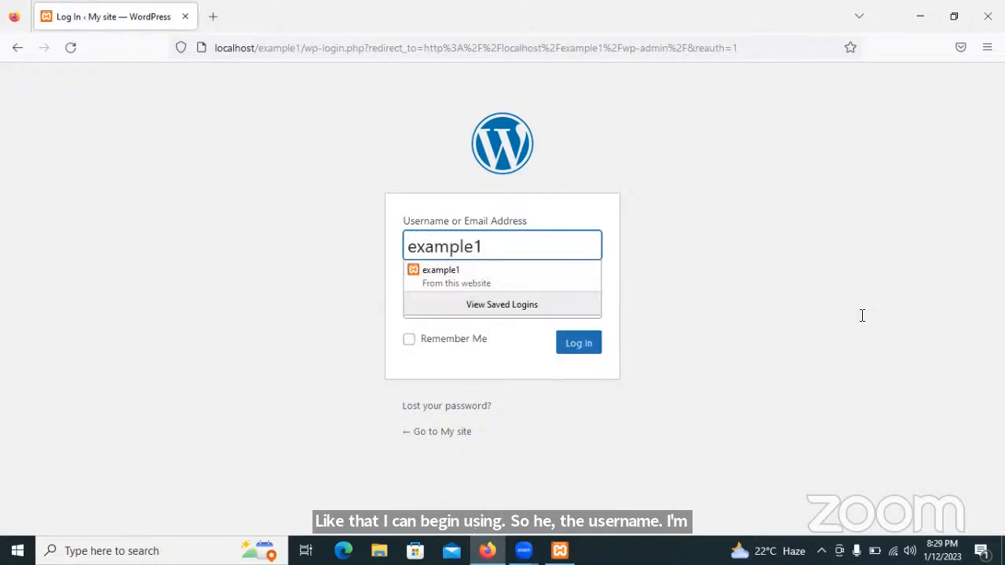
key(Tab)
text(exa)
key(BackSpace)
key(BackSpace)
key(BackSpace)
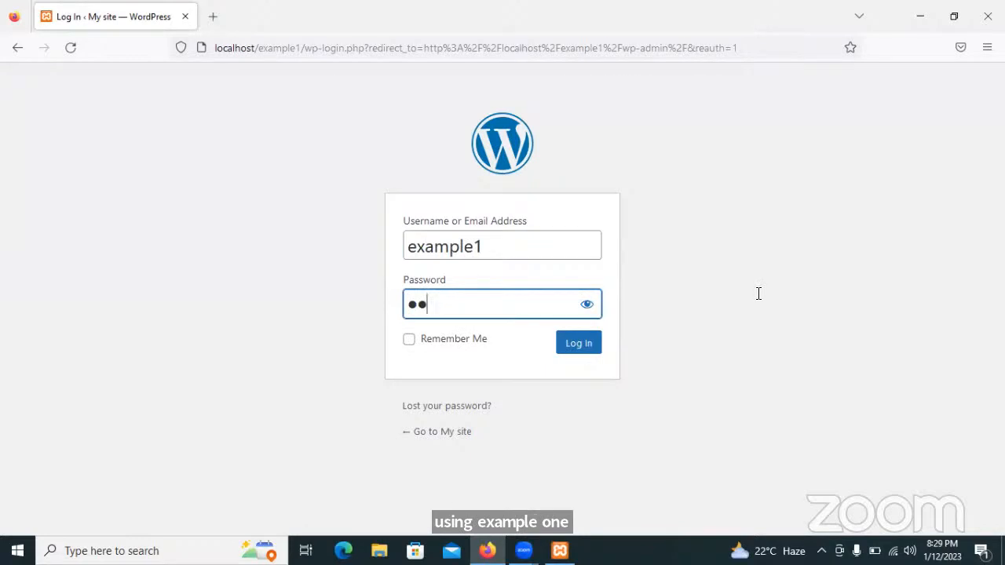
text(123)
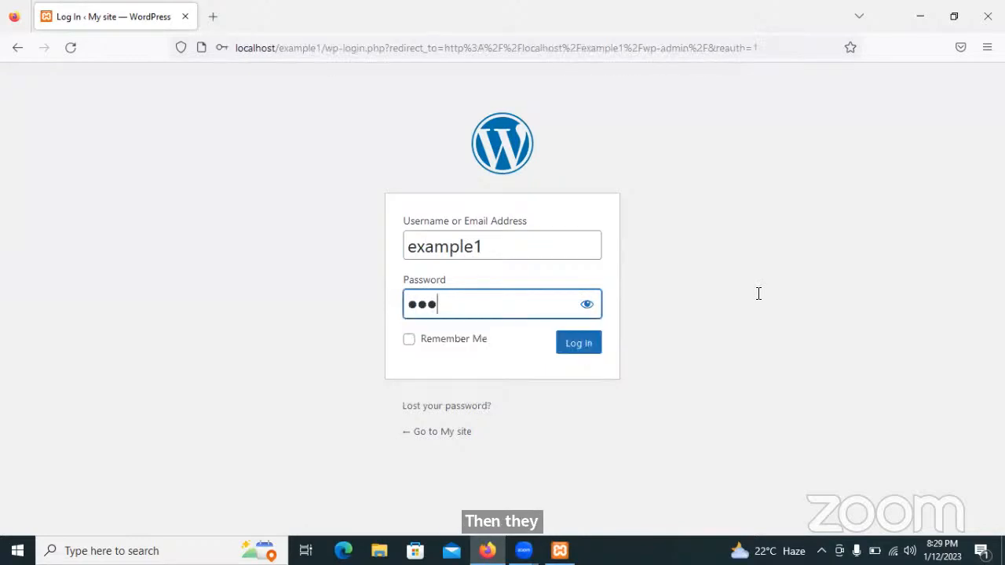
click(590, 354)
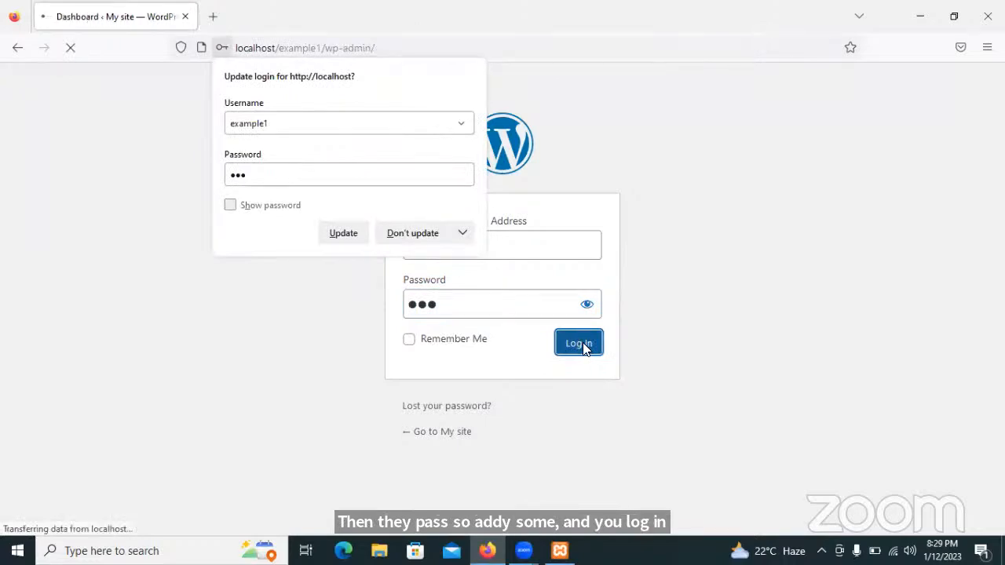
click(601, 118)
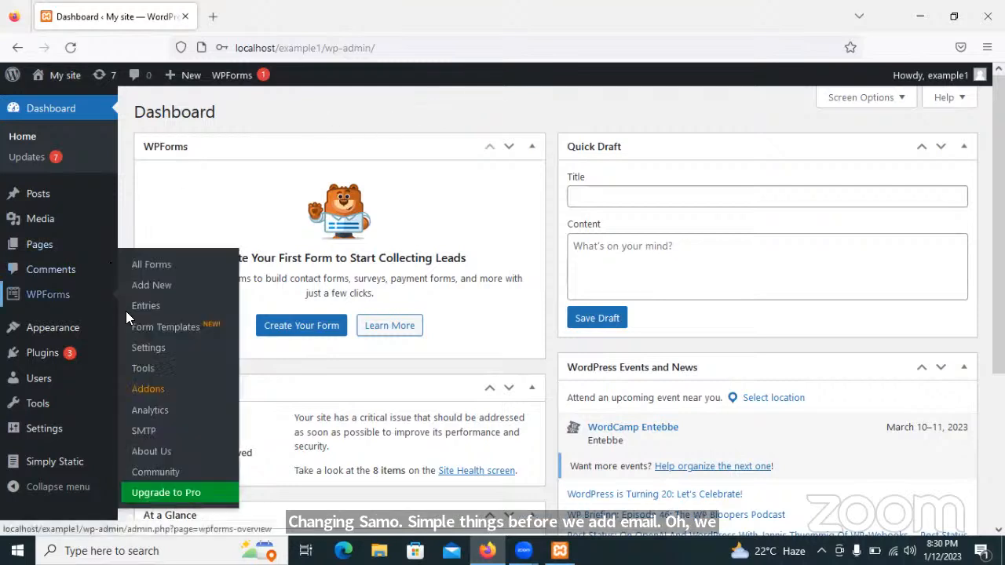
Bring up the Appearance submenu in the admin sidebar.
mouse_move(36, 328)
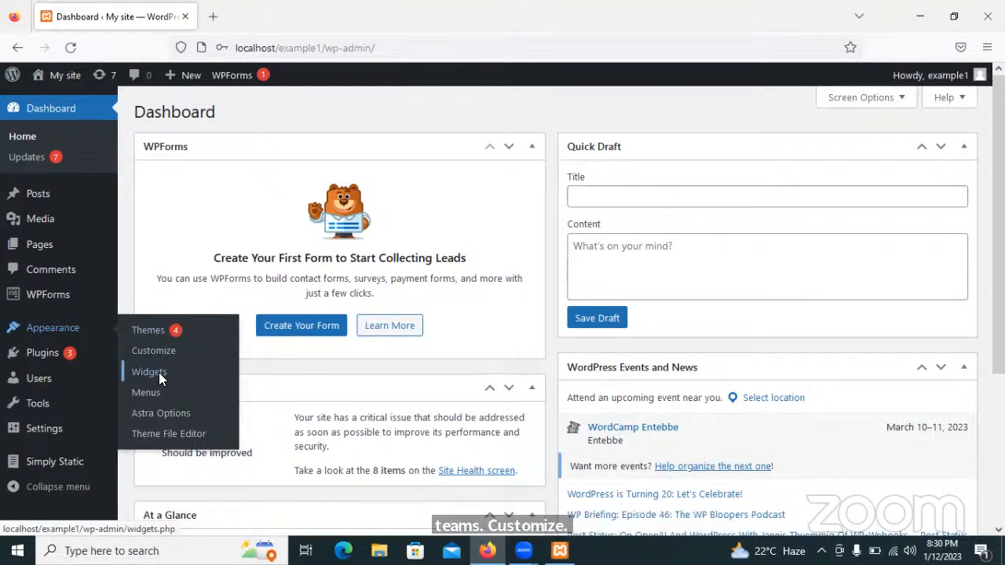
Open Appearance > Customize to load the Astra theme Customizer.
click(139, 362)
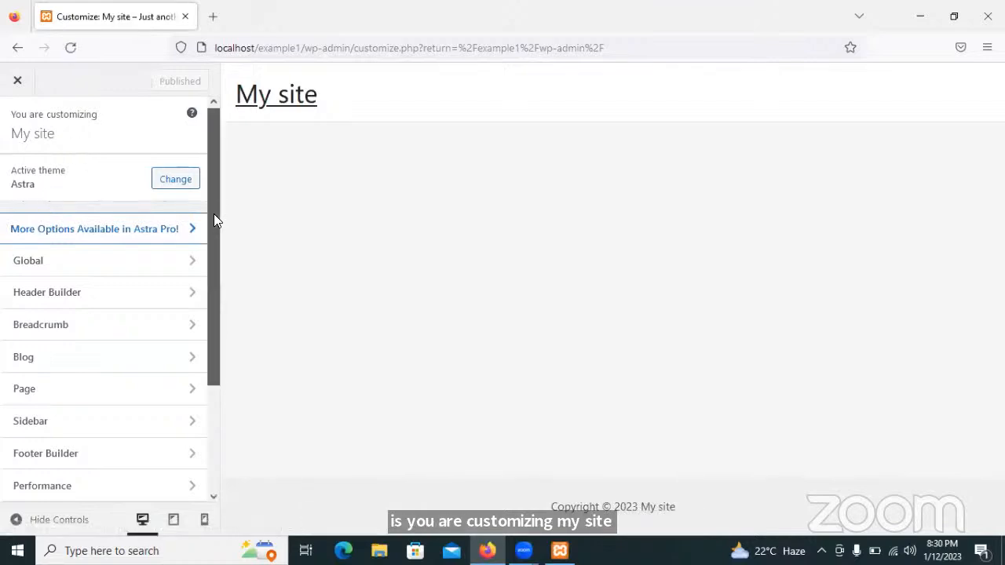
Open the Header Builder, then the Site Title & Logo element settings.
scroll(213, 215, down, 1)
mouse_move(216, 226)
mouse_down()
mouse_move(220, 265)
mouse_move(217, 215)
mouse_move(215, 233)
mouse_up()
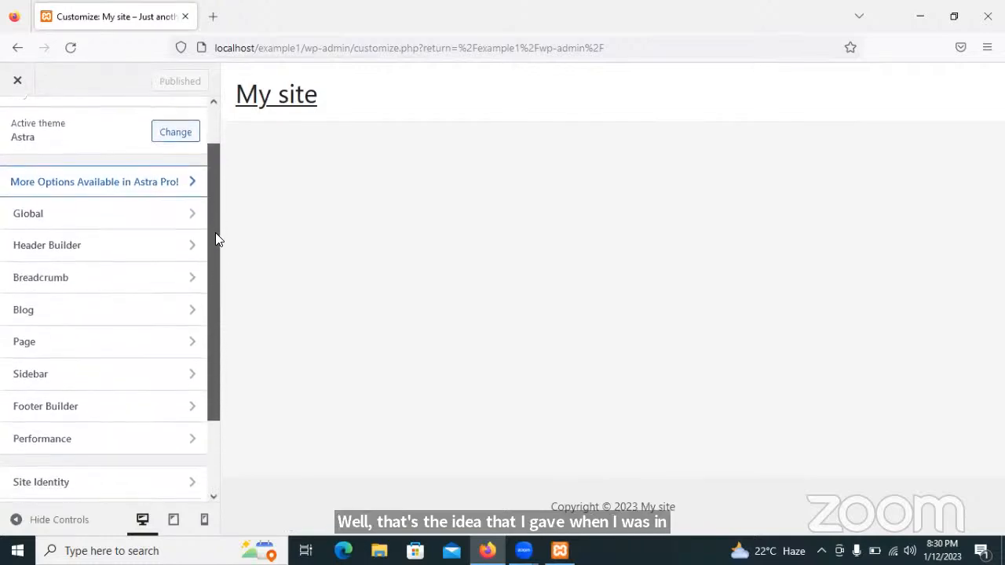
click(90, 244)
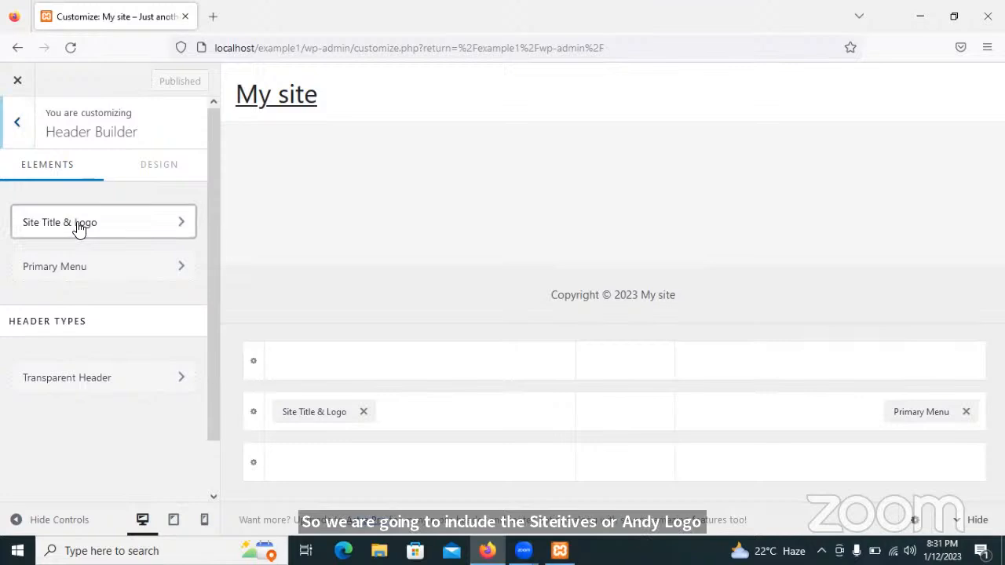
click(78, 226)
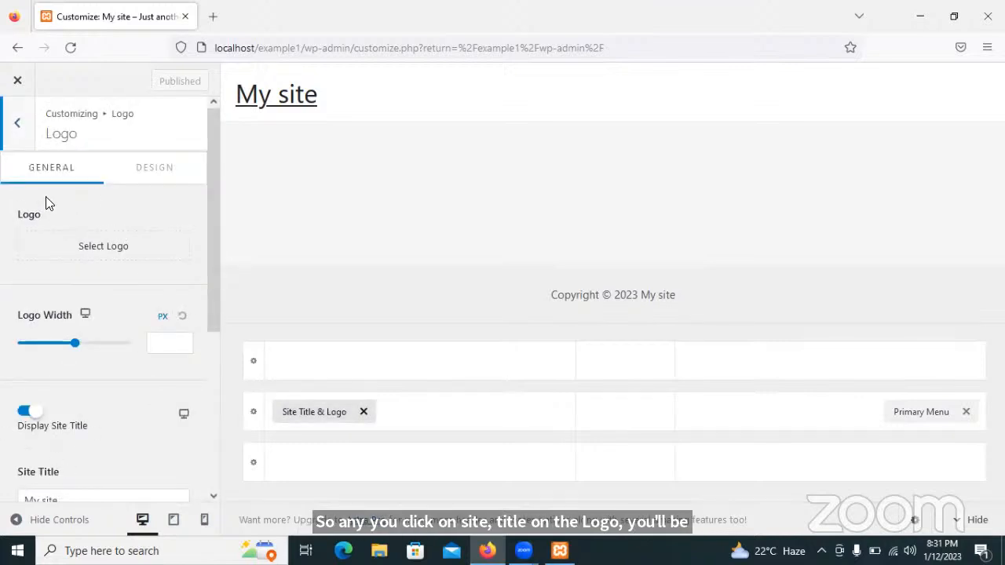
Upload AG00004_ from Desktop\Working images and select it as the site logo.
click(110, 253)
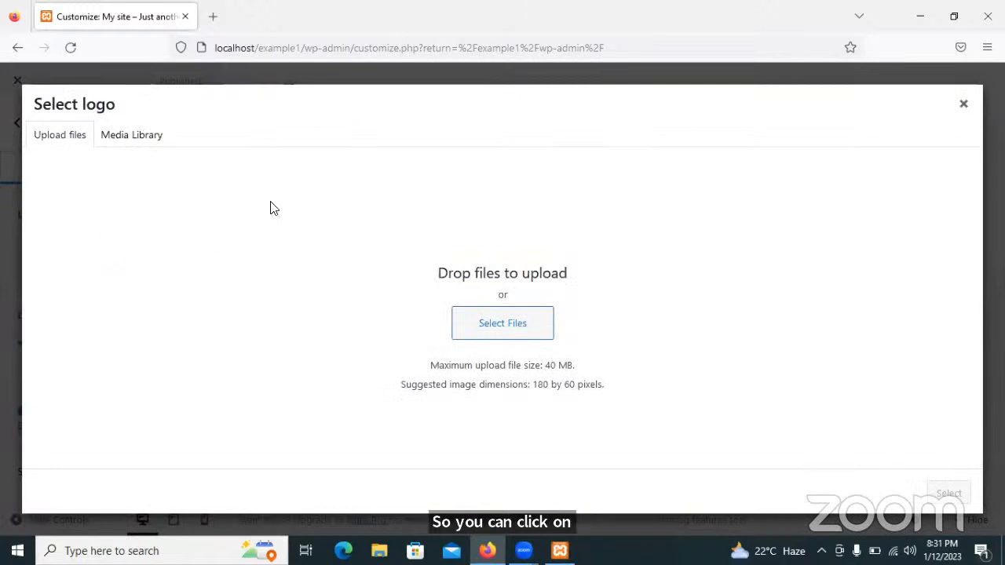
click(504, 330)
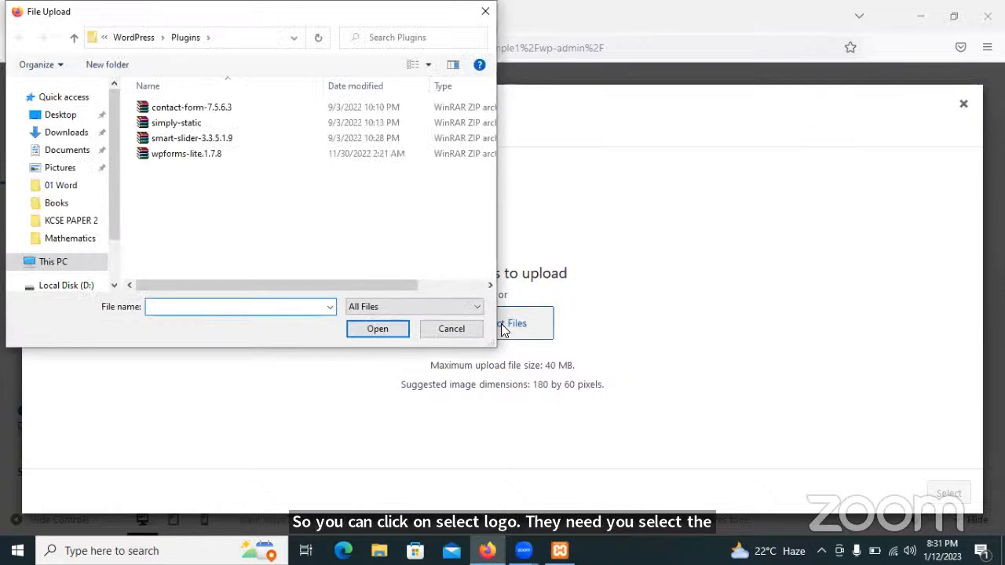
click(55, 114)
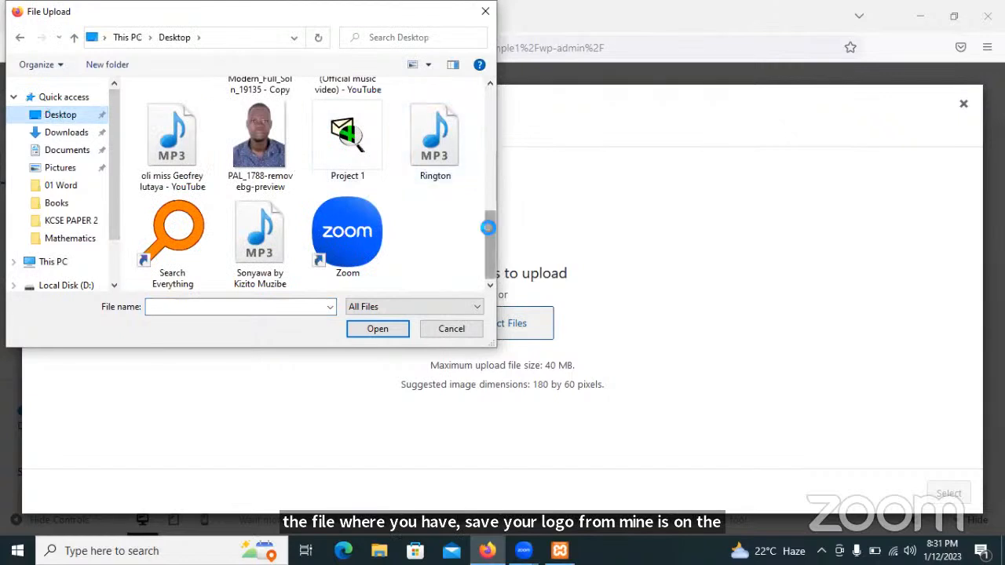
drag(489, 224, 490, 187)
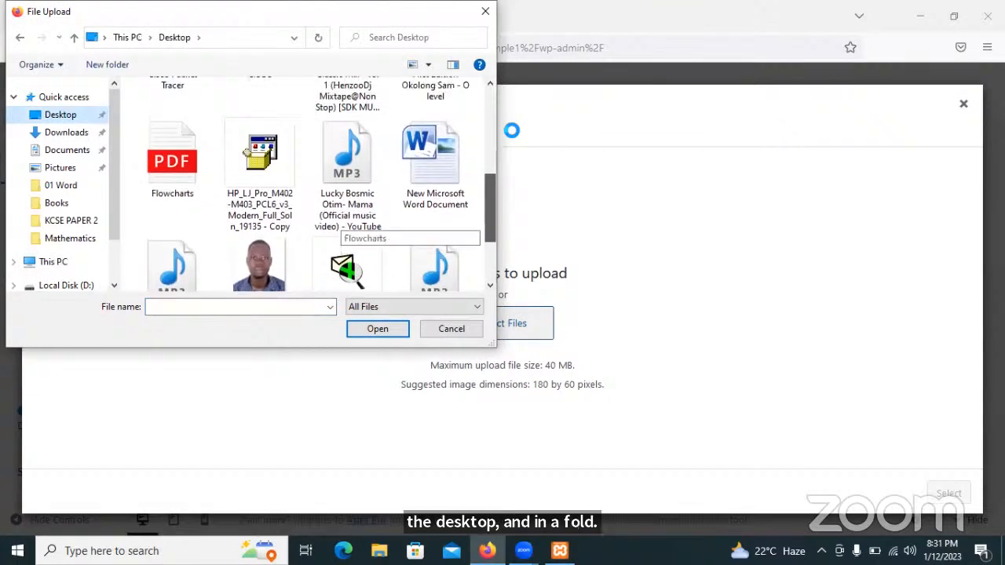
scroll(314, 188, up, 5)
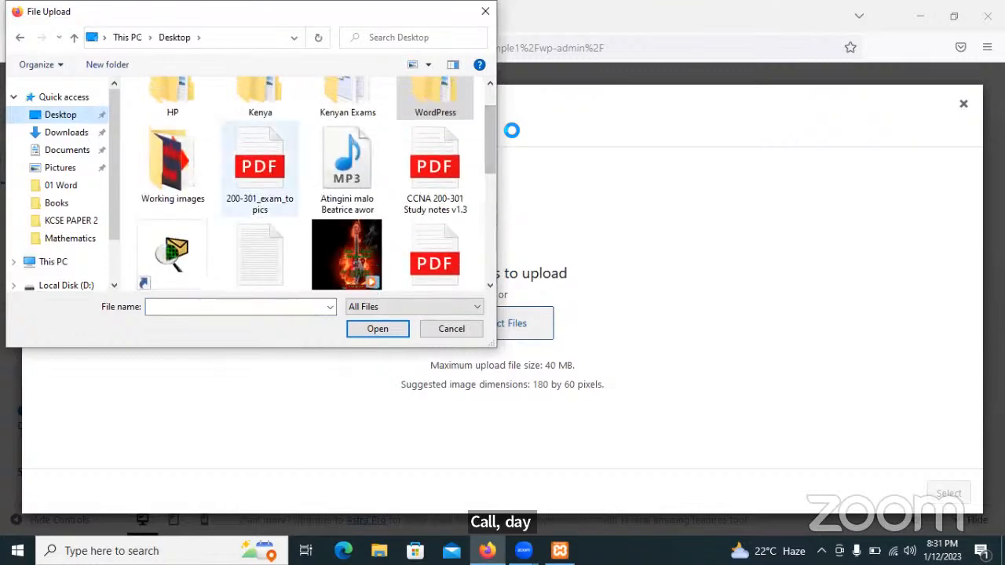
double_click(170, 169)
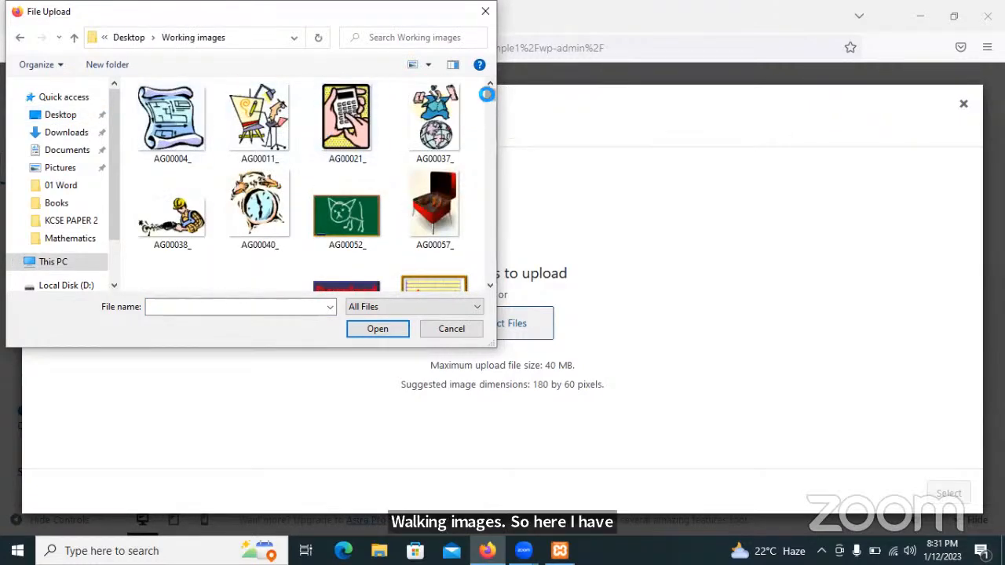
scroll(487, 93, down, 5)
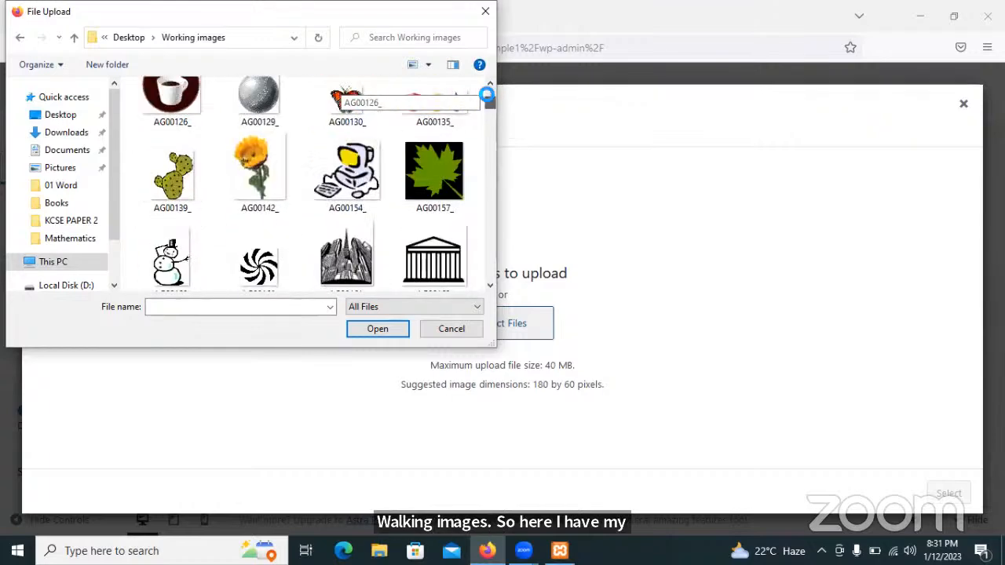
scroll(486, 93, up, 5)
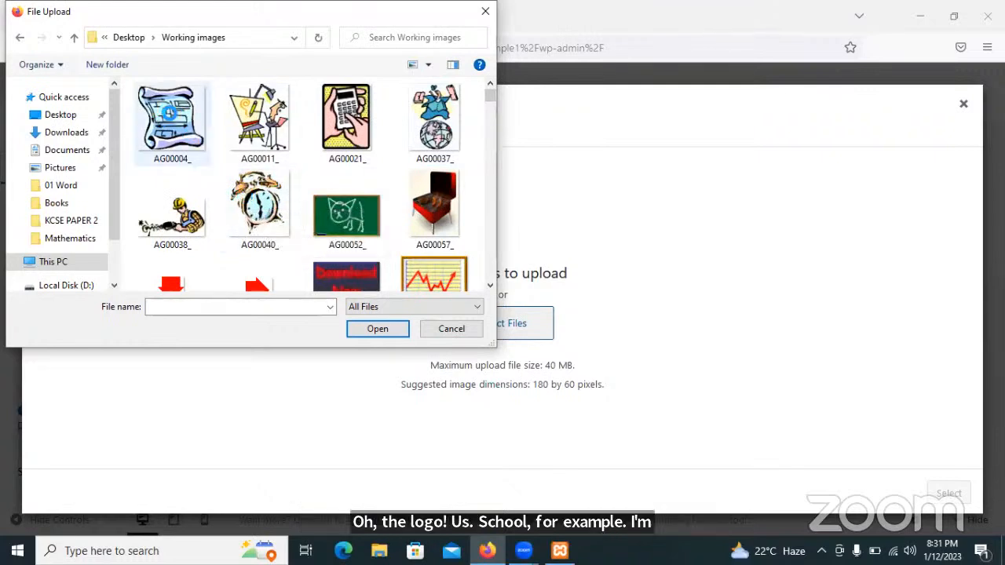
click(165, 115)
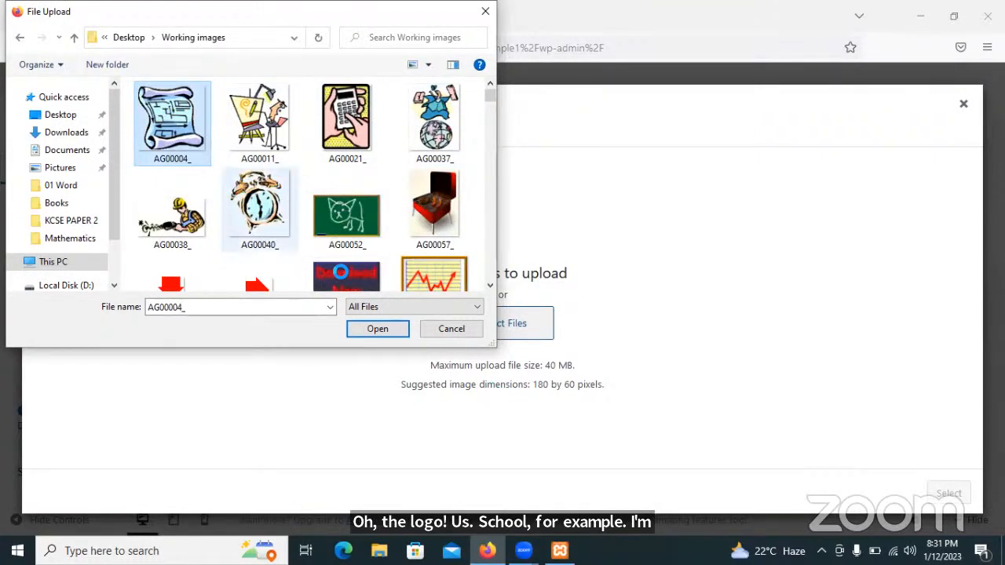
click(361, 320)
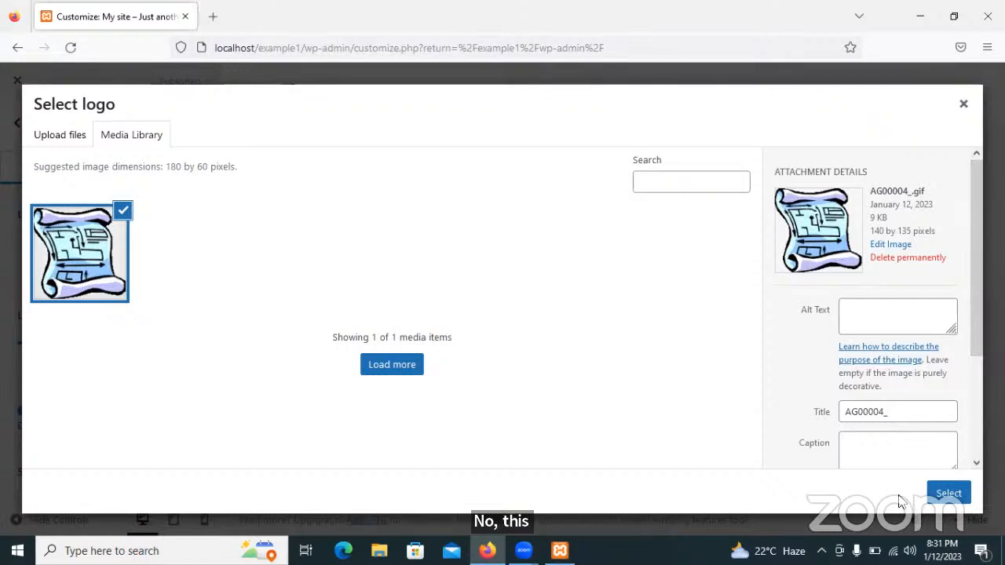
click(948, 495)
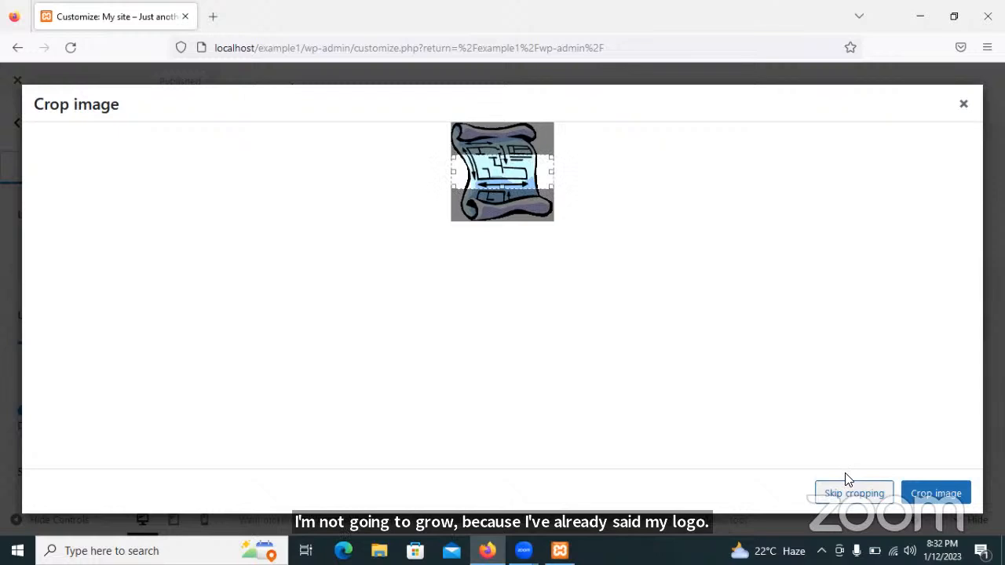
Apply the scroll clip-art logo without cropping and set Logo Width to 87 px.
click(853, 494)
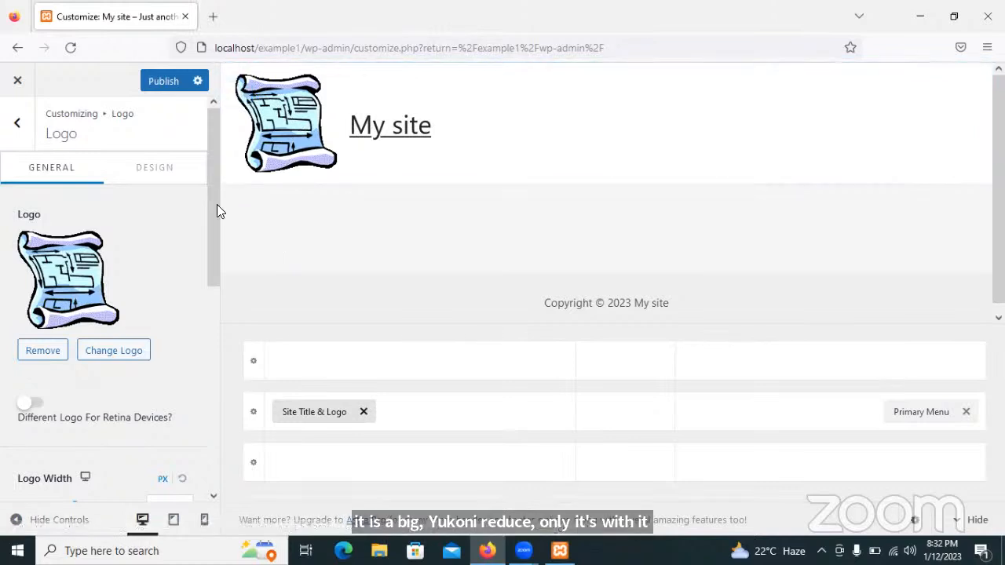
drag(210, 202, 220, 298)
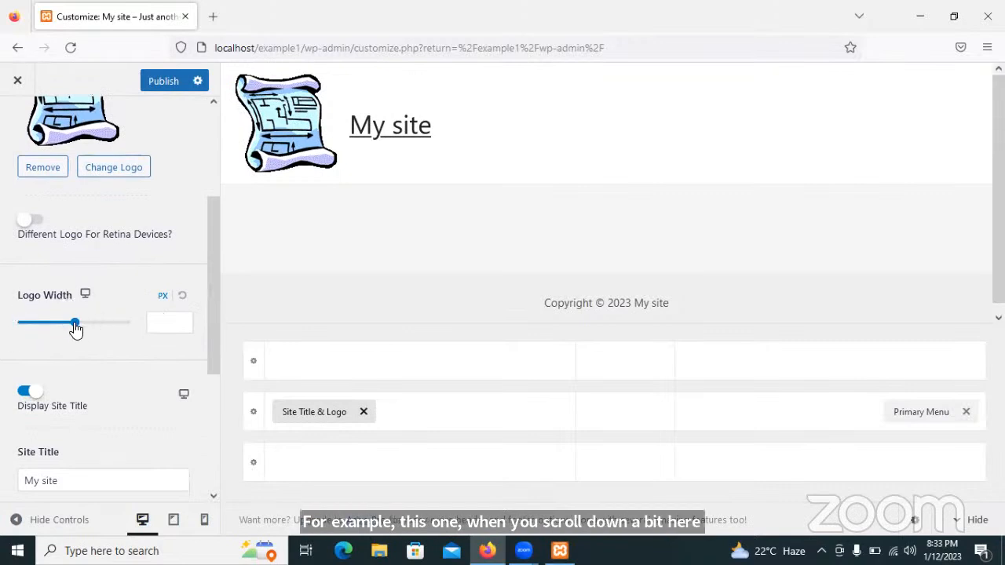
drag(76, 326, 39, 323)
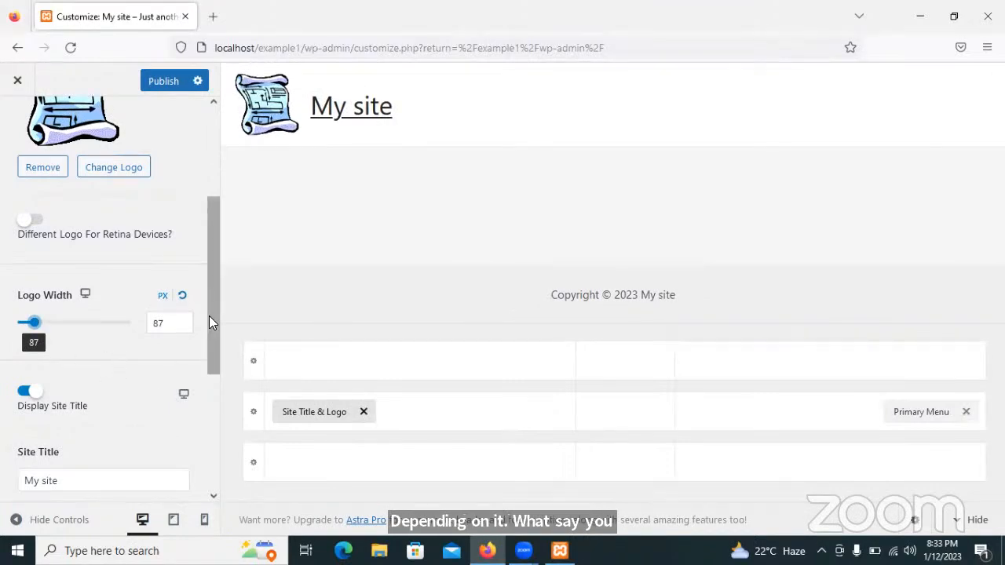
drag(209, 316, 219, 406)
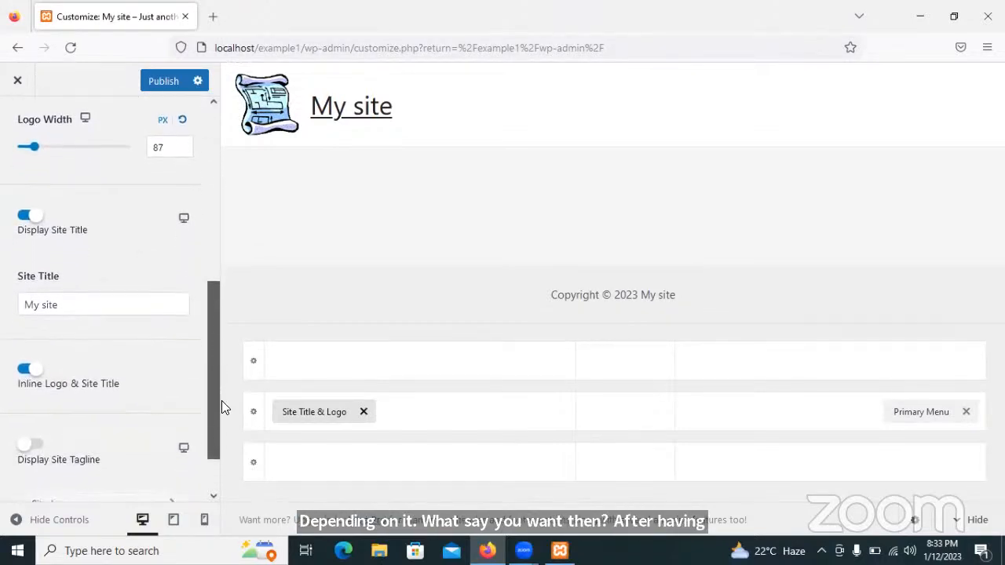
Replace the site title My site with OKOLONG HIGH SCHOOL.
click(65, 301)
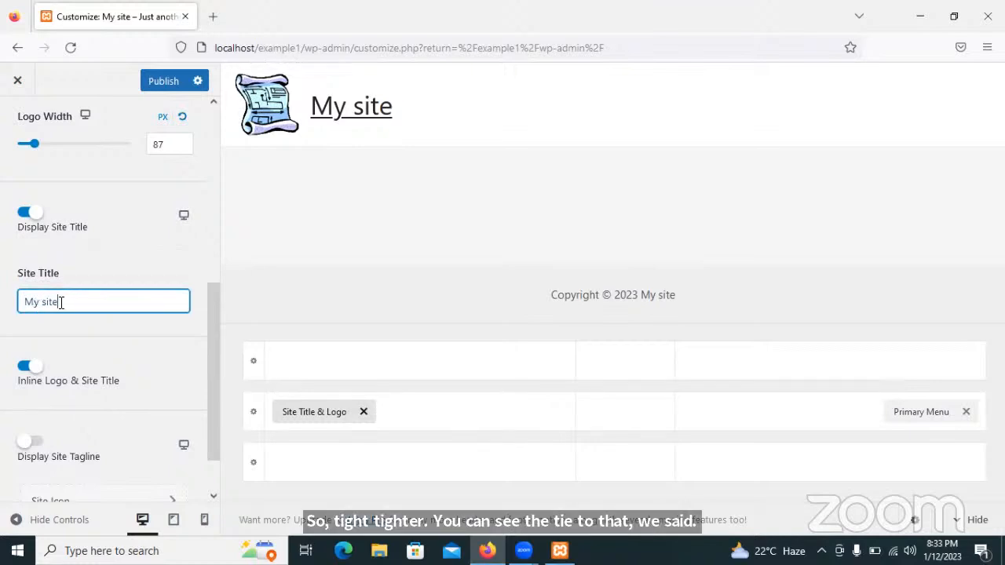
drag(63, 303, 22, 305)
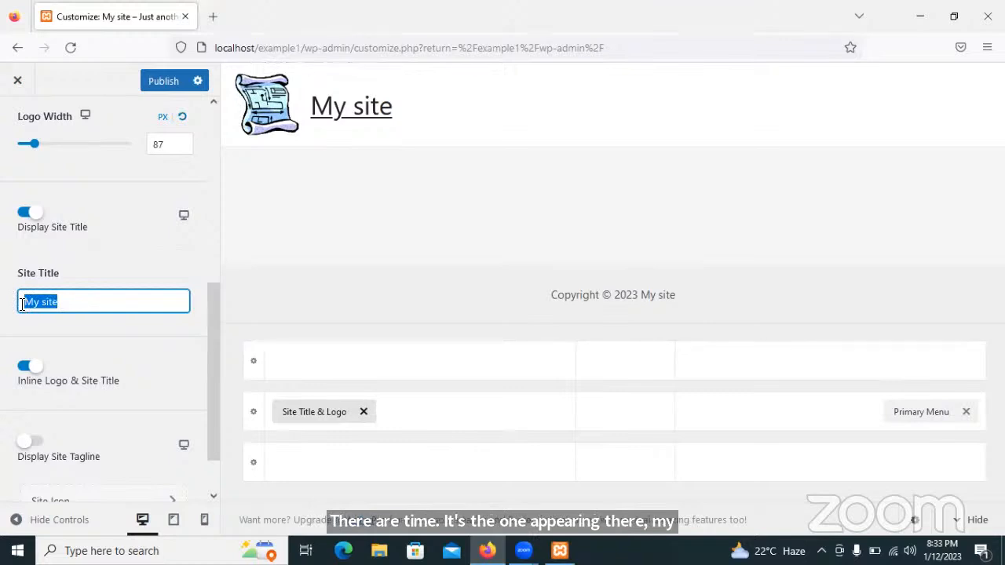
text(O)
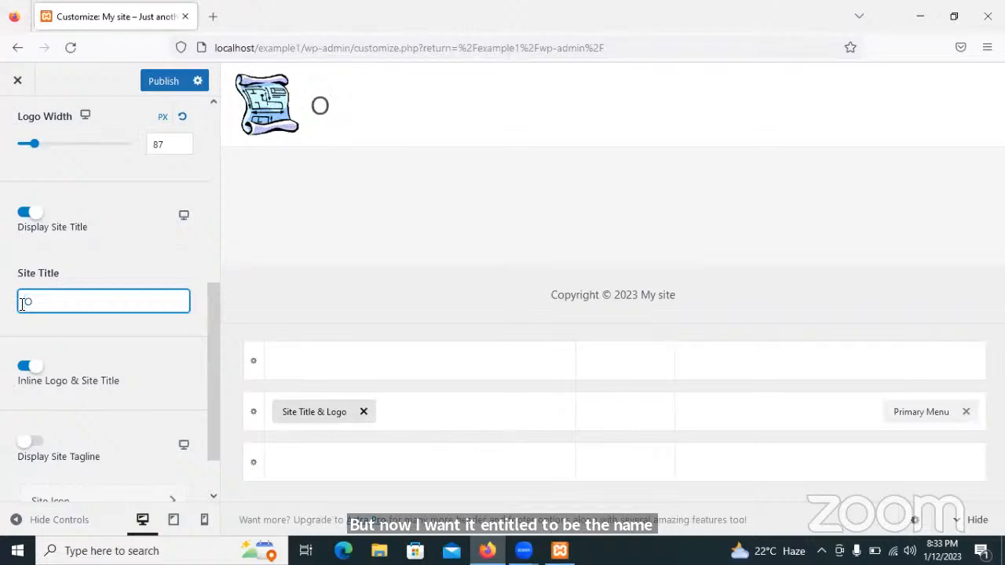
text(KOLONG)
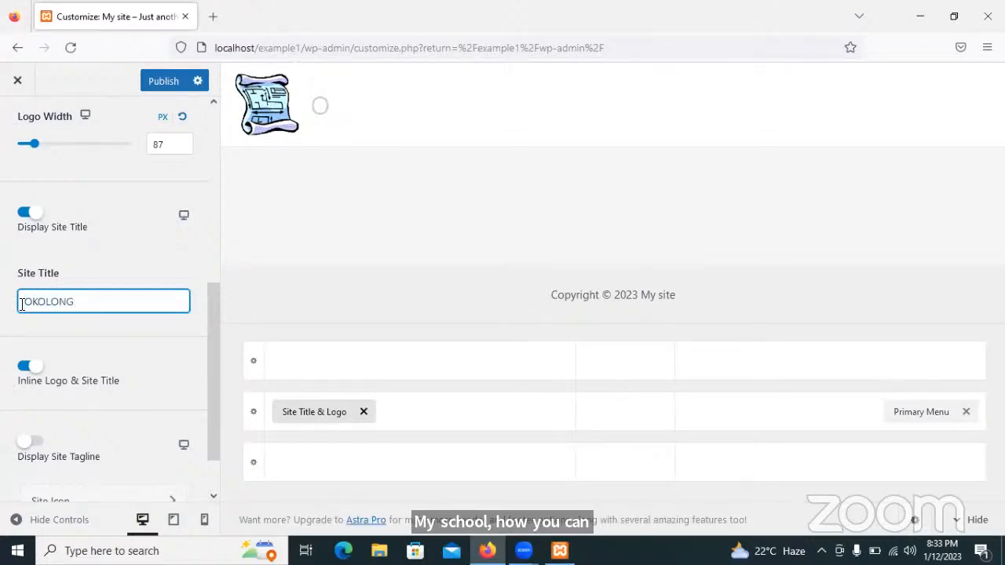
text( HIG)
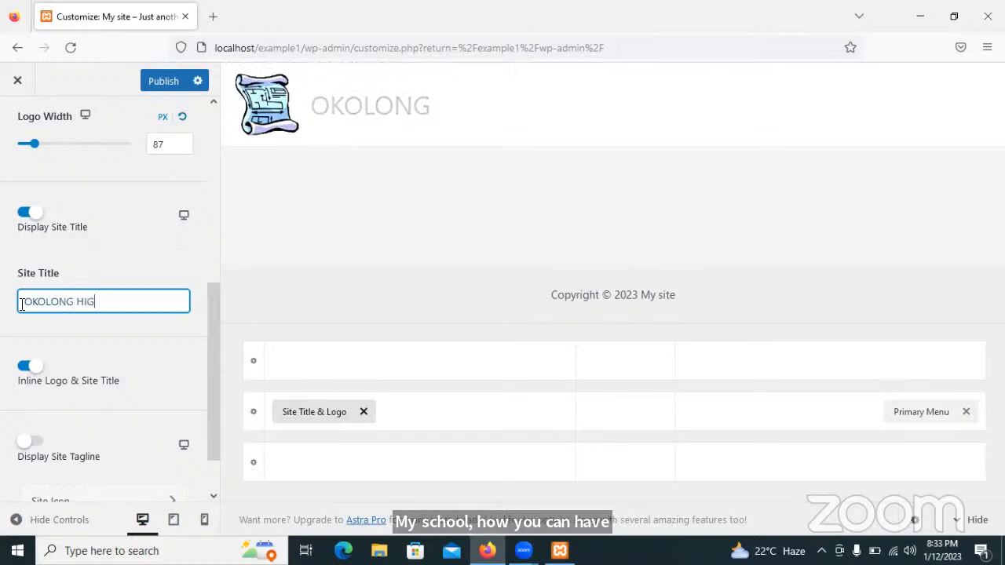
text(H SCHOOL)
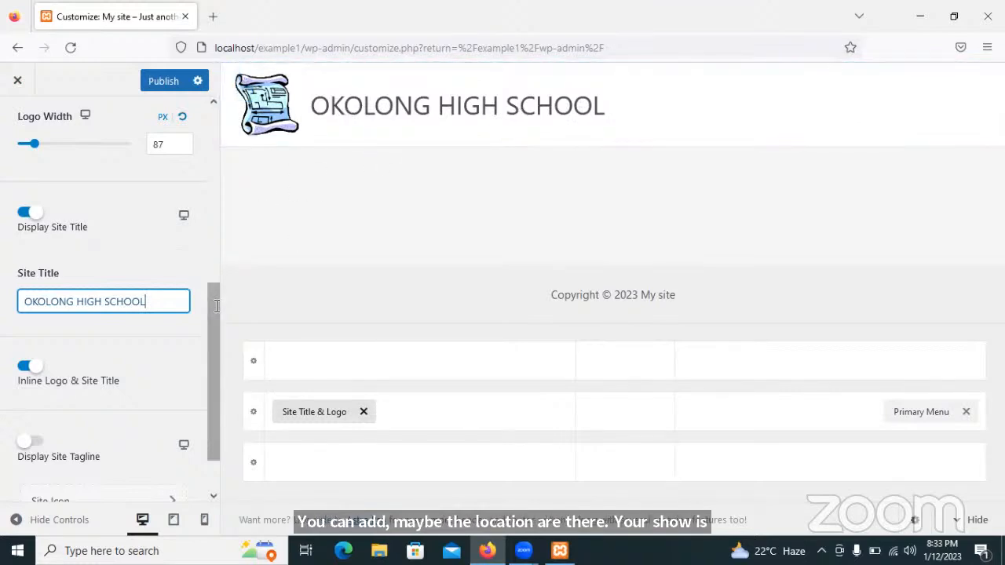
drag(216, 305, 216, 343)
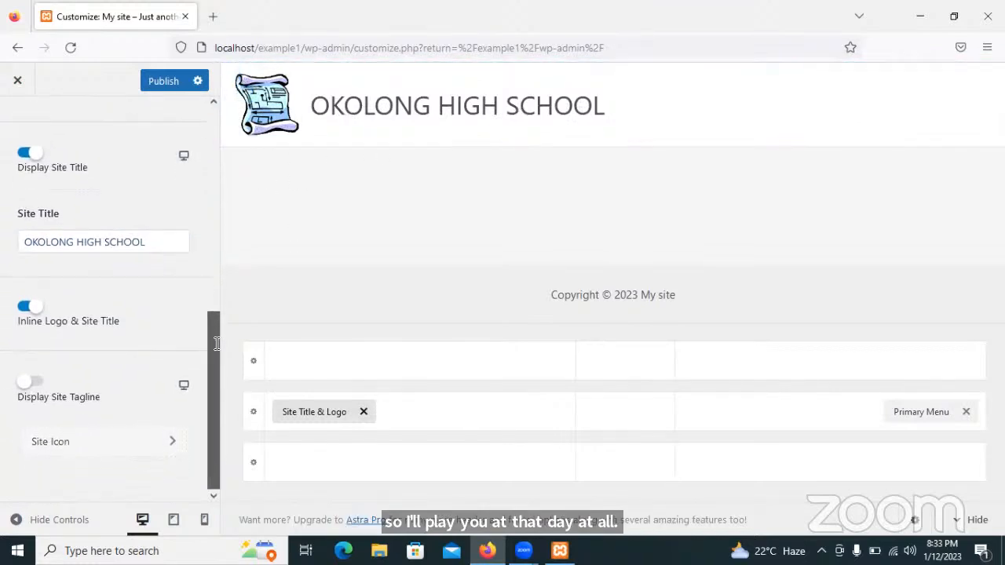
Turn on Display Site Tagline and change the tagline to Ever forward.
click(35, 385)
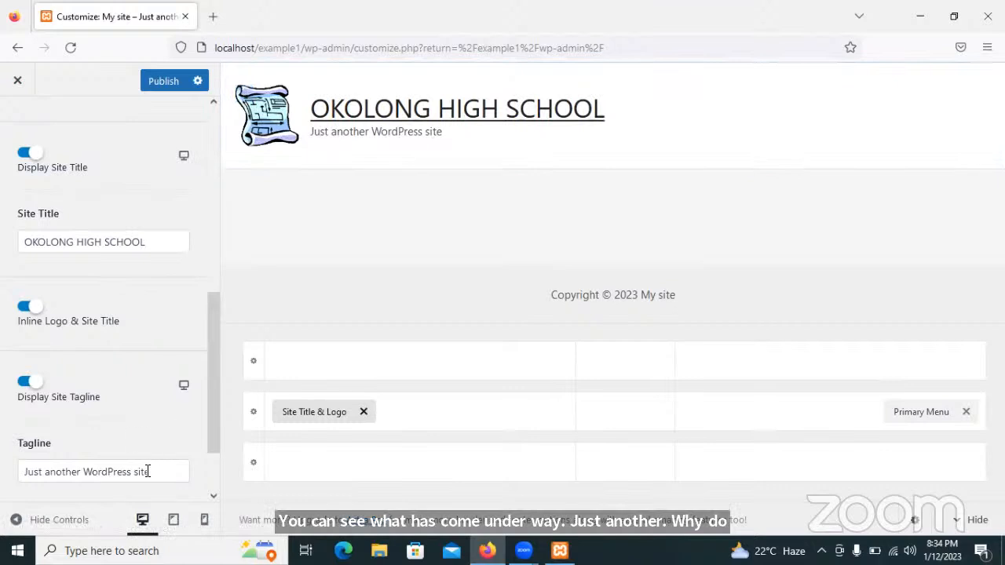
drag(149, 471, 28, 472)
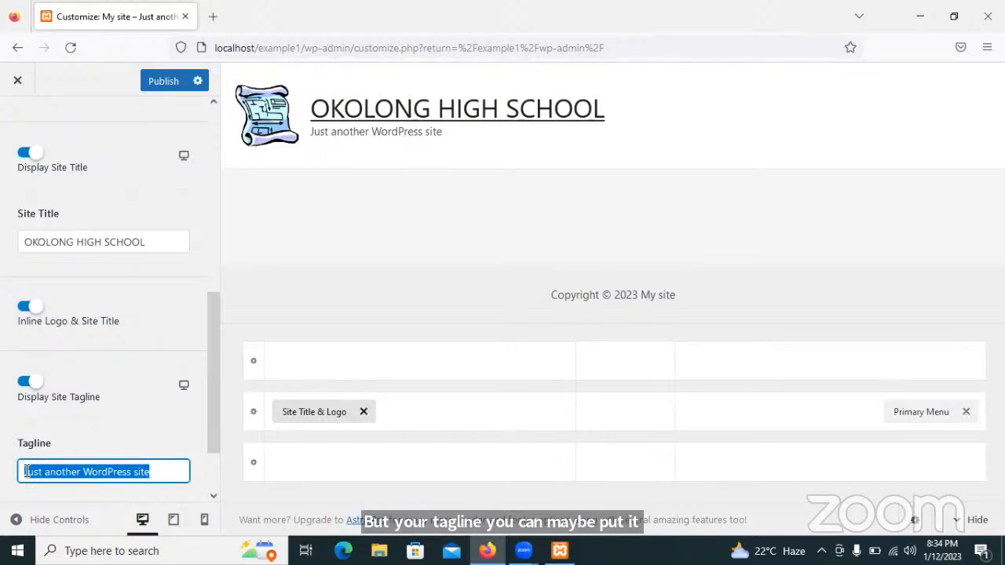
key(BackSpace)
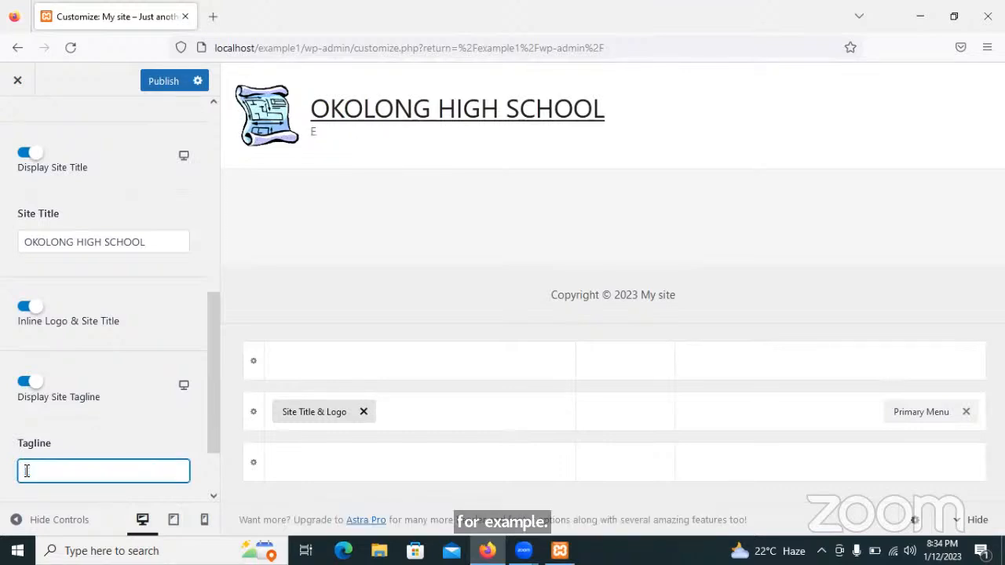
text(Ever forward)
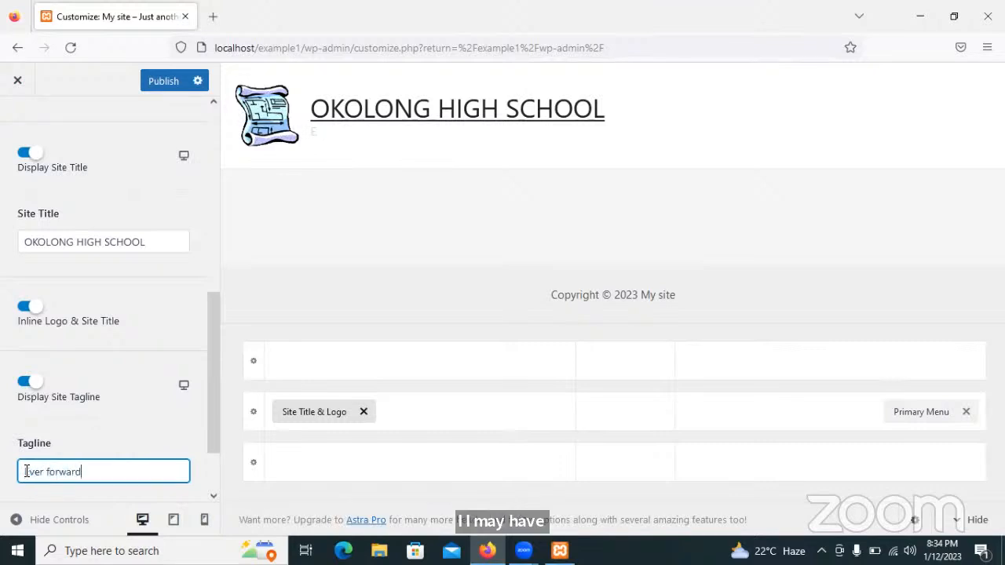
click(223, 375)
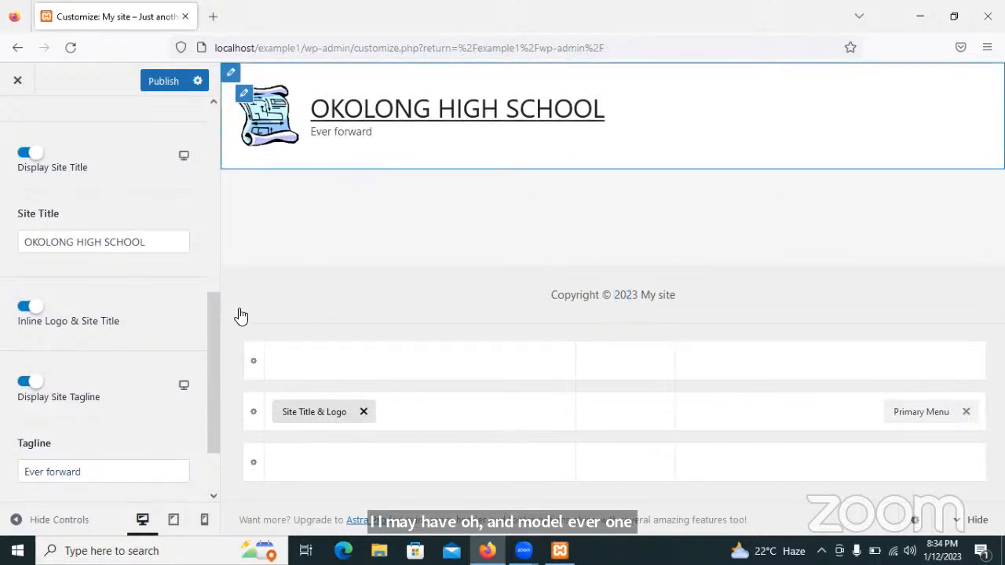
Open the Site Icon settings and begin selecting an image for the icon.
drag(215, 340, 209, 381)
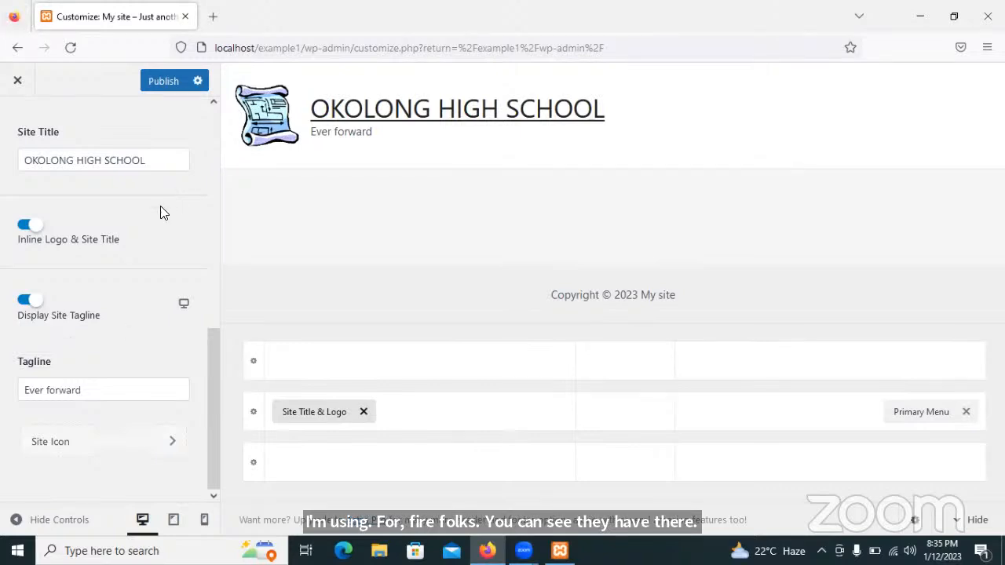
click(70, 443)
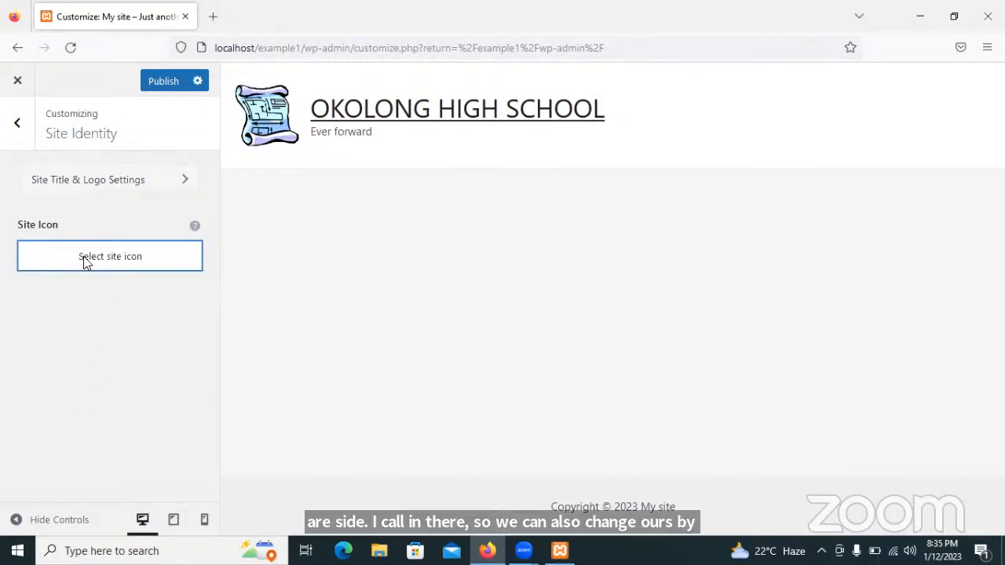
click(103, 256)
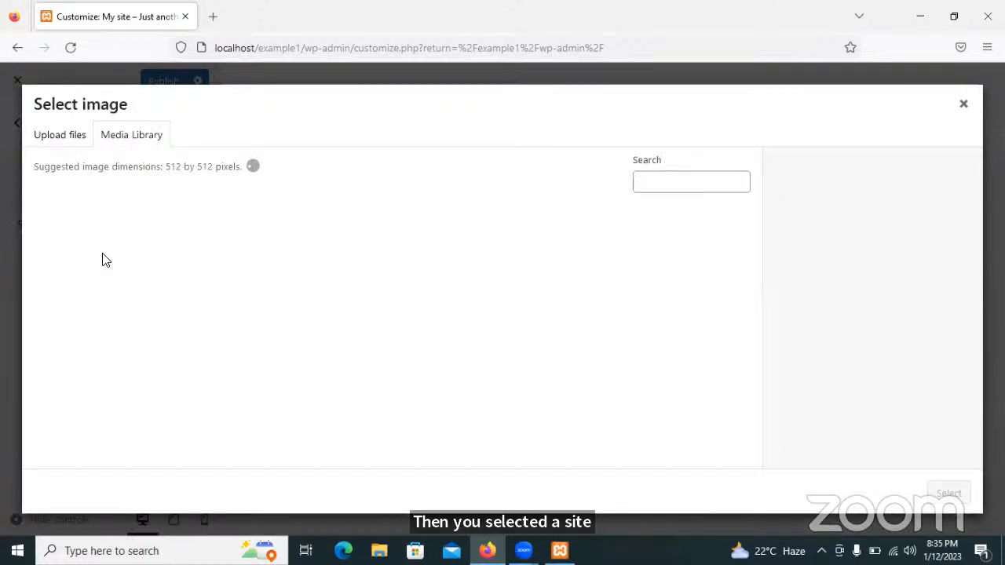
Upload the AG00004_ scroll image, crop it, and set it as the site icon.
click(85, 149)
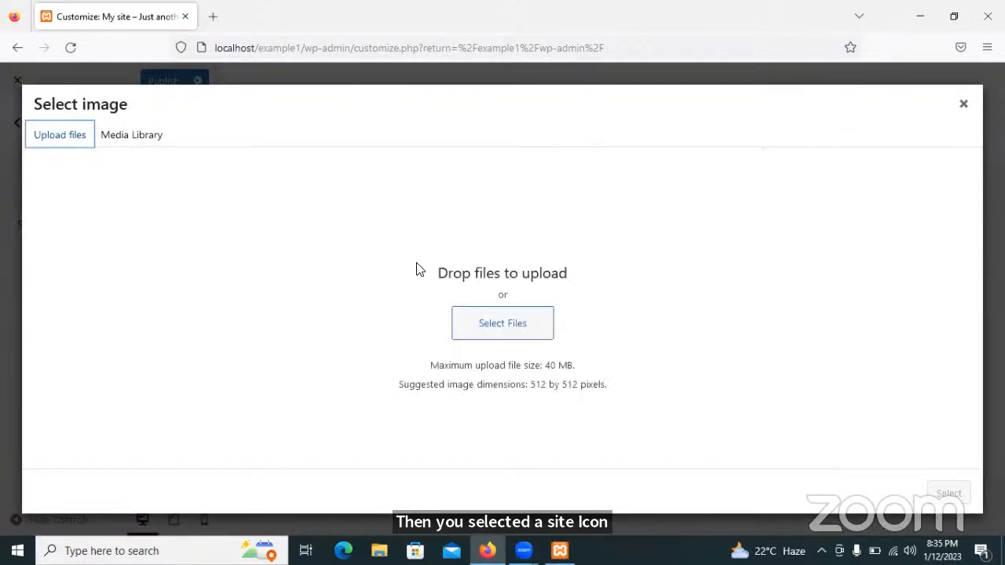
click(490, 323)
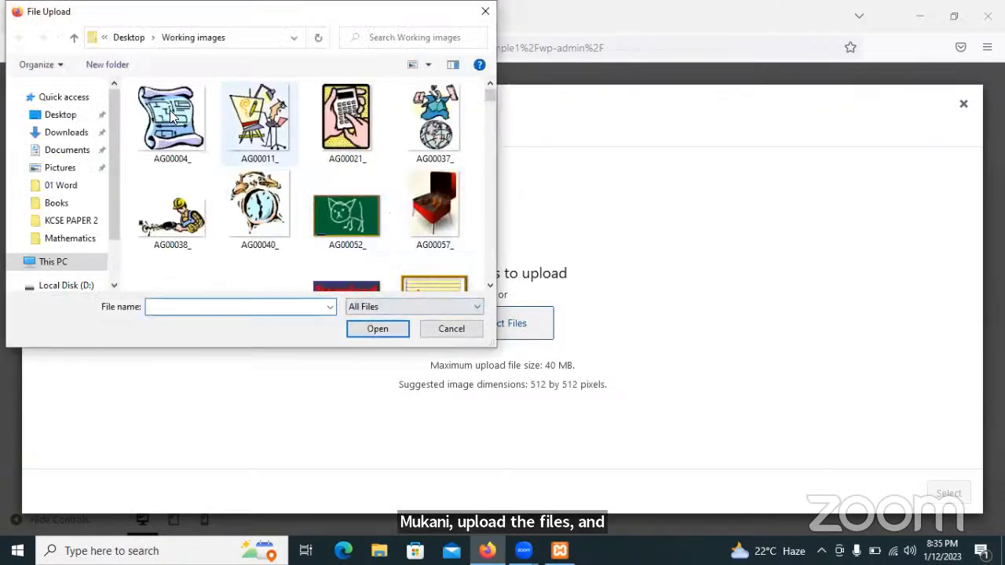
click(168, 114)
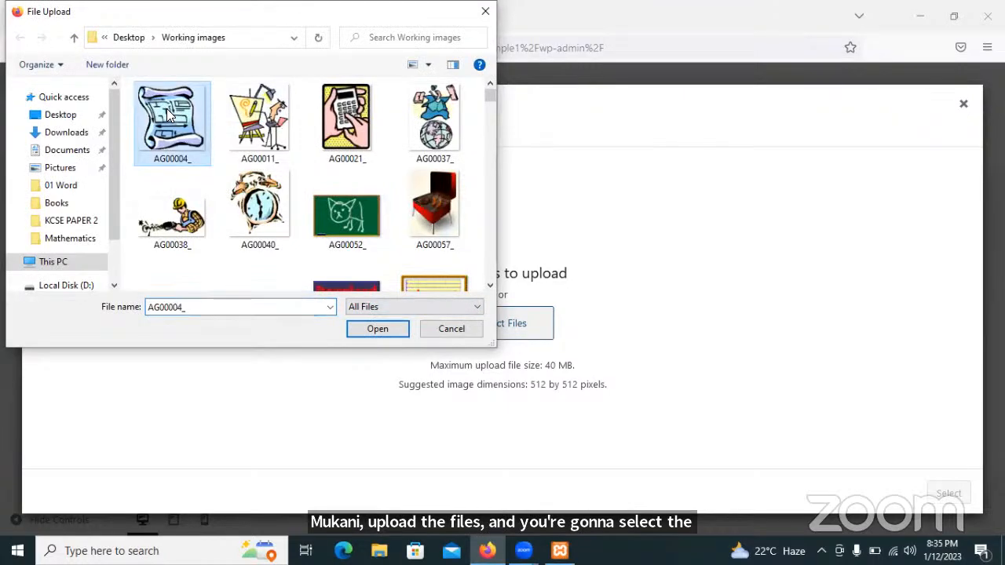
click(383, 328)
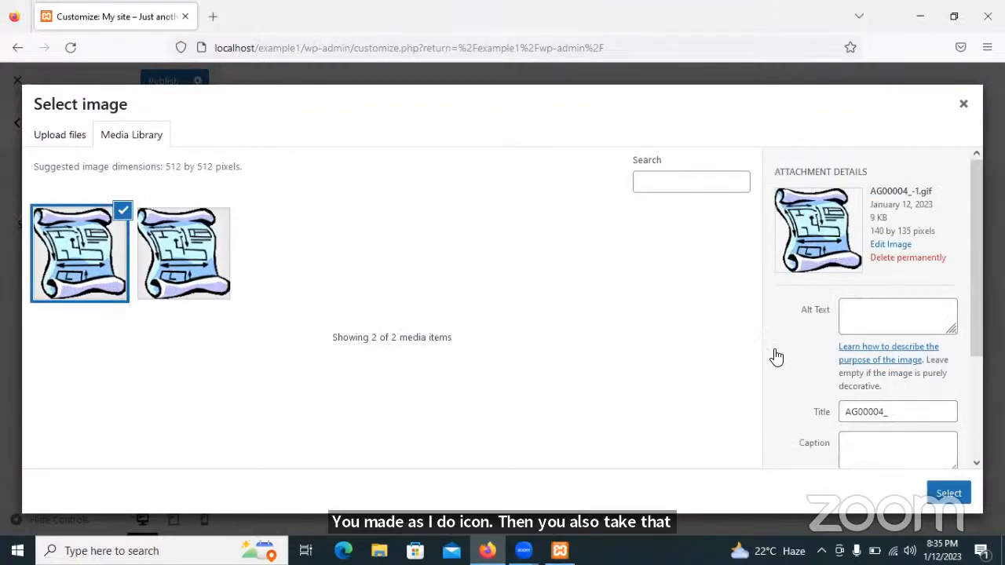
click(942, 492)
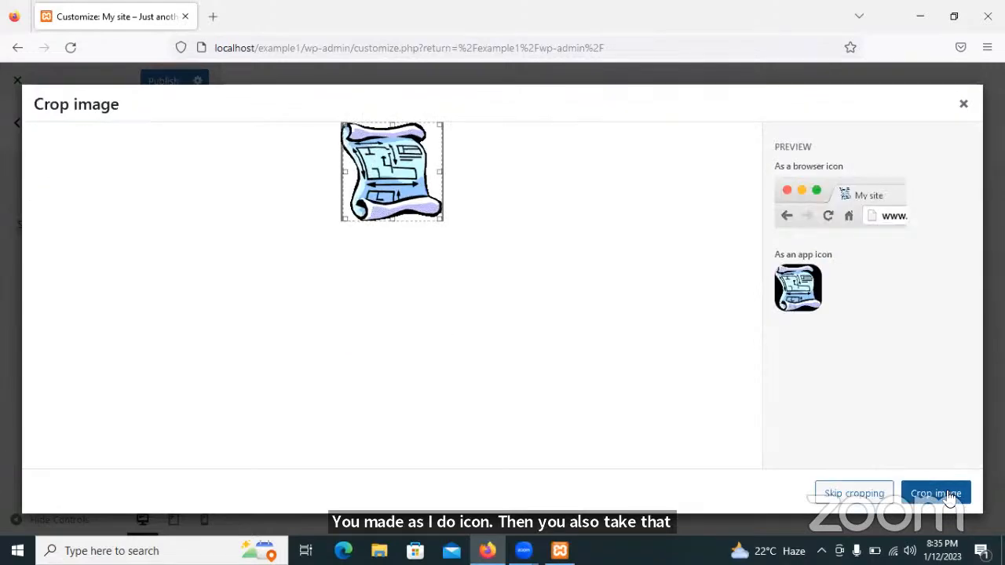
click(950, 495)
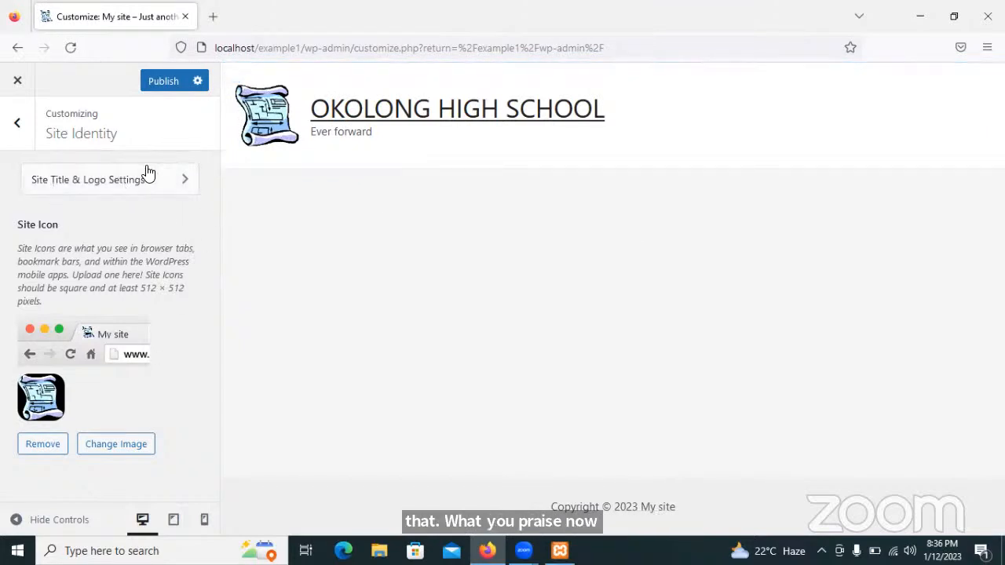
Leave Site Identity for the main Customizer section list and scroll down it.
click(17, 126)
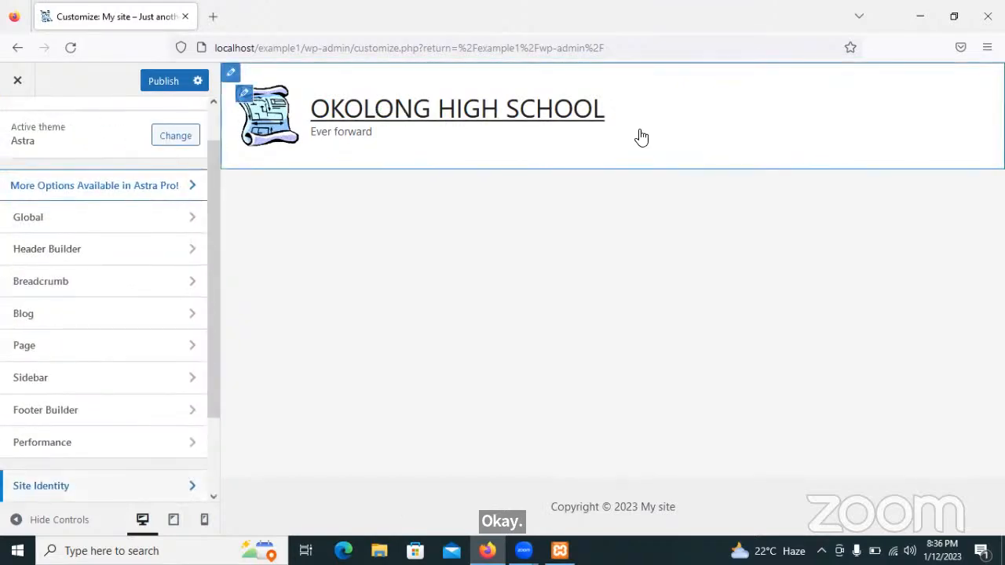
drag(213, 196, 214, 247)
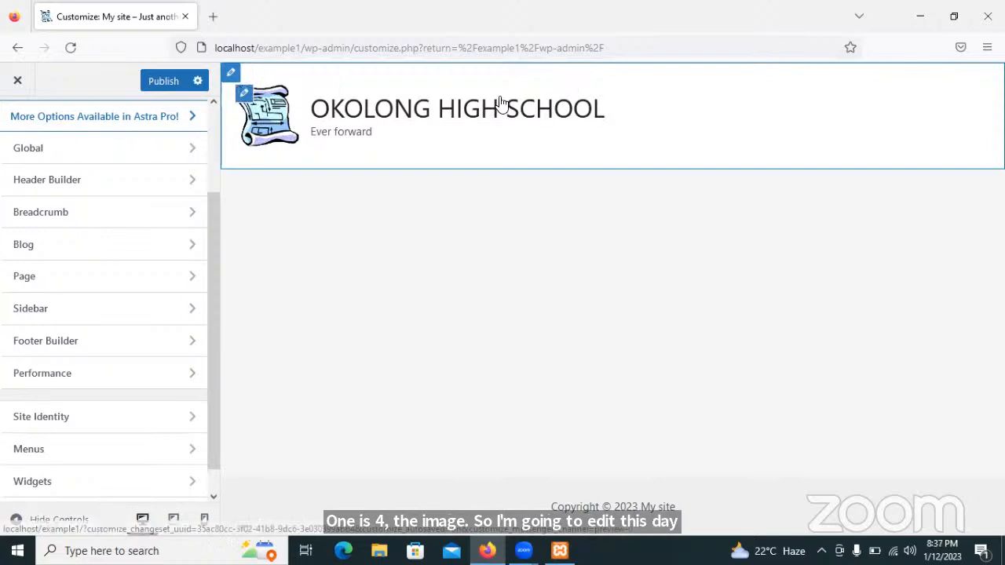
Open the Primary Header row settings and show its Design options.
click(232, 77)
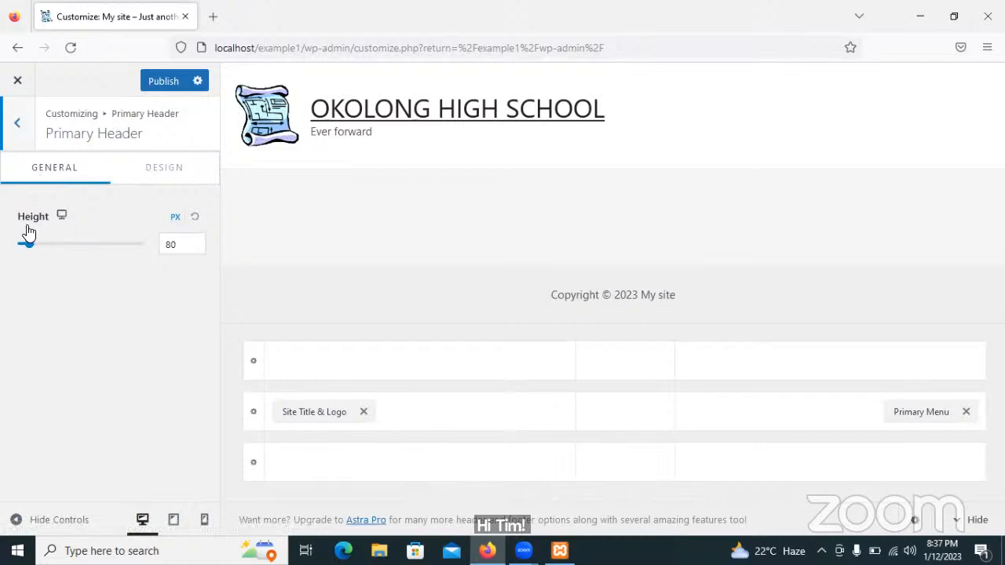
click(188, 247)
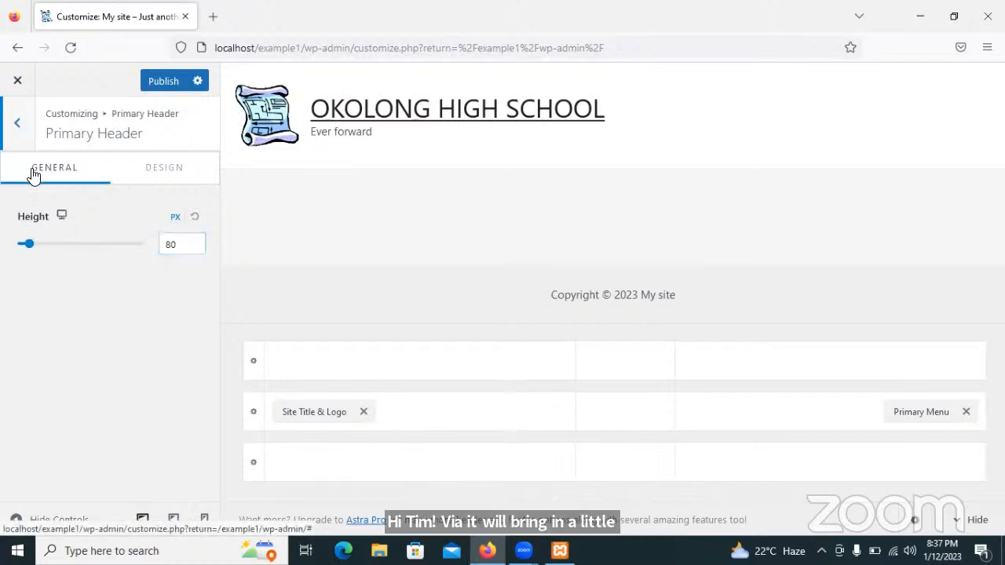
click(167, 173)
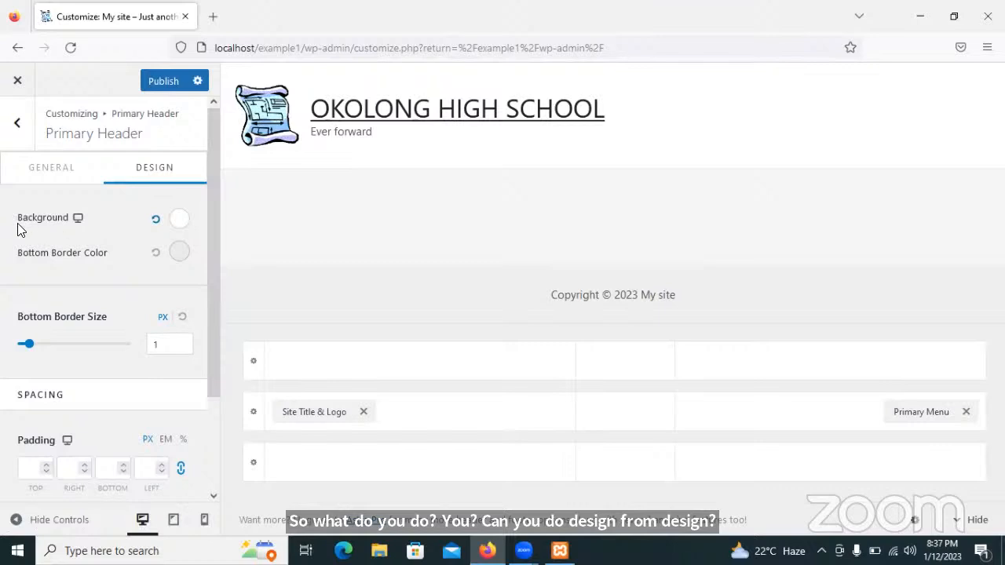
Try several red shades, set the header background to bright red, and publish.
click(178, 223)
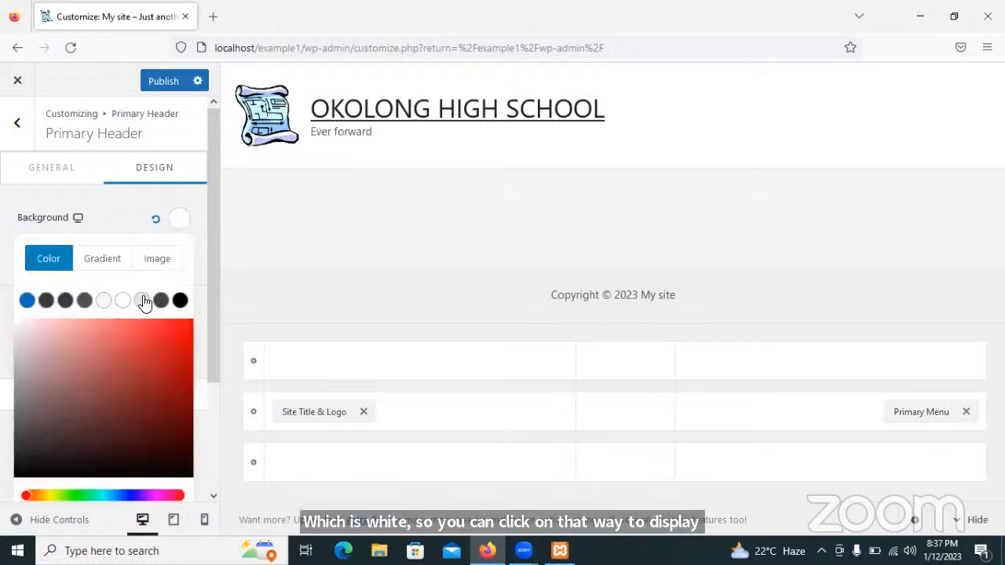
click(97, 325)
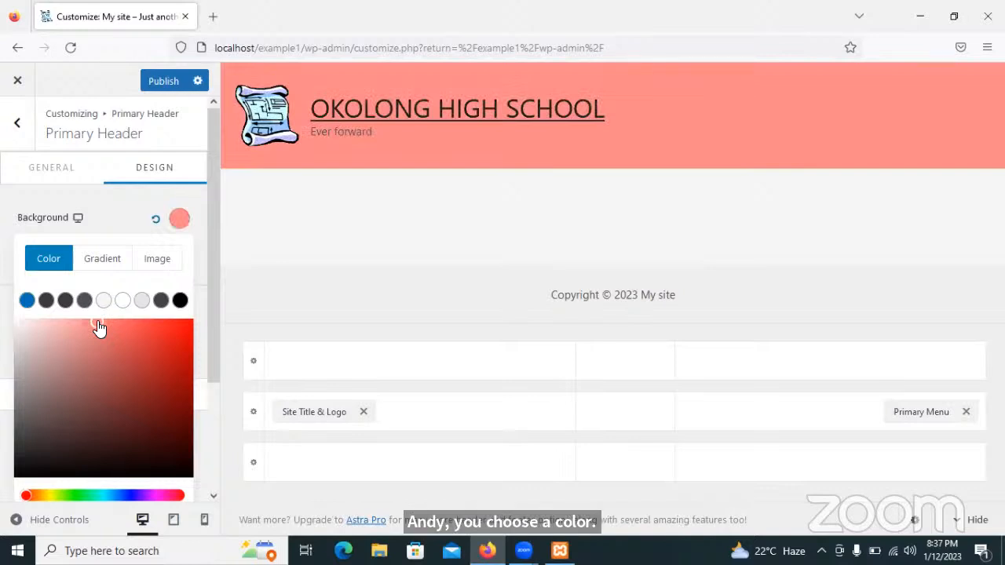
click(139, 328)
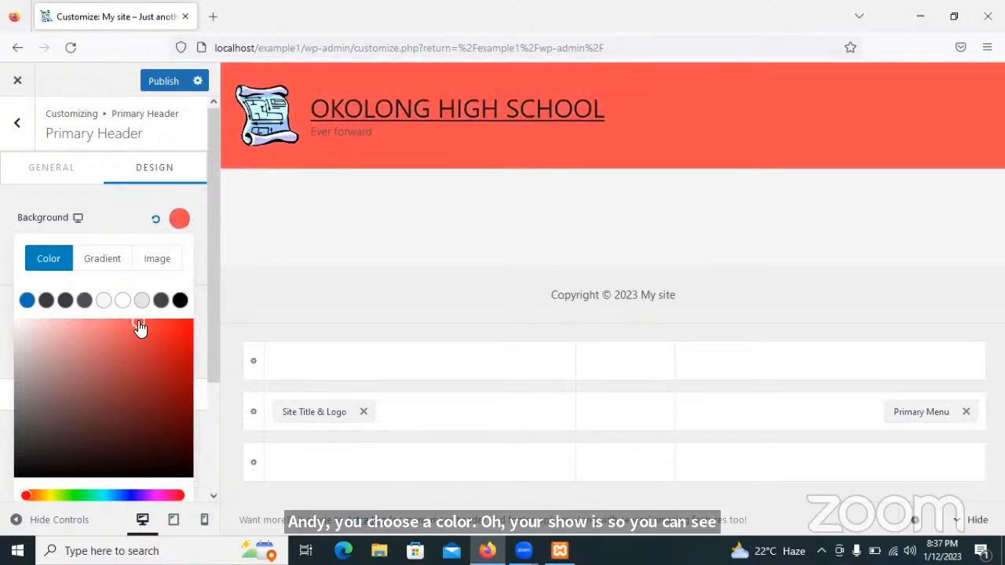
click(57, 394)
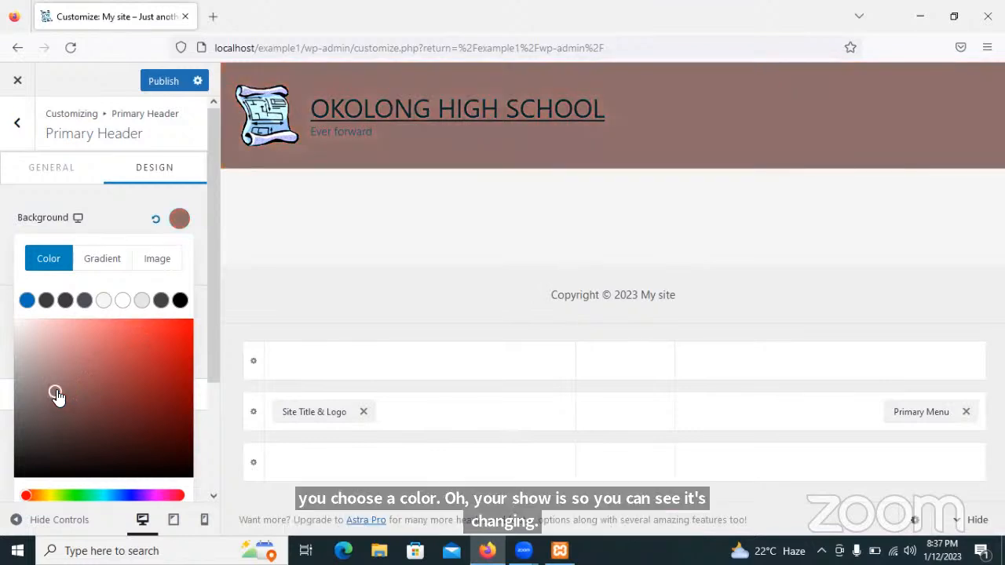
click(167, 368)
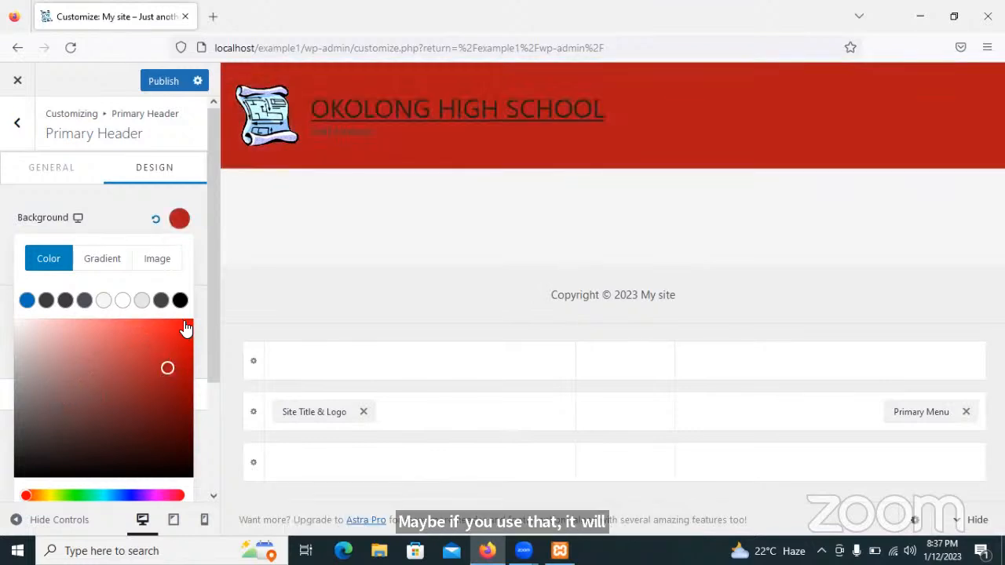
click(186, 328)
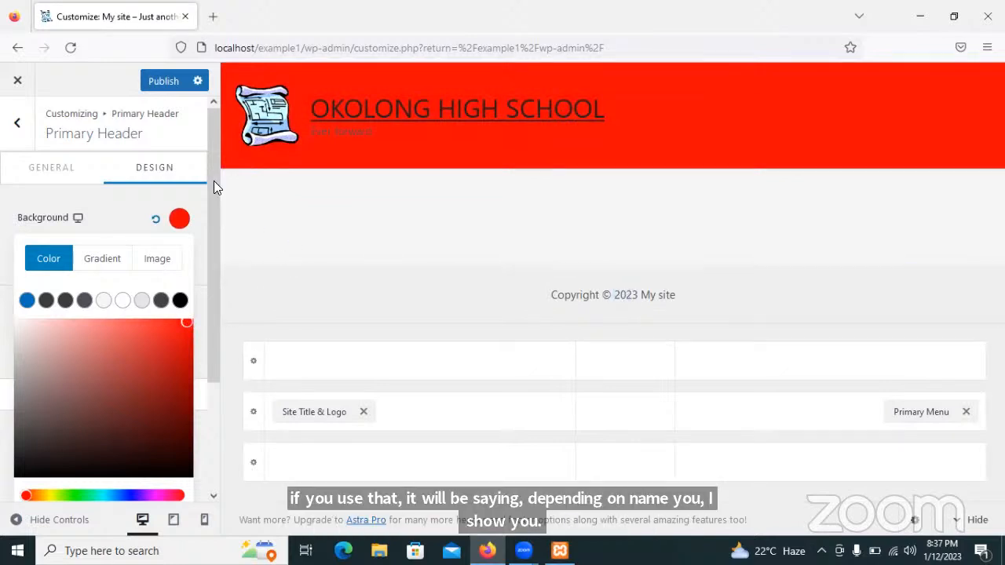
click(163, 81)
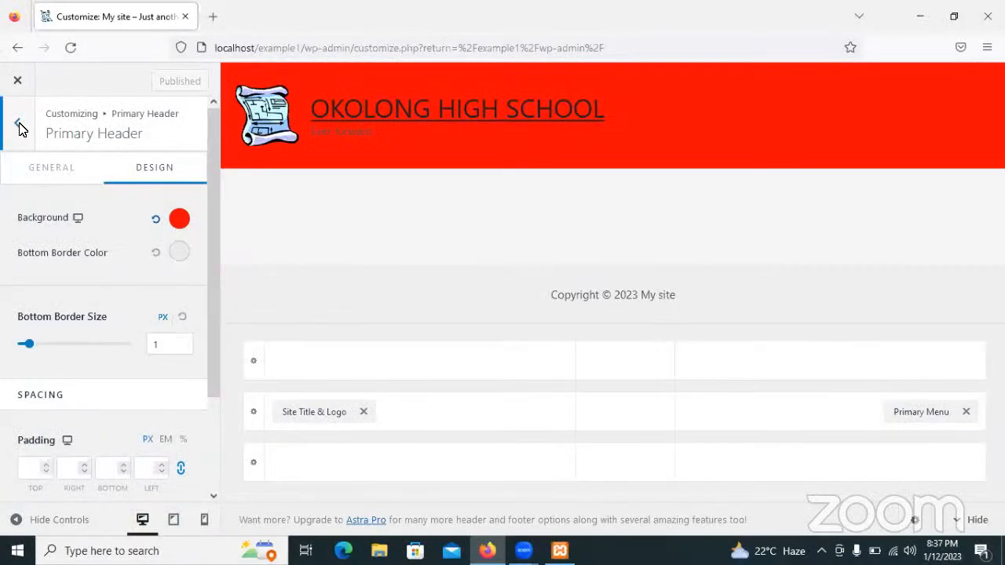
Go from Header Builder back to the main section list and open Footer Builder.
click(18, 126)
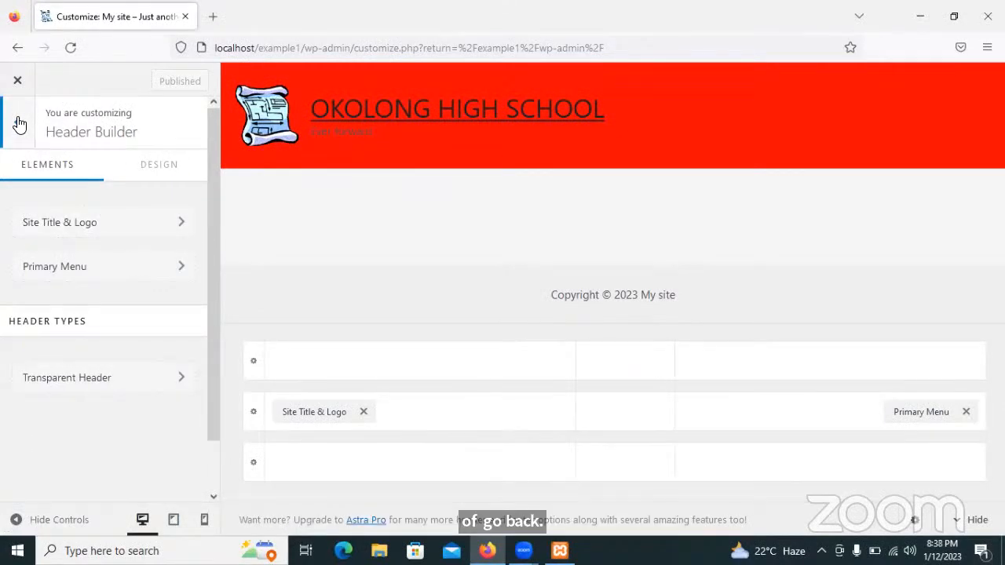
click(19, 124)
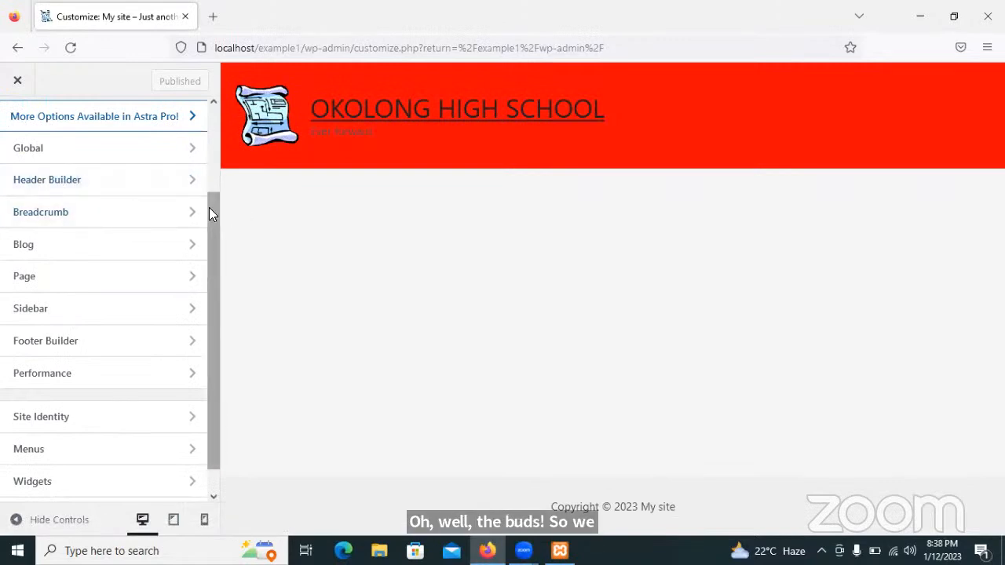
drag(209, 207, 204, 266)
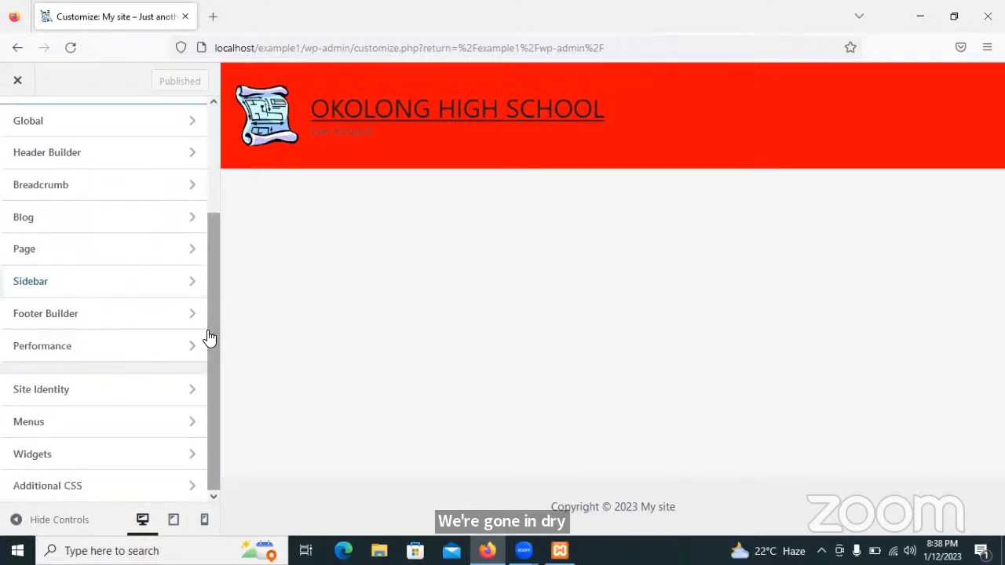
click(91, 314)
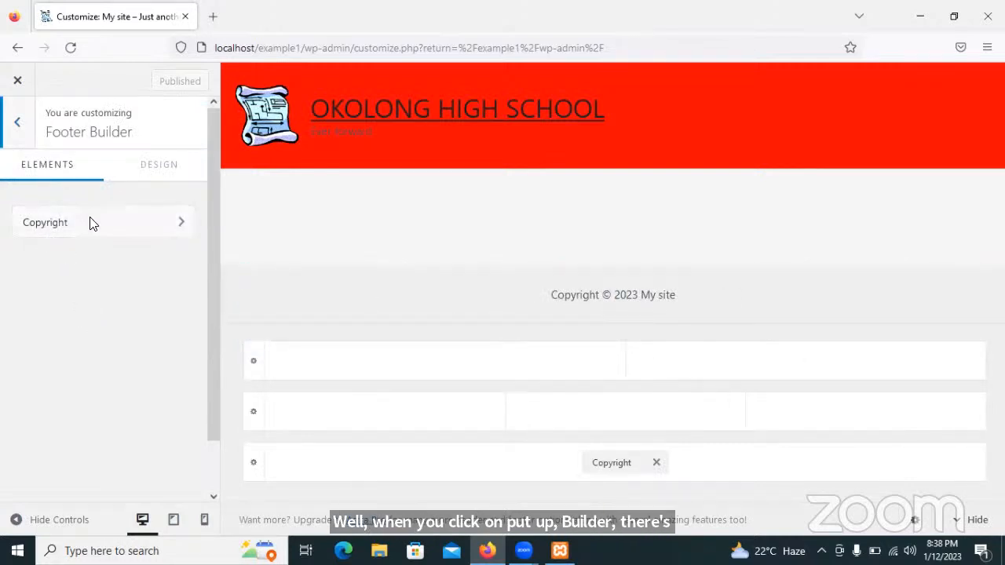
click(43, 227)
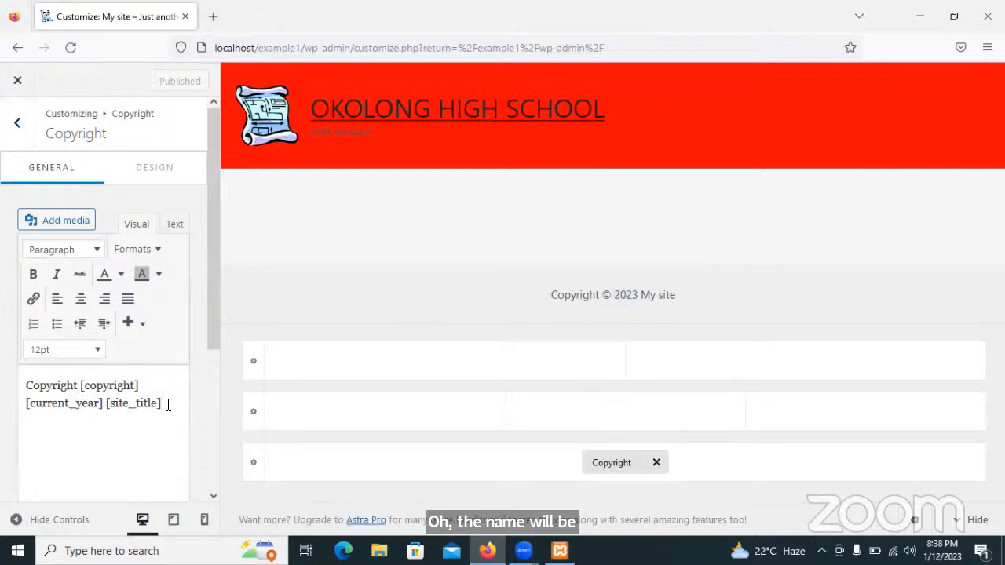
drag(160, 404, 108, 403)
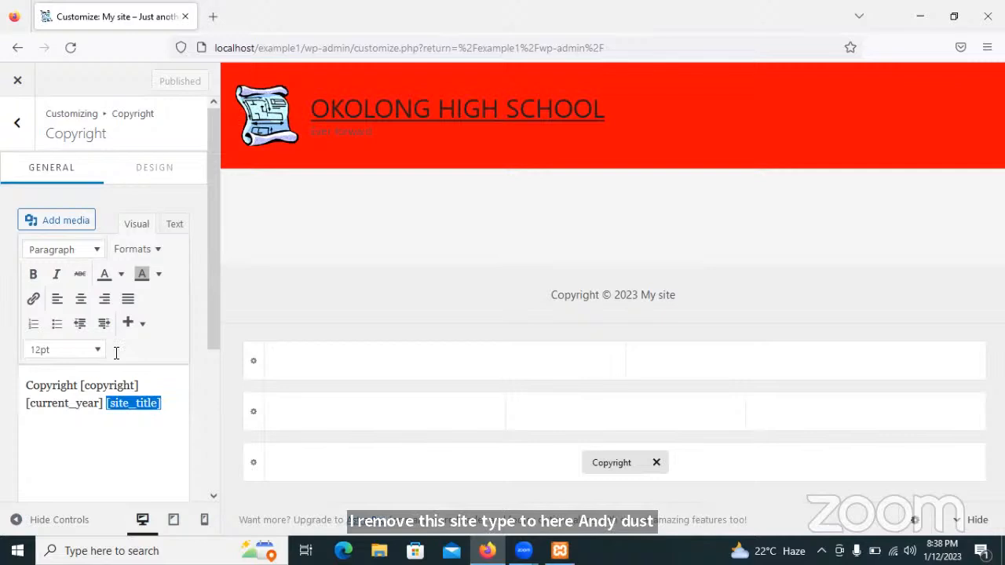
click(173, 405)
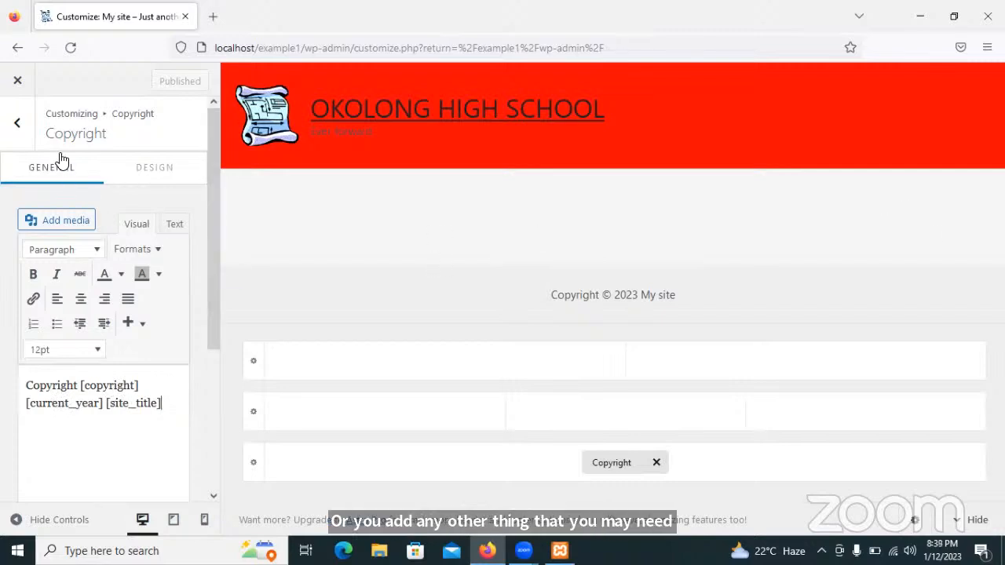
click(19, 127)
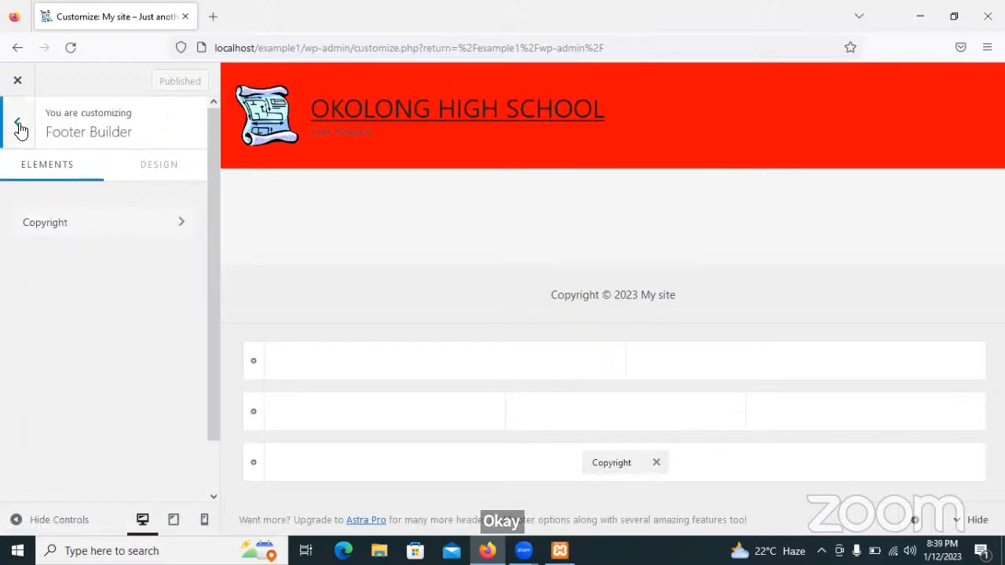
Leave Footer Builder and scroll the main Customizer section list back to the top.
click(19, 127)
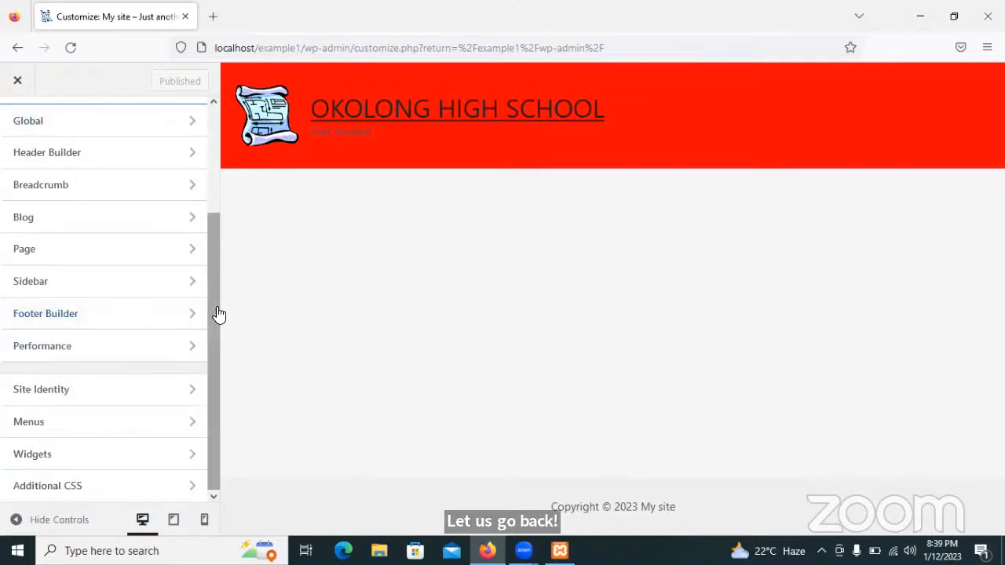
drag(217, 314, 213, 287)
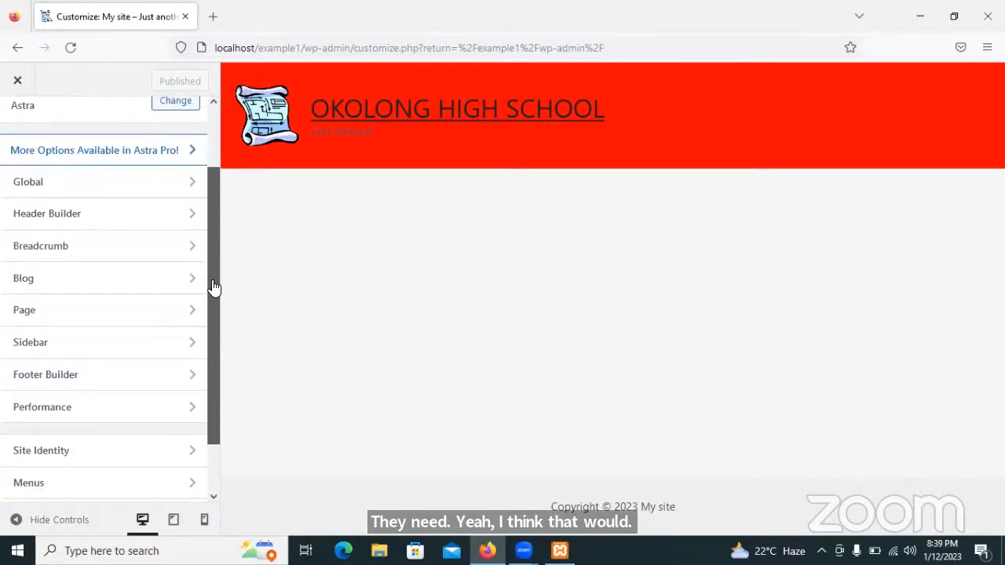
drag(215, 322, 215, 329)
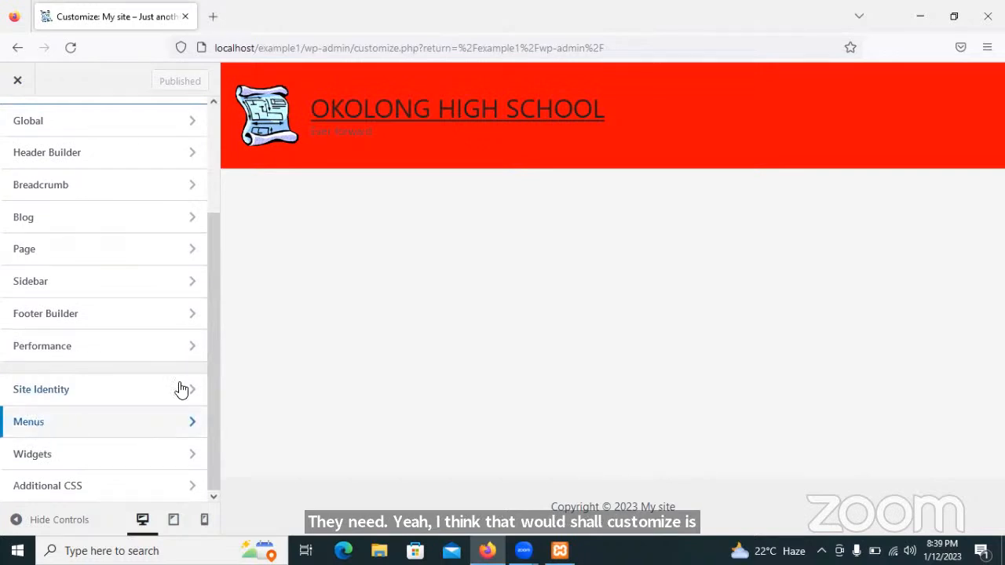
drag(217, 366, 212, 217)
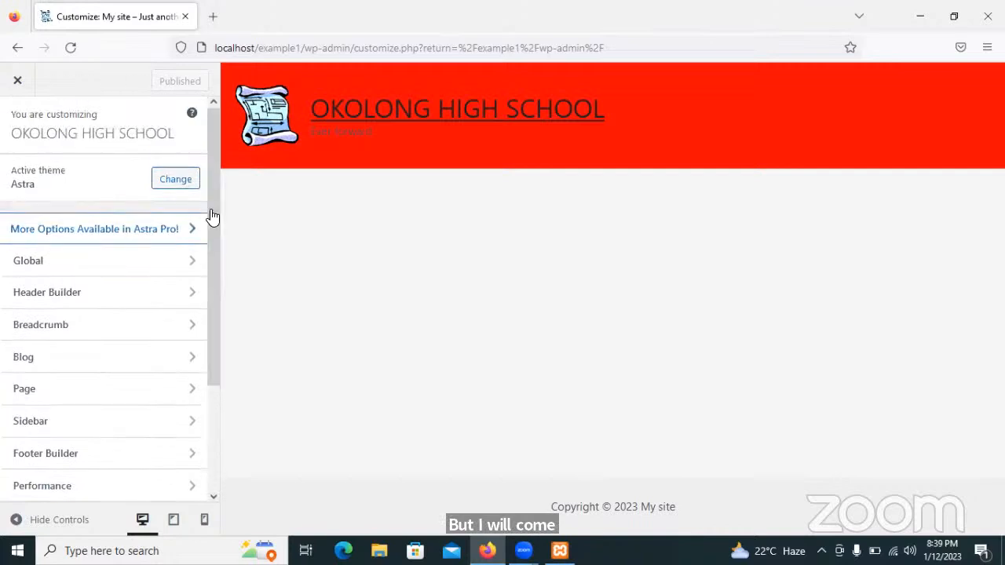
Close the Customizer and visit the live OKOLONG HIGH SCHOOL site from the admin bar.
click(13, 94)
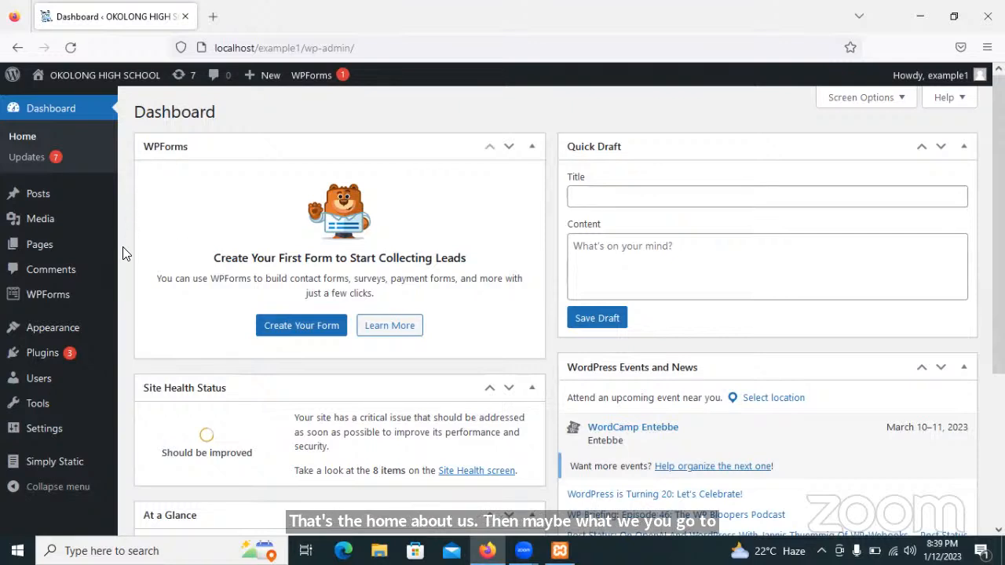
mouse_move(106, 234)
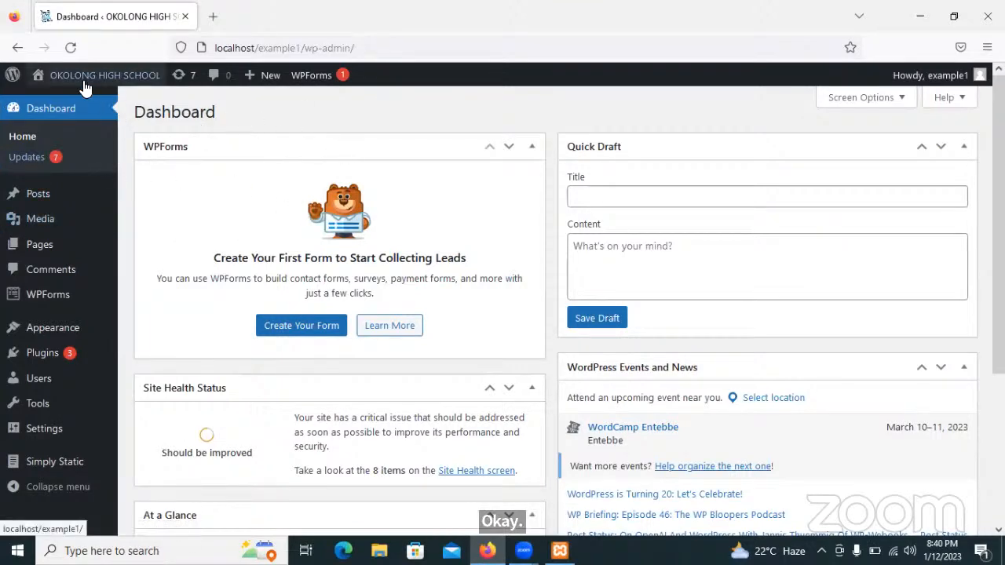
mouse_move(35, 82)
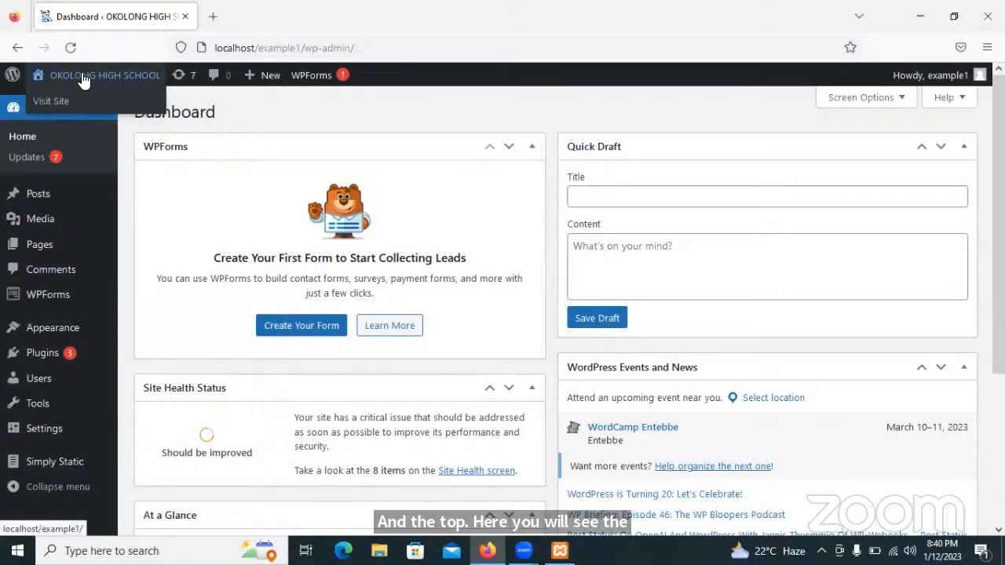
click(48, 102)
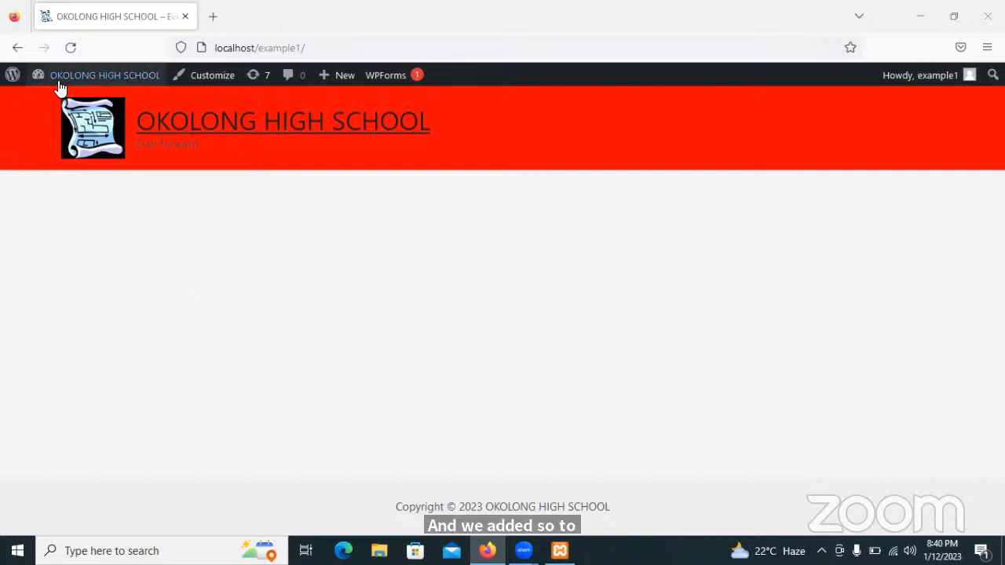
View the About WordPress page, then open the empty Pages list.
mouse_move(82, 79)
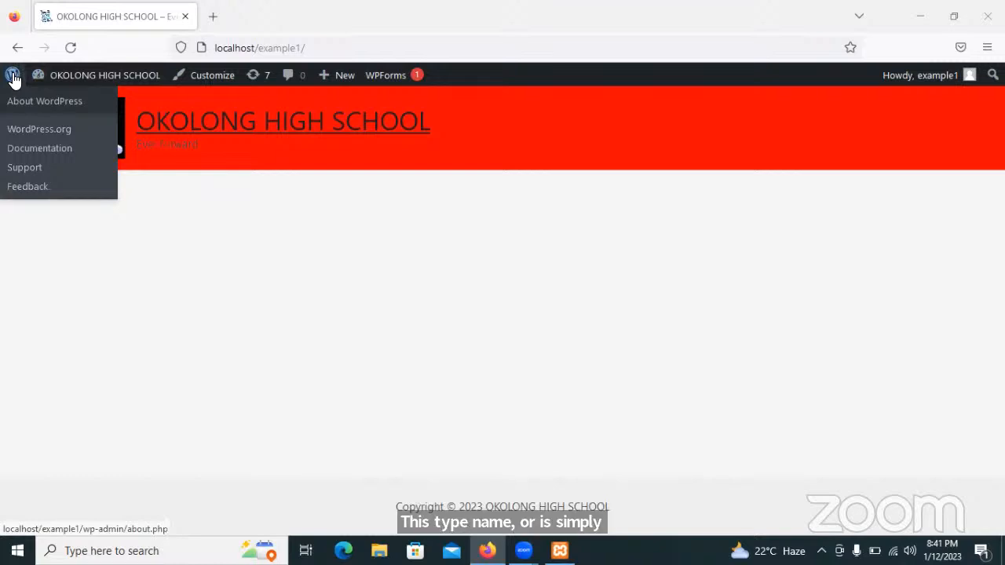
click(12, 78)
click(13, 79)
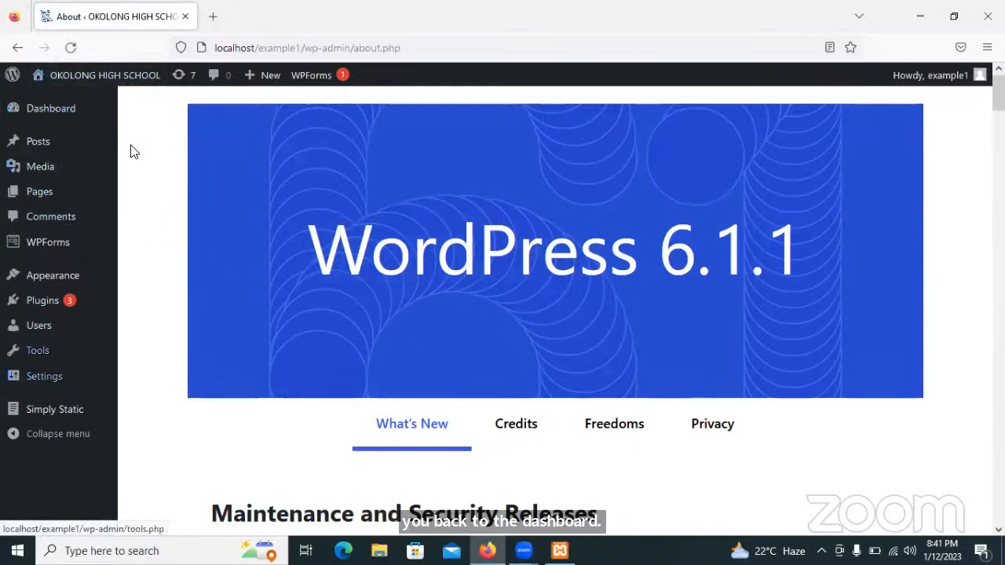
mouse_move(31, 197)
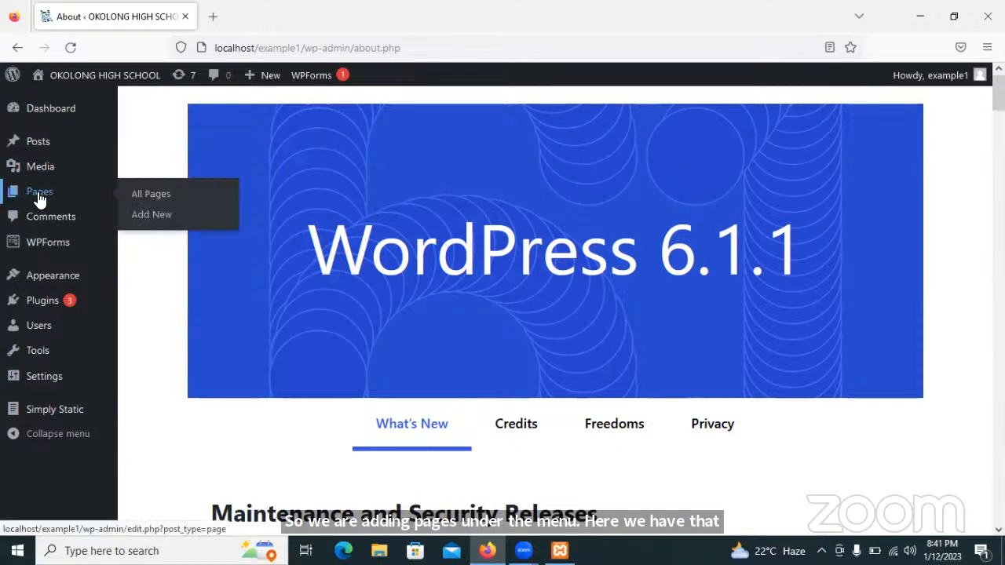
click(30, 197)
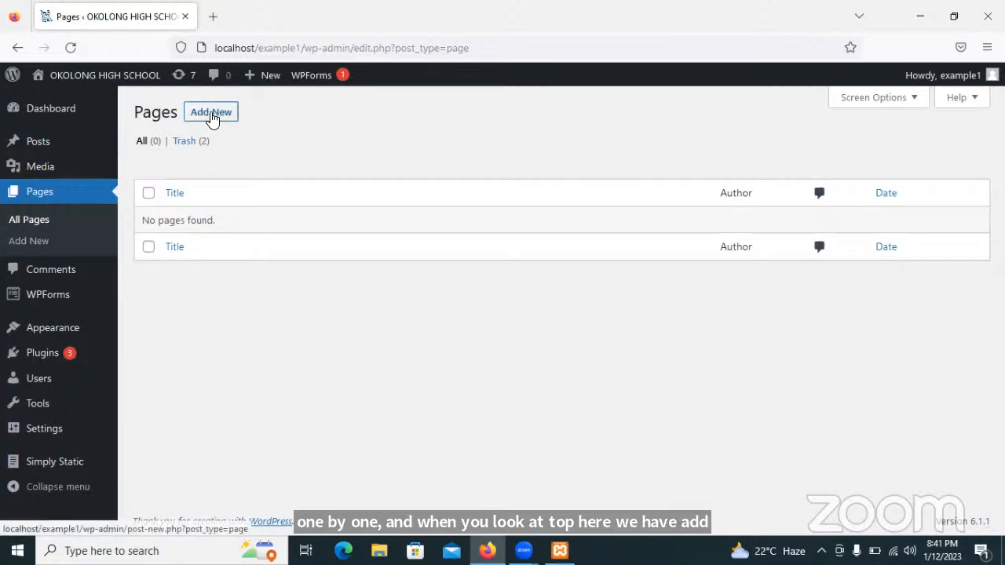
Create and publish a new page titled 'Home', then start another new page.
click(211, 114)
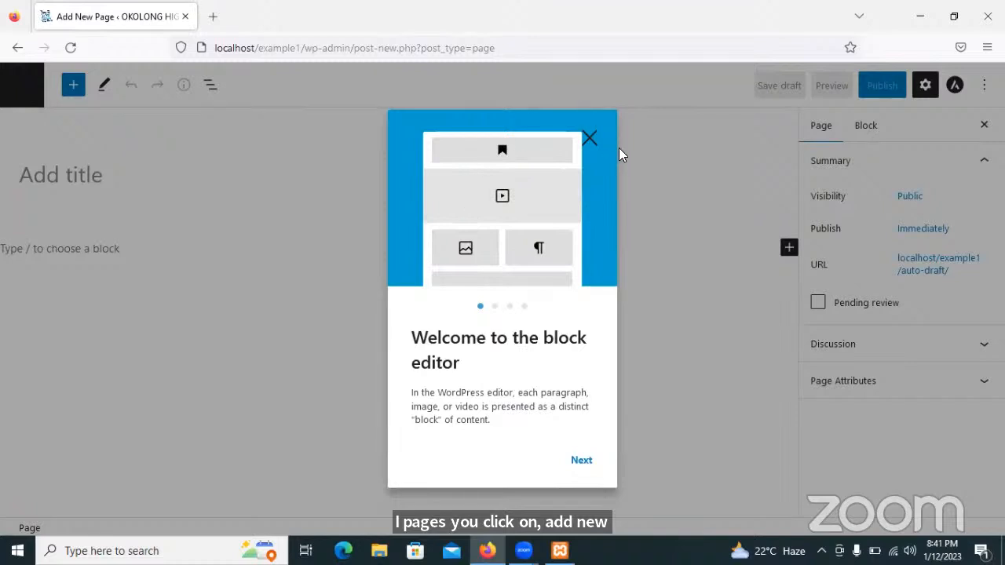
click(588, 139)
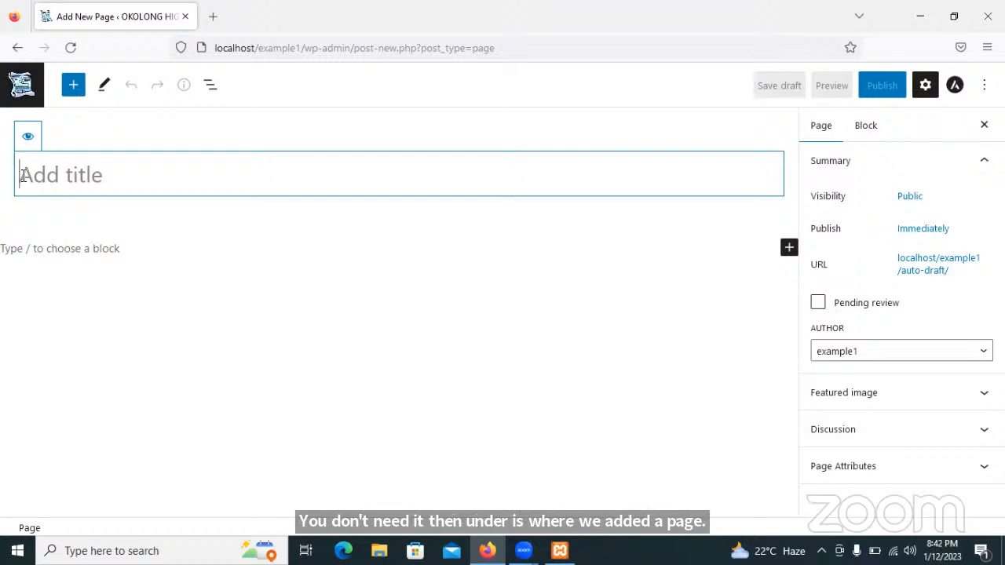
text(Home)
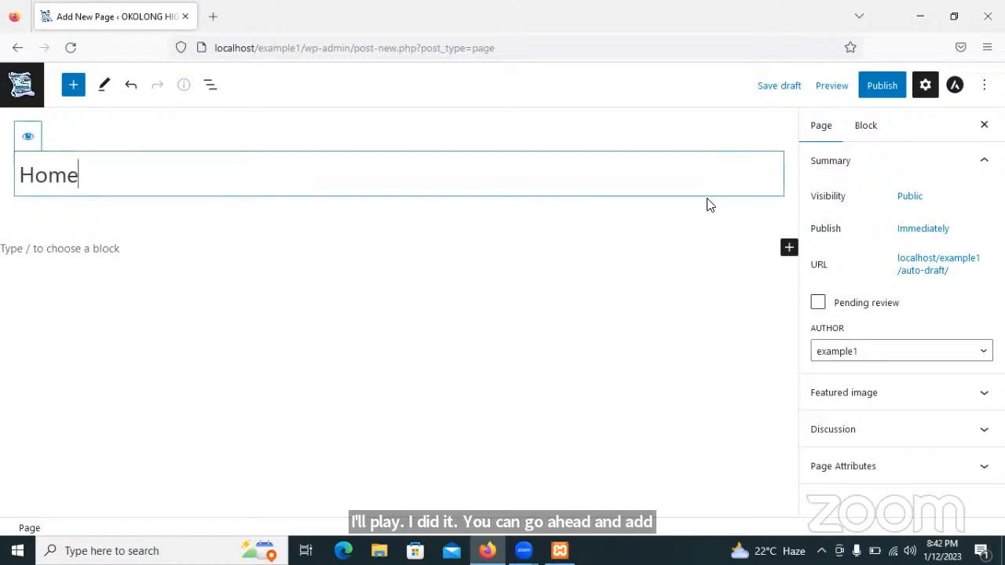
click(881, 87)
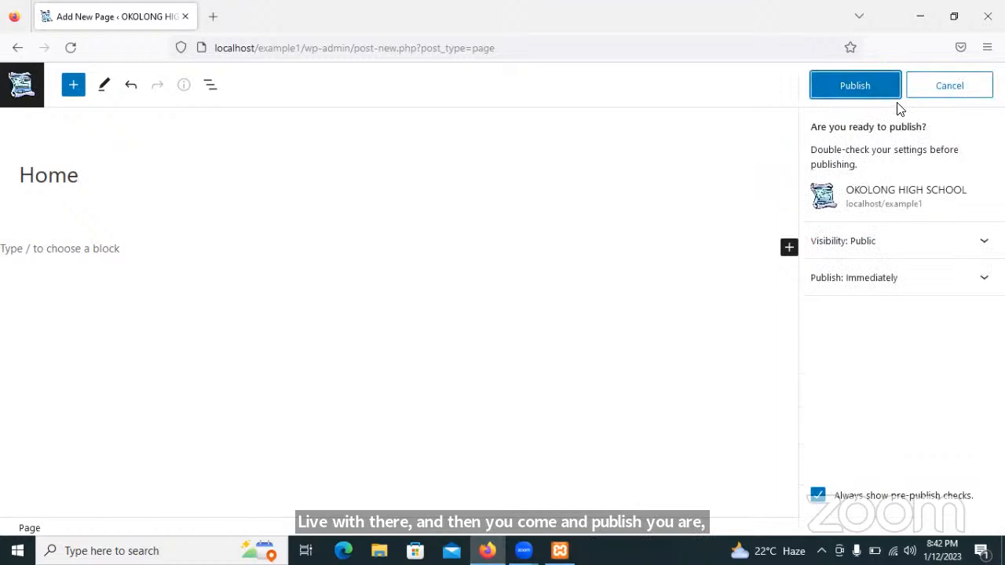
click(868, 88)
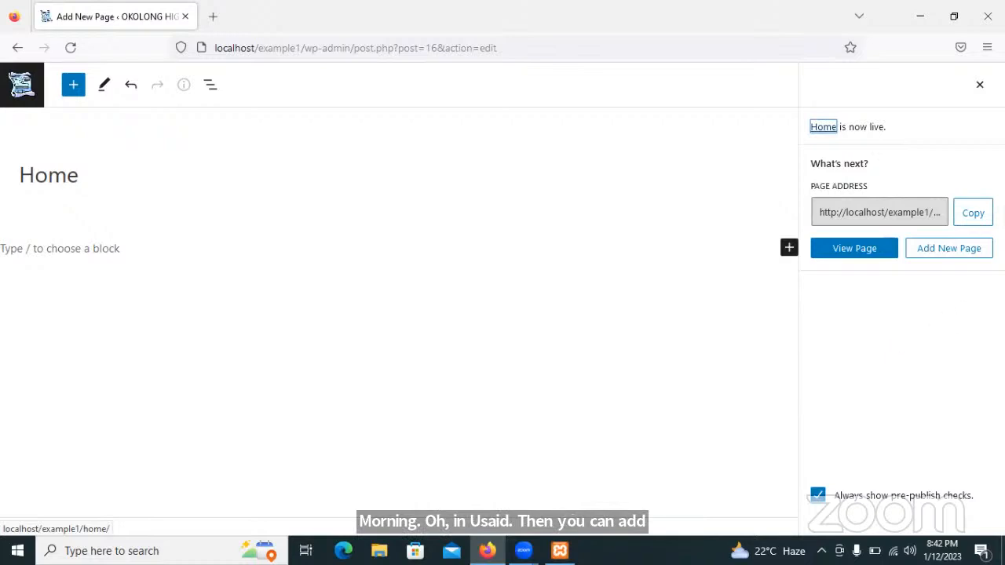
click(939, 252)
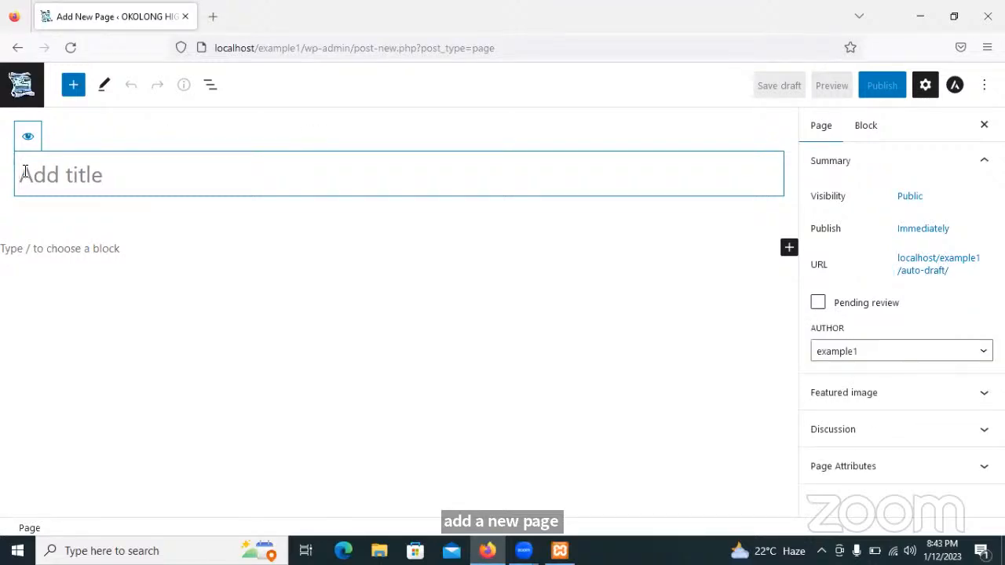
Title the page 'About Us', publish it, and begin another blank page.
text(A)
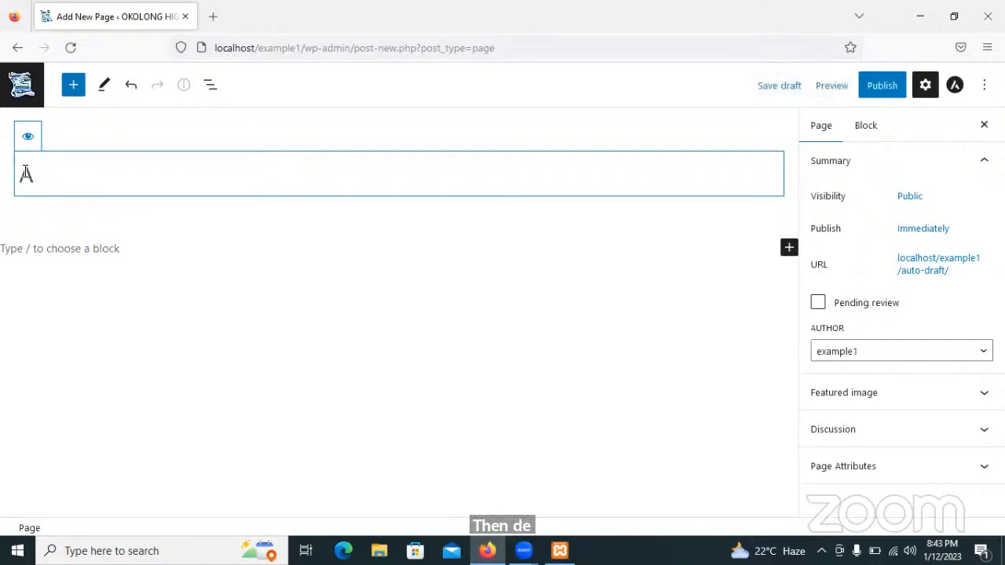
text(bout Us)
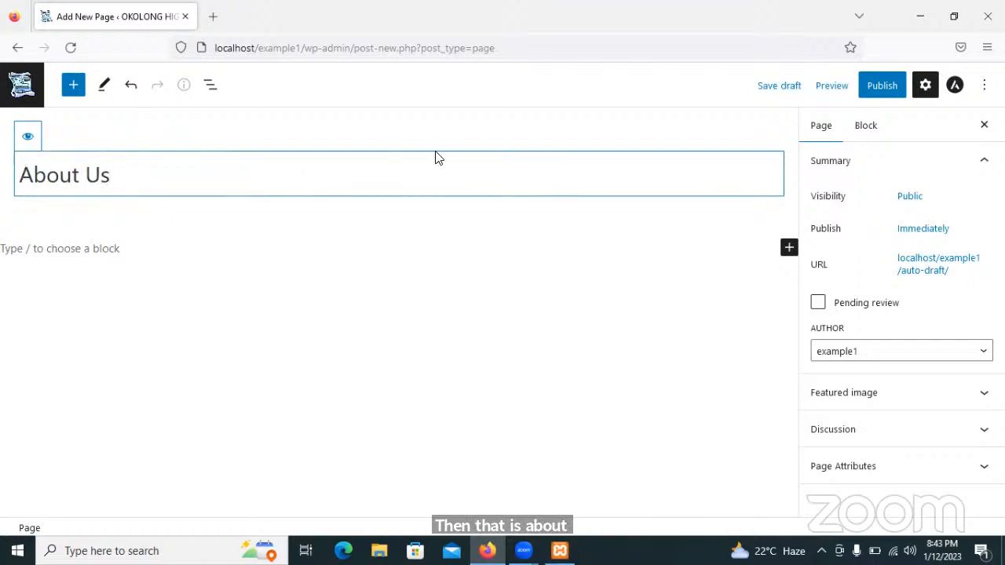
click(882, 88)
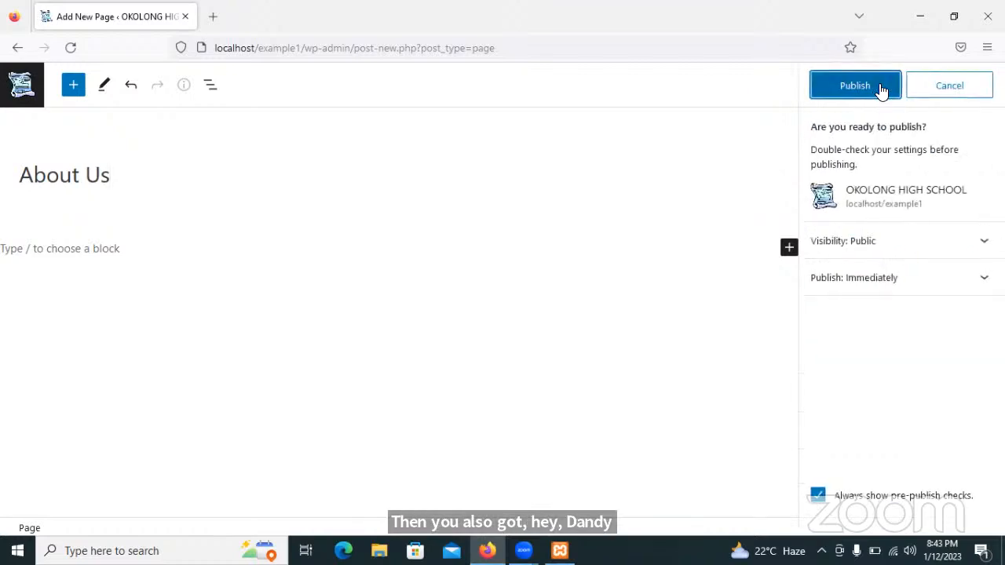
click(858, 89)
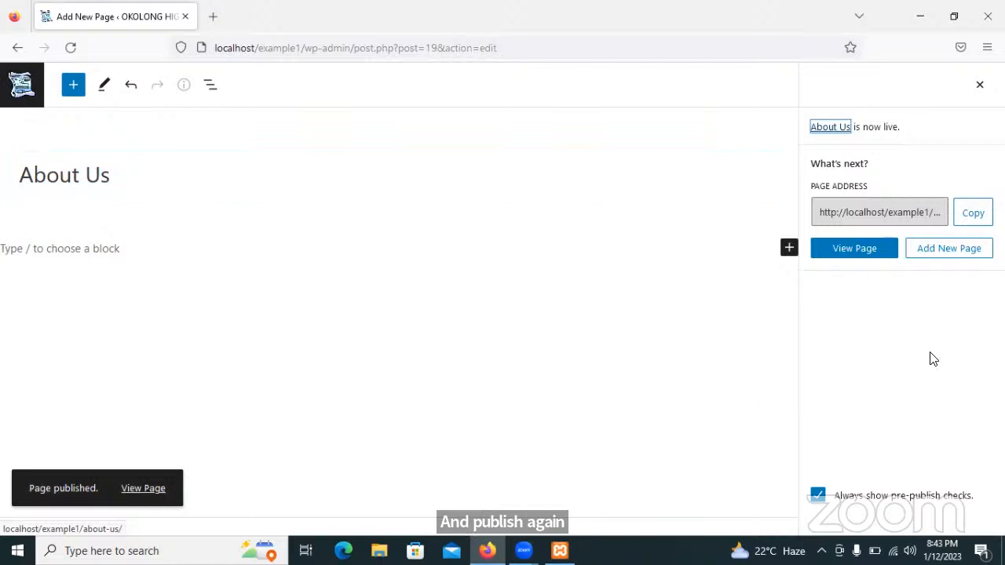
click(944, 255)
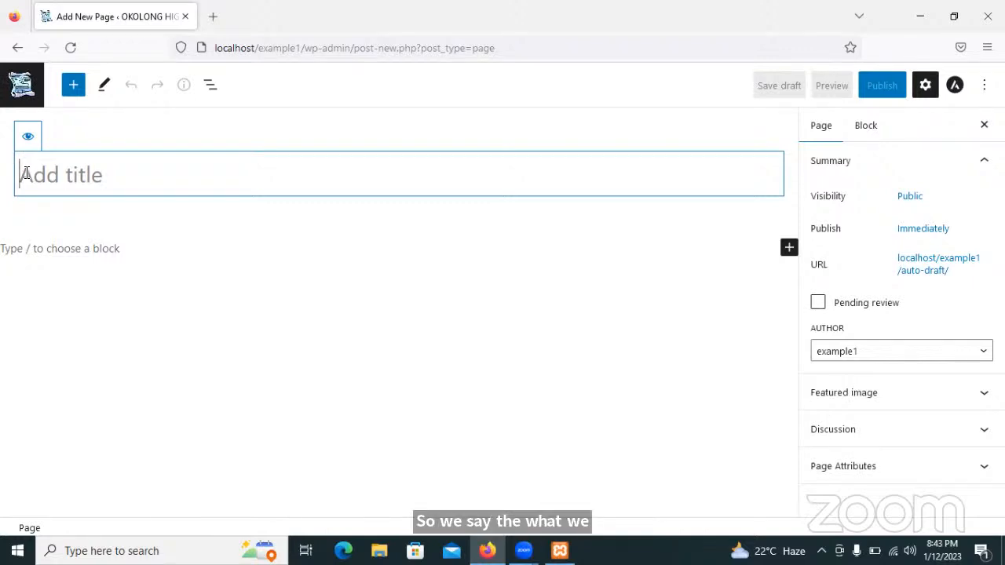
Publish a new page titled 'What we do' and view it on the live site.
text(What)
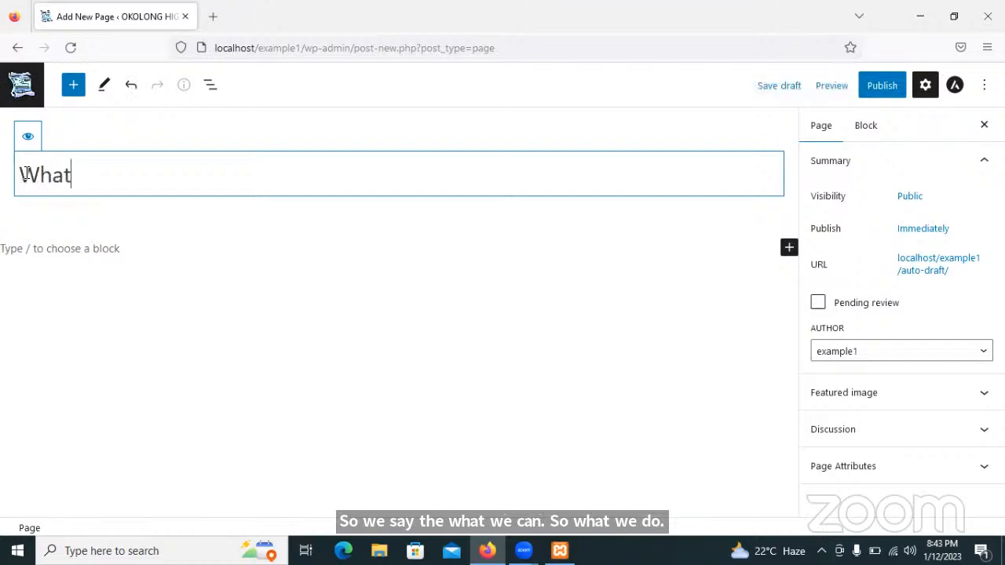
text( we do)
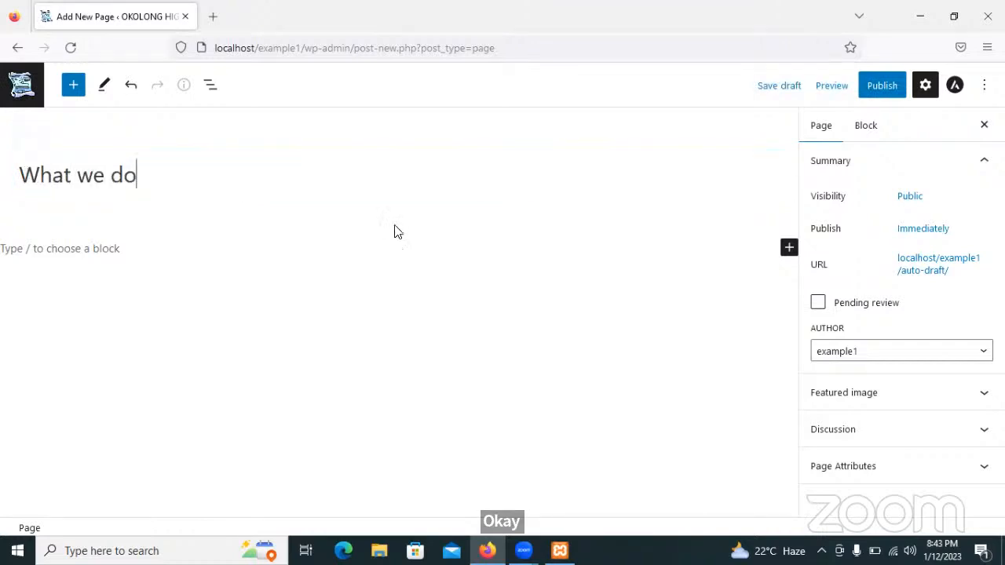
click(876, 88)
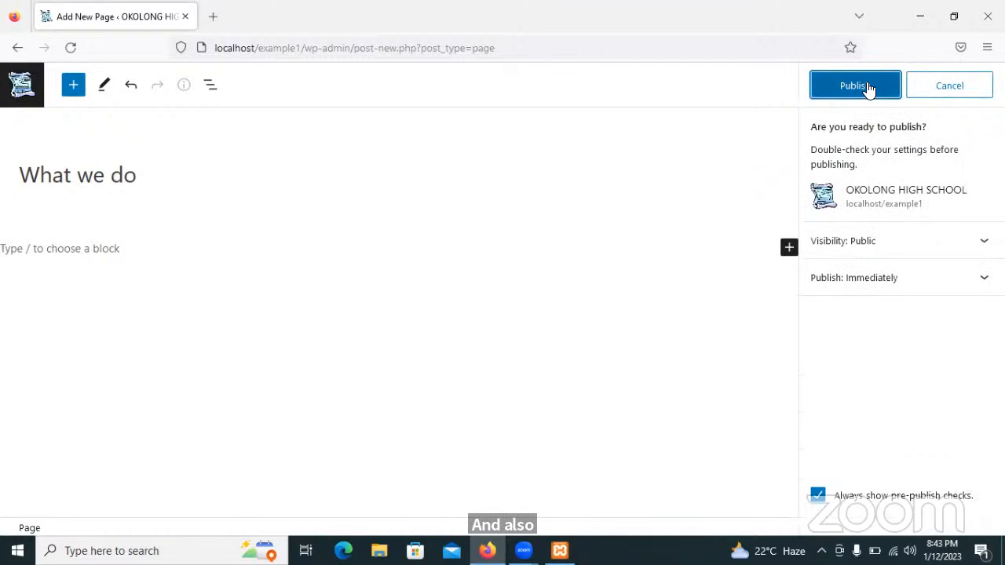
click(867, 88)
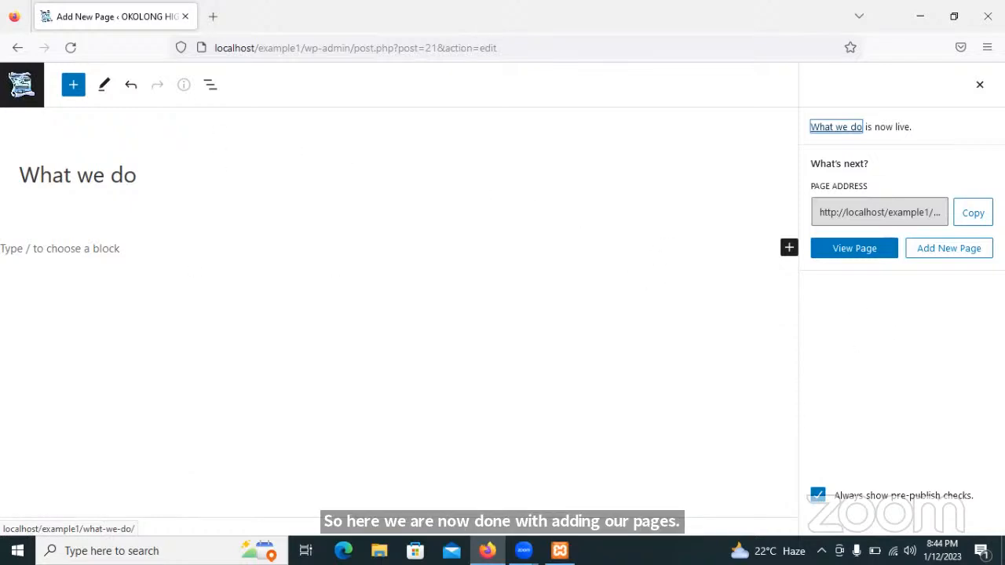
click(858, 256)
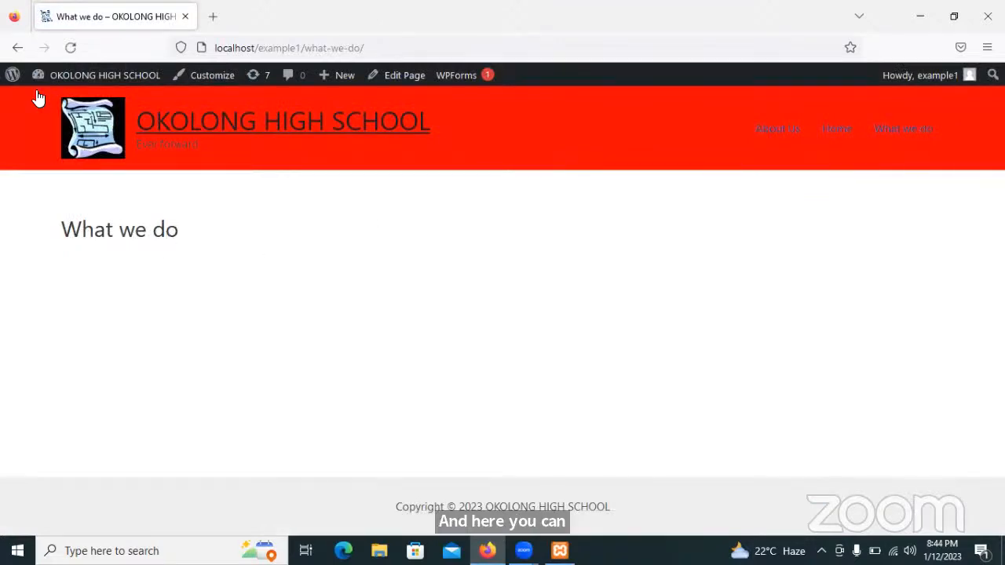
Visit the About Us, Home and What we do pages from the site's header menu.
mouse_move(27, 78)
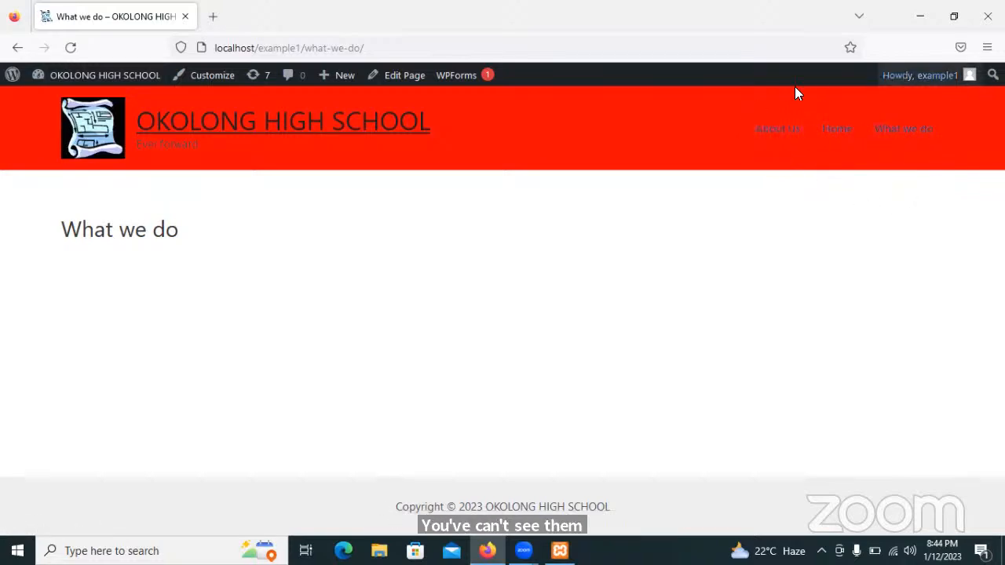
click(781, 135)
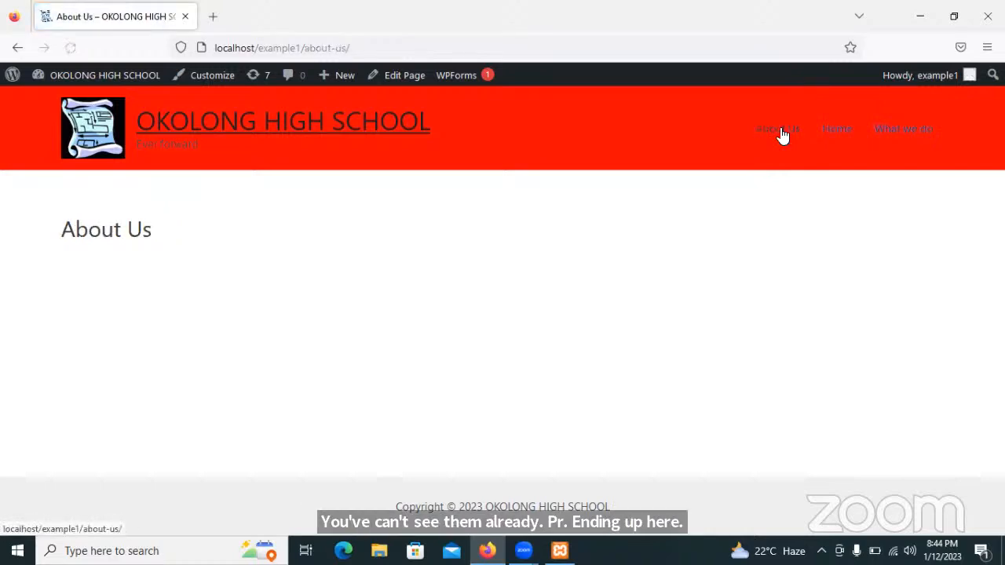
click(840, 132)
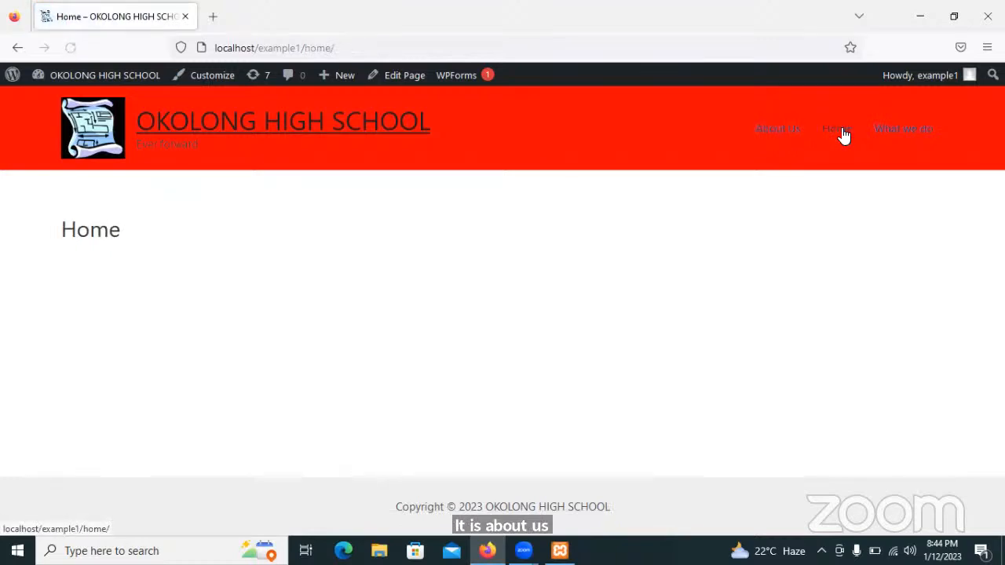
click(905, 137)
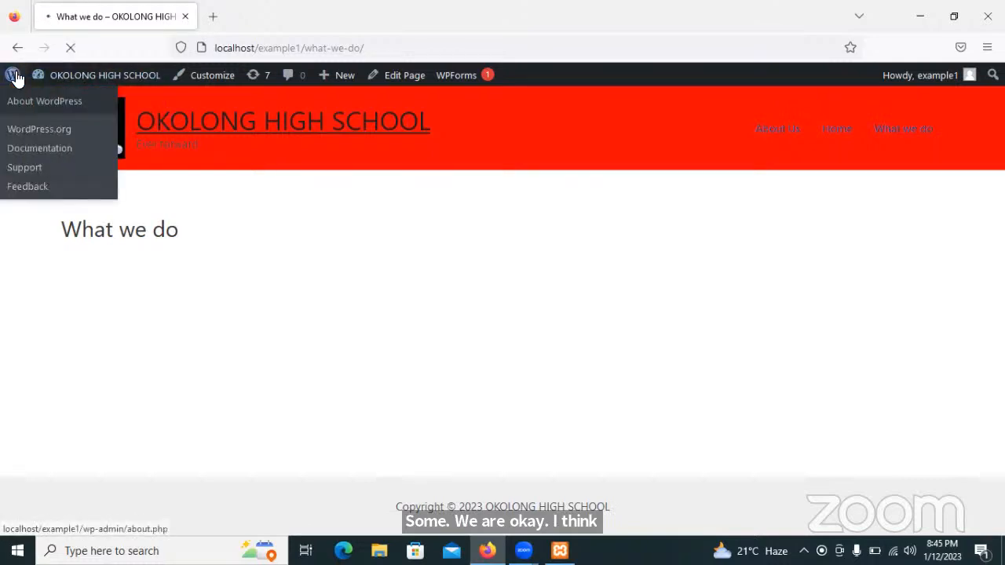
Return to the admin area and show the All Pages list.
click(14, 79)
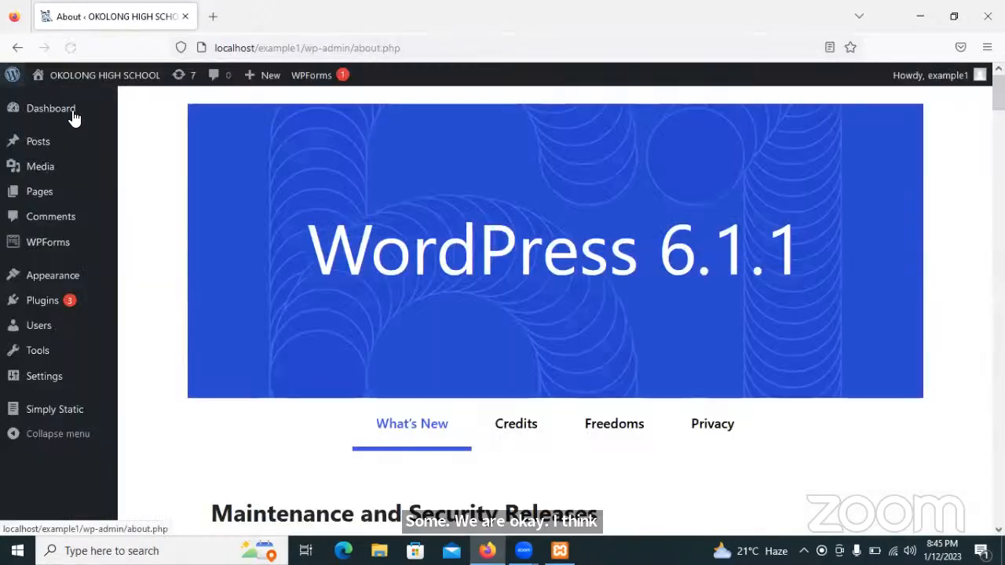
mouse_move(100, 204)
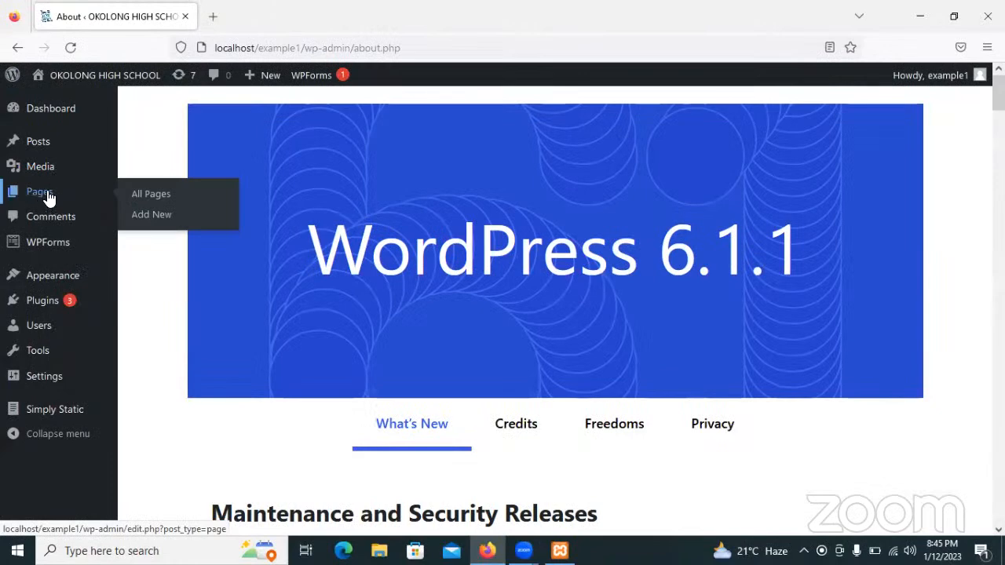
click(155, 197)
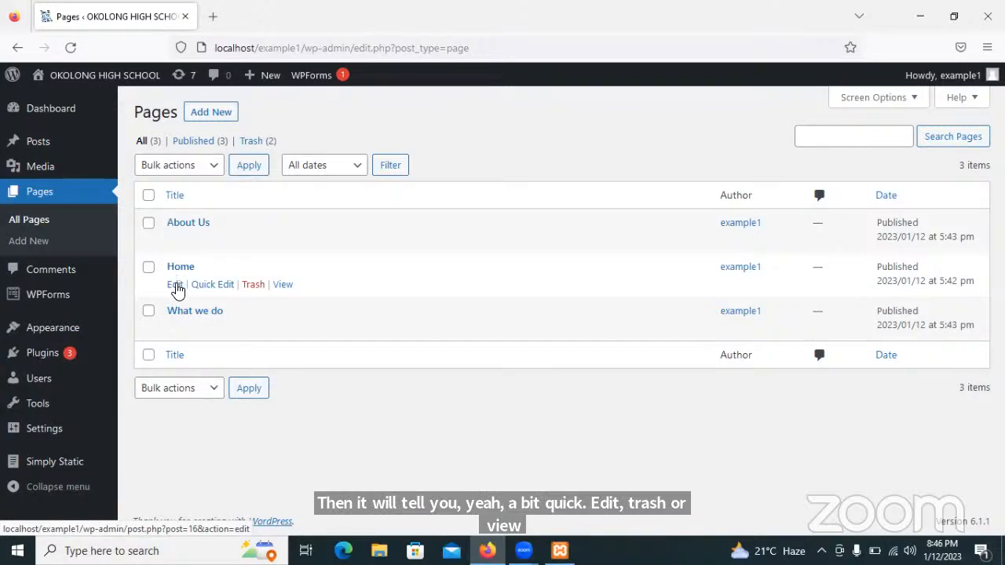
Edit the Home page and bring up the block choices in its empty body.
click(176, 286)
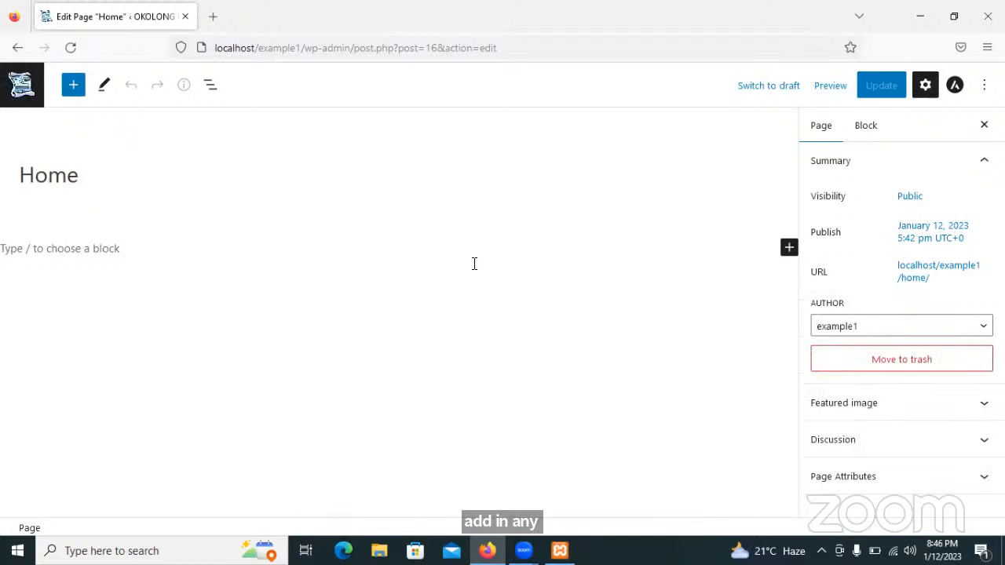
click(45, 249)
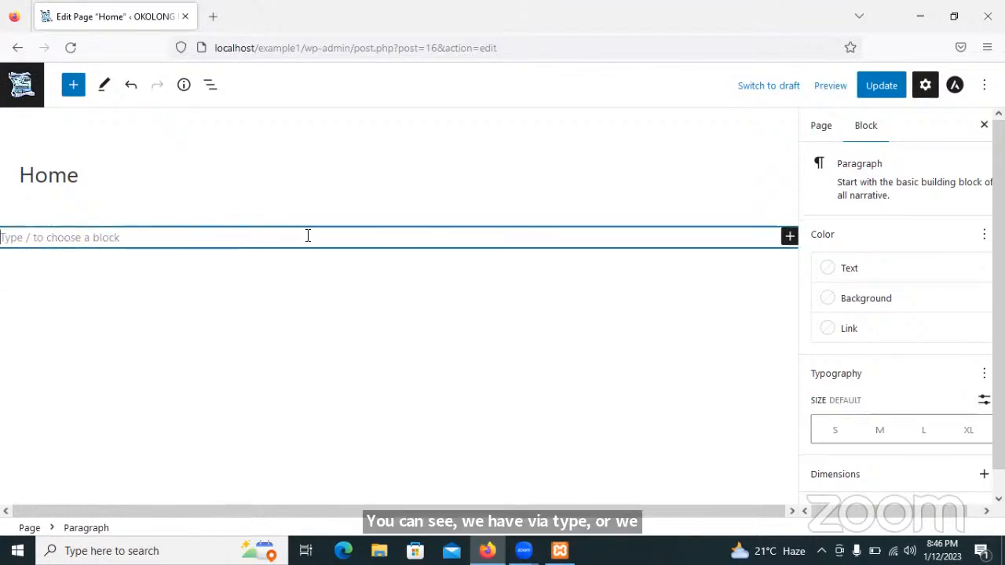
click(788, 237)
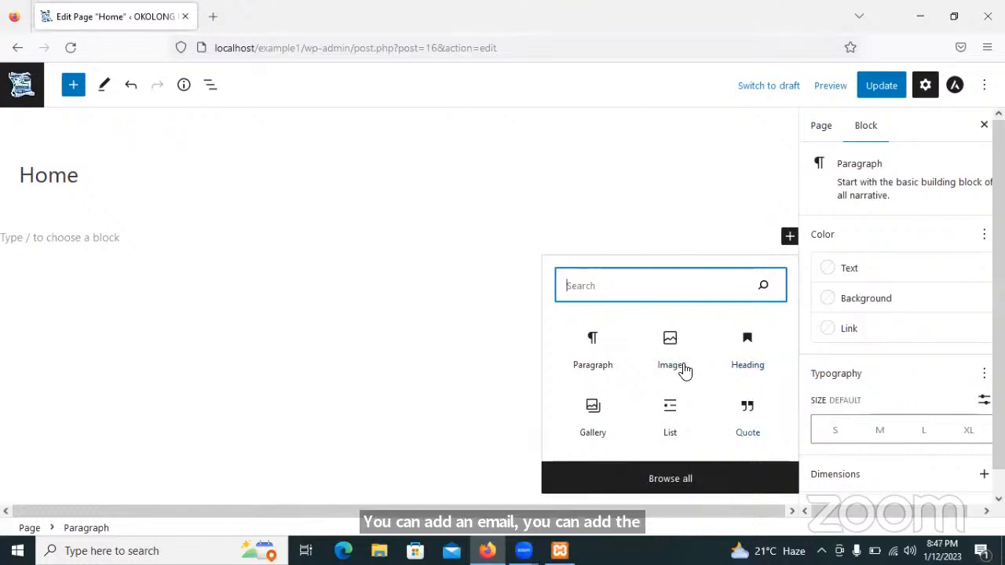
Insert a Heading block below the Home title from the full block library.
click(670, 481)
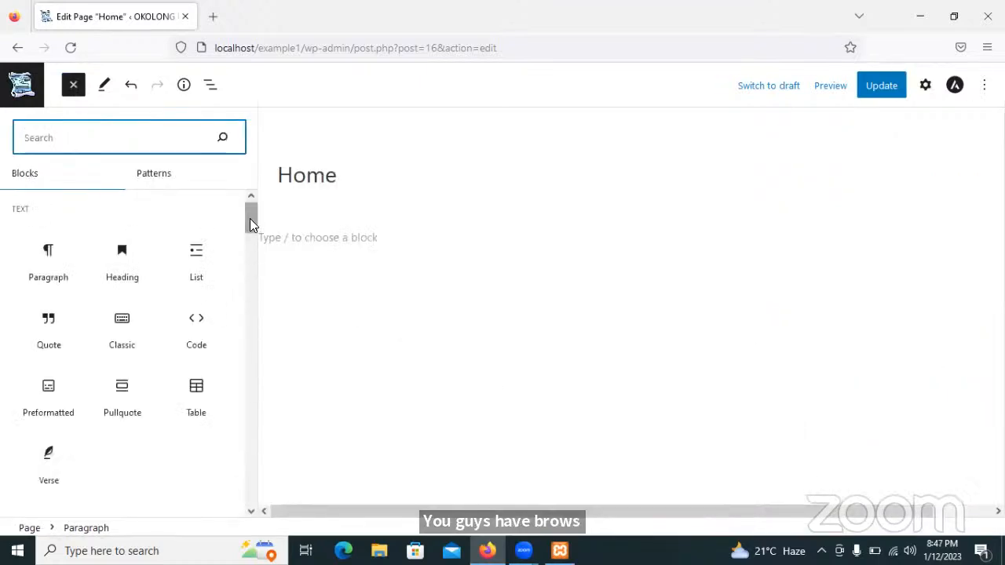
drag(250, 217, 142, 198)
click(27, 138)
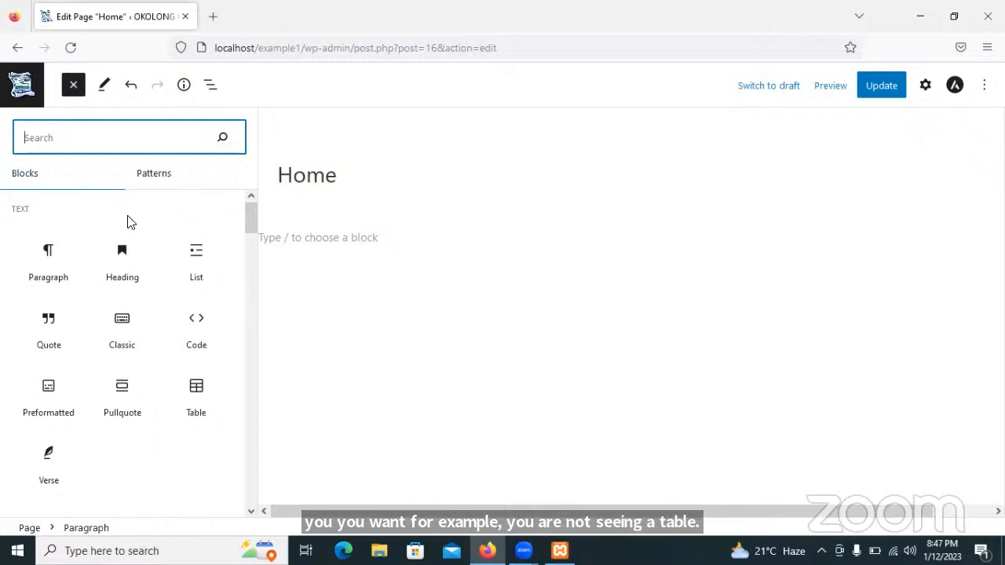
mouse_move(35, 223)
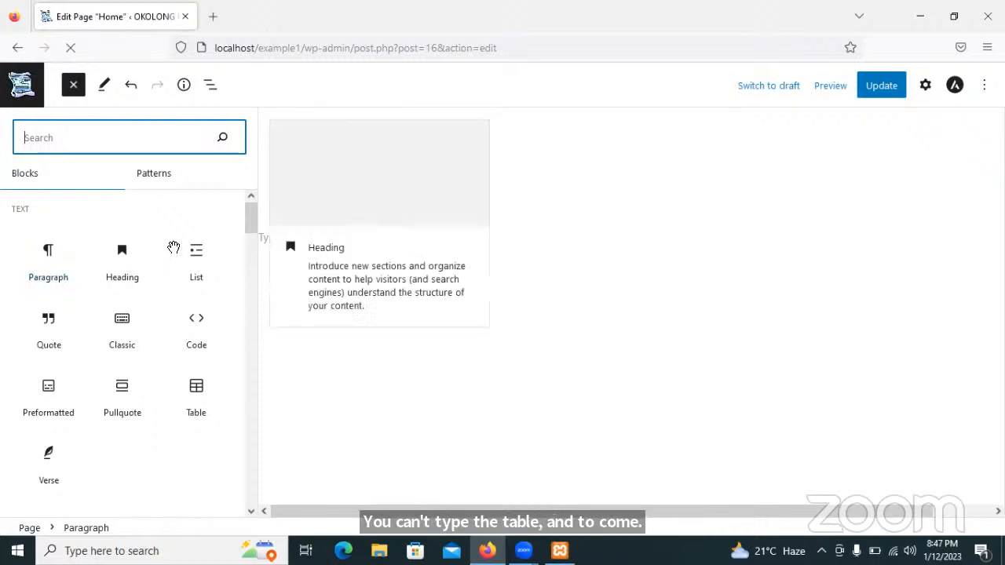
mouse_move(251, 220)
mouse_down()
mouse_move(250, 236)
mouse_move(249, 217)
mouse_up()
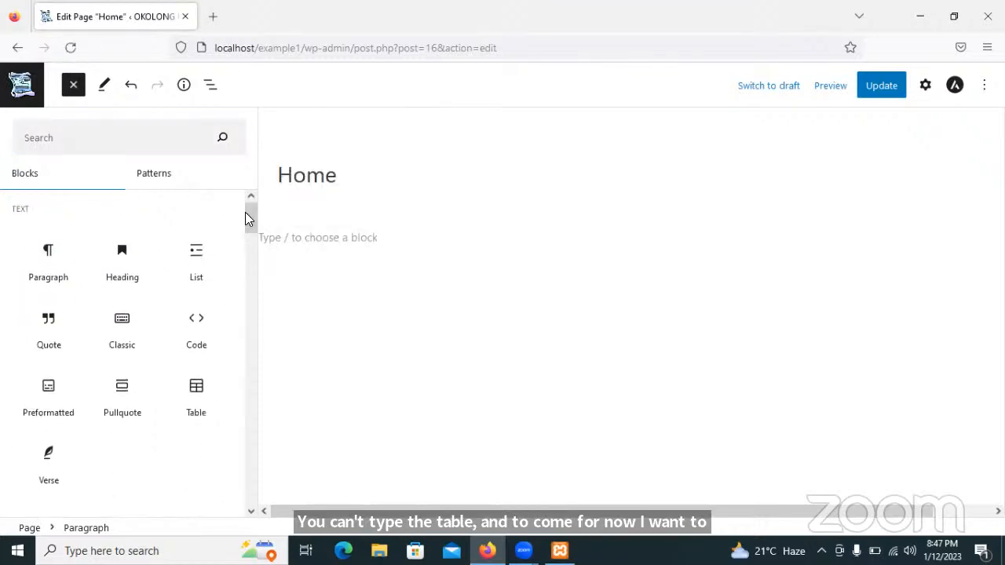
mouse_move(122, 251)
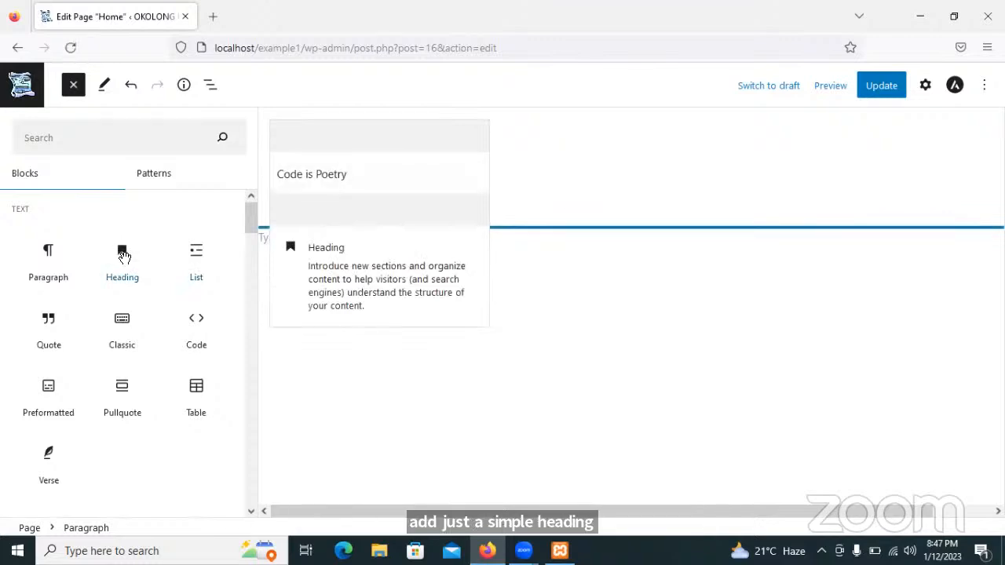
click(122, 256)
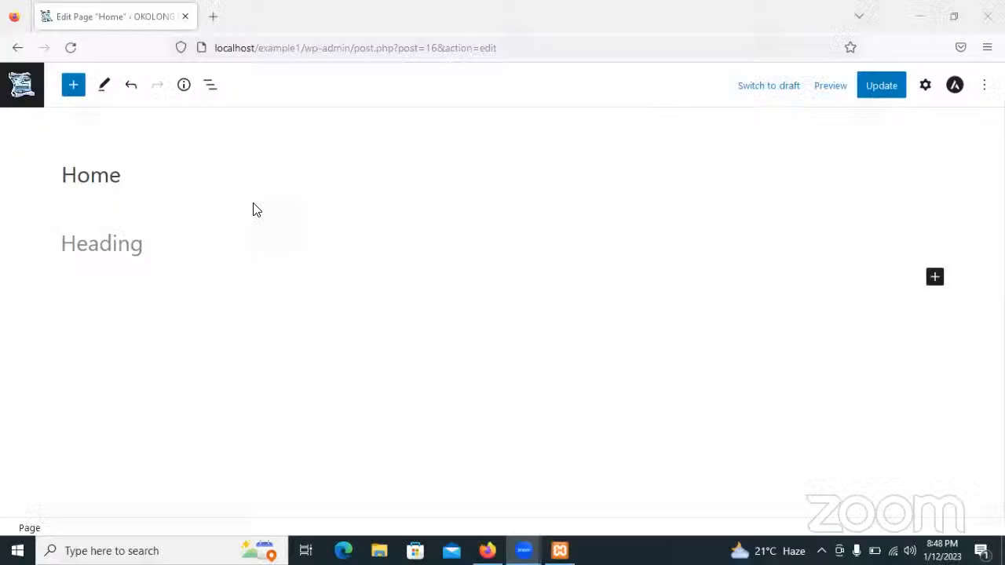
click(556, 285)
click(152, 244)
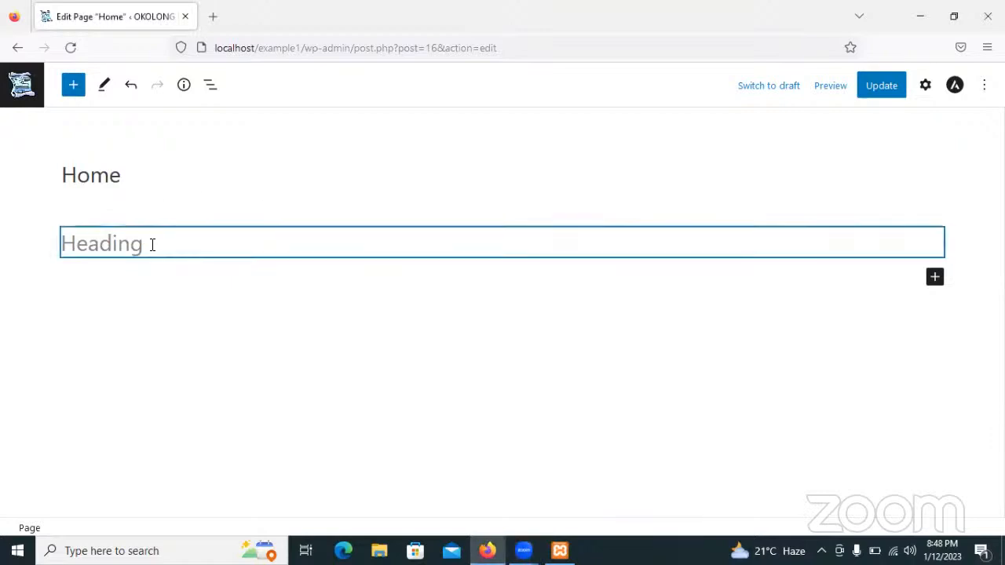
click(152, 244)
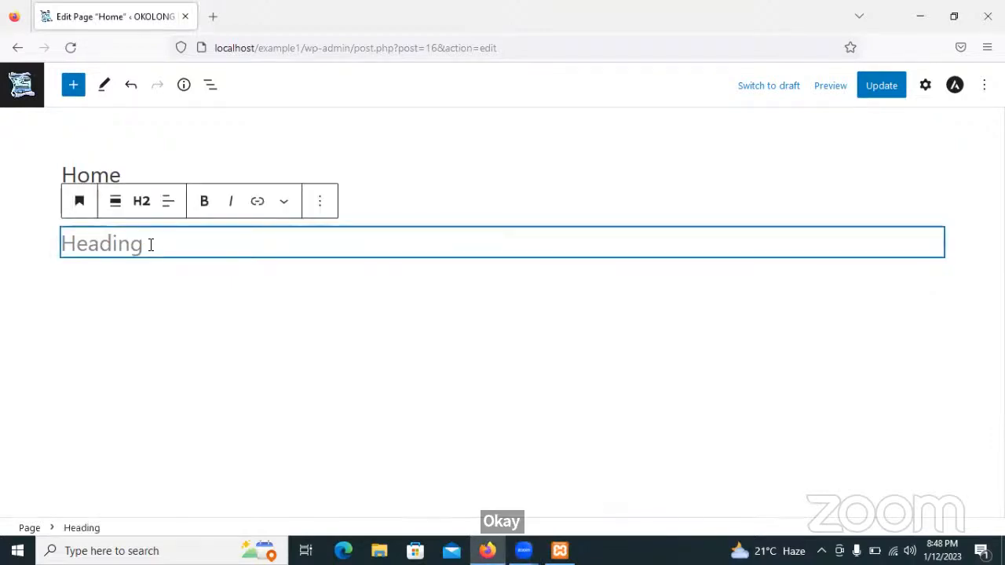
click(142, 202)
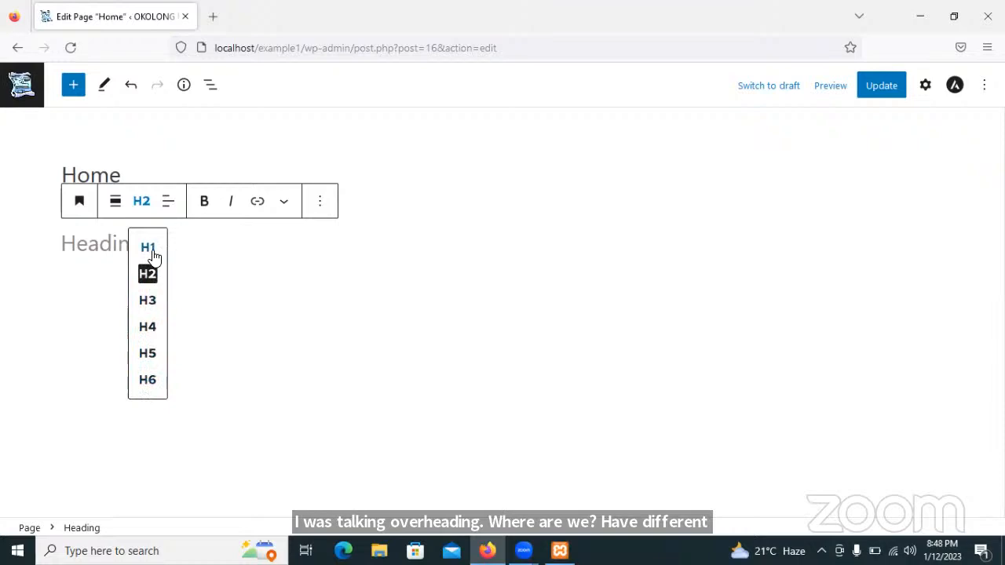
click(228, 255)
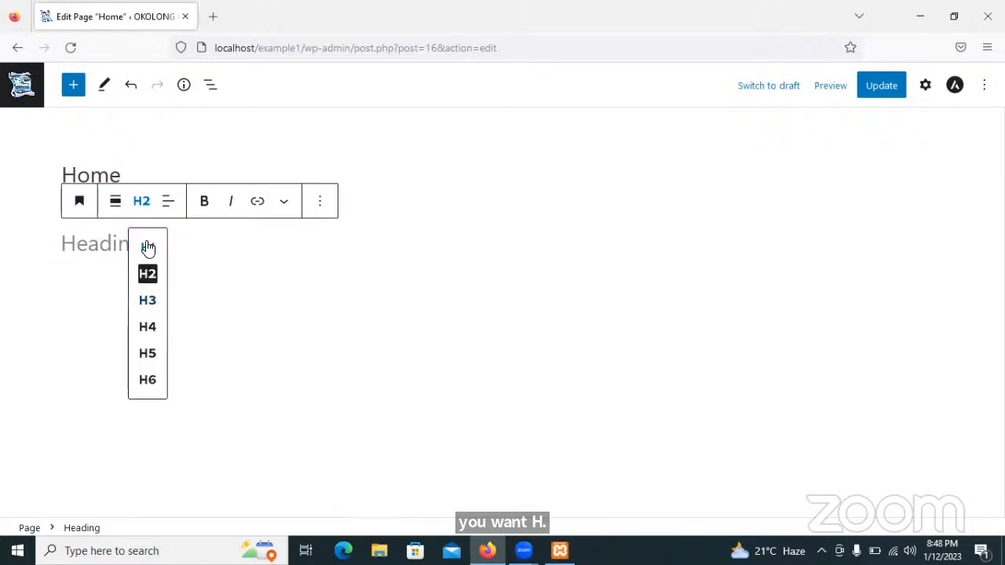
click(147, 248)
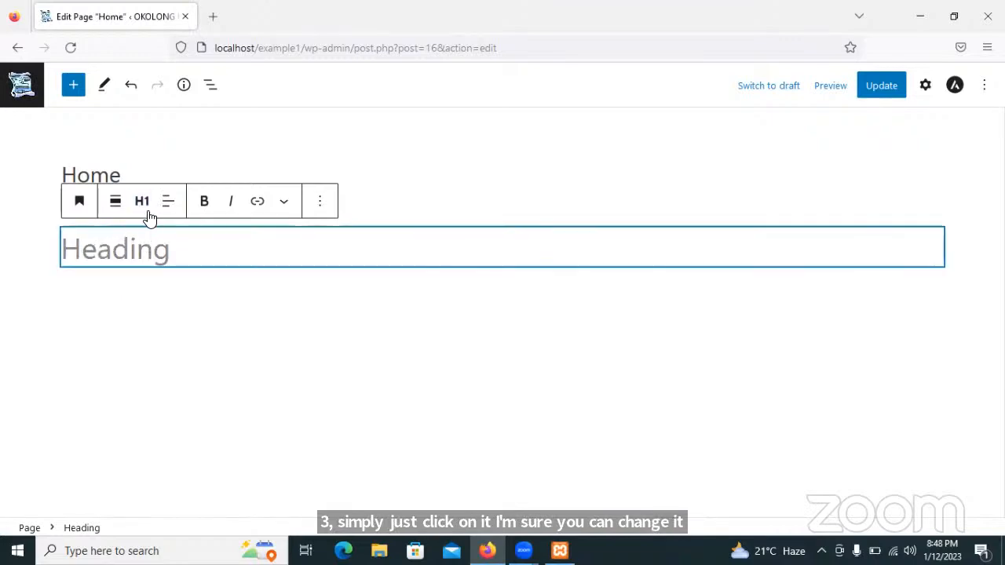
click(144, 215)
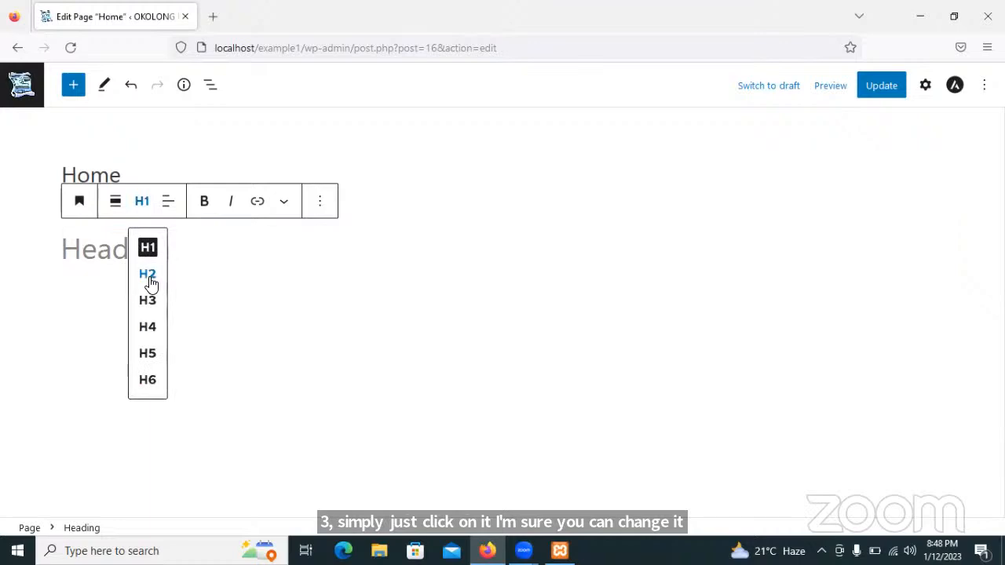
click(147, 269)
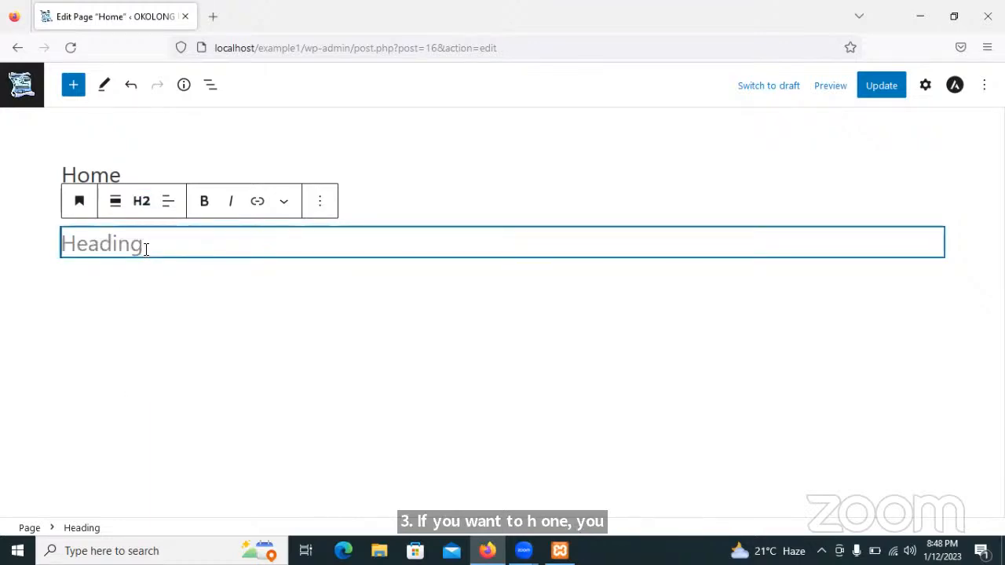
Write the heading 'Welcome to our Home page', fixing a typo, and start a new block.
text(Wel)
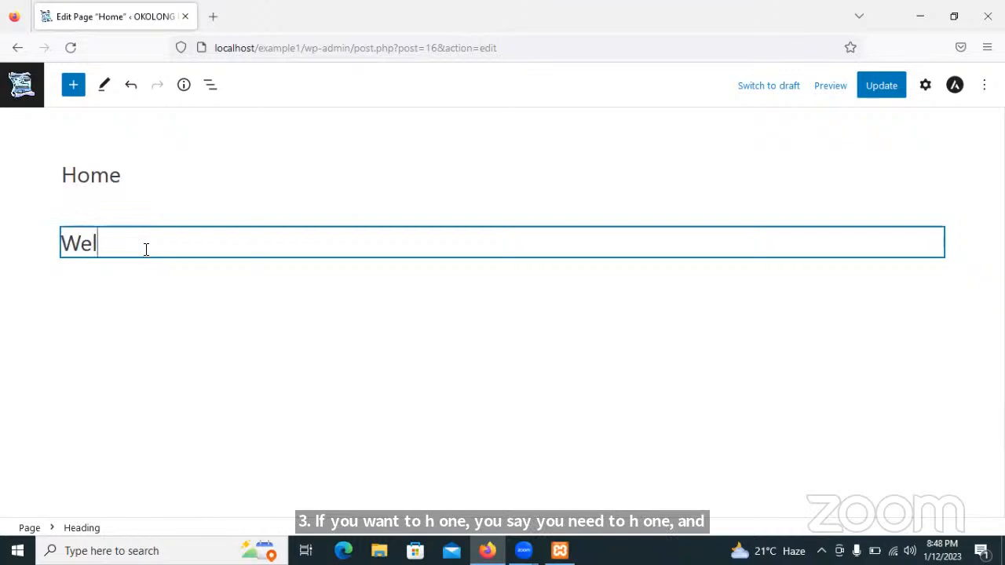
text(come to ure)
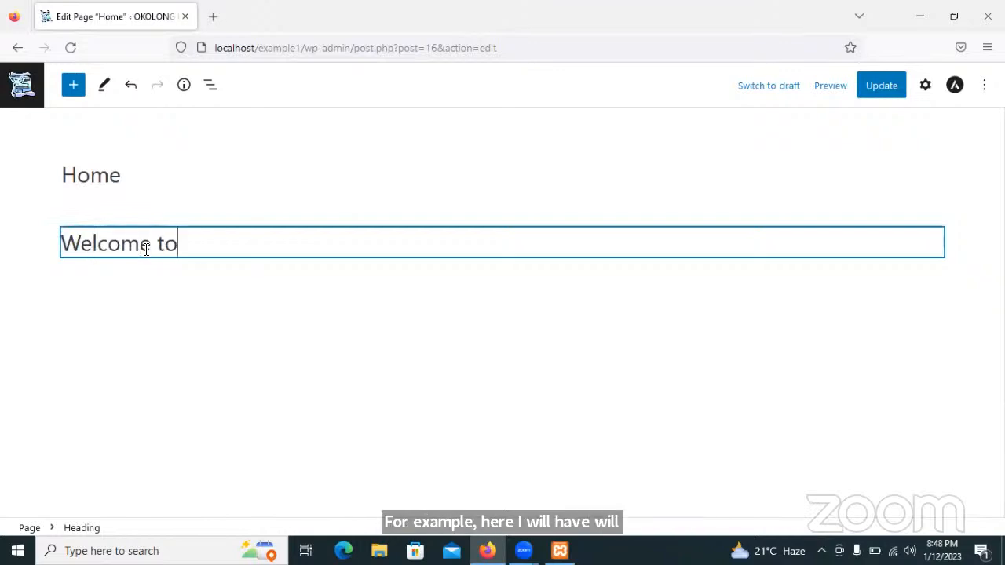
key(BackSpace)
key(BackSpace)
key(BackSpace)
key(BackSpace)
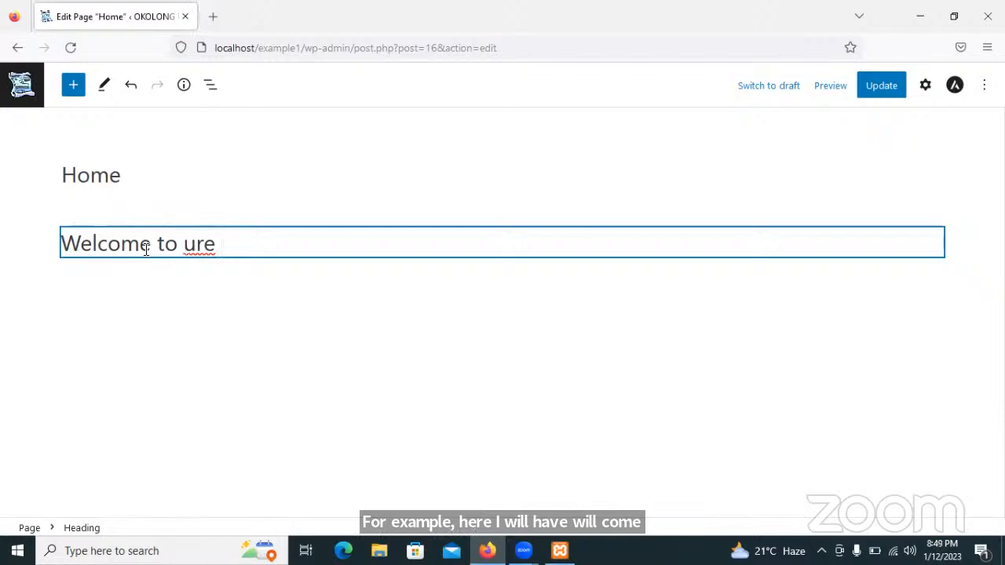
text(our)
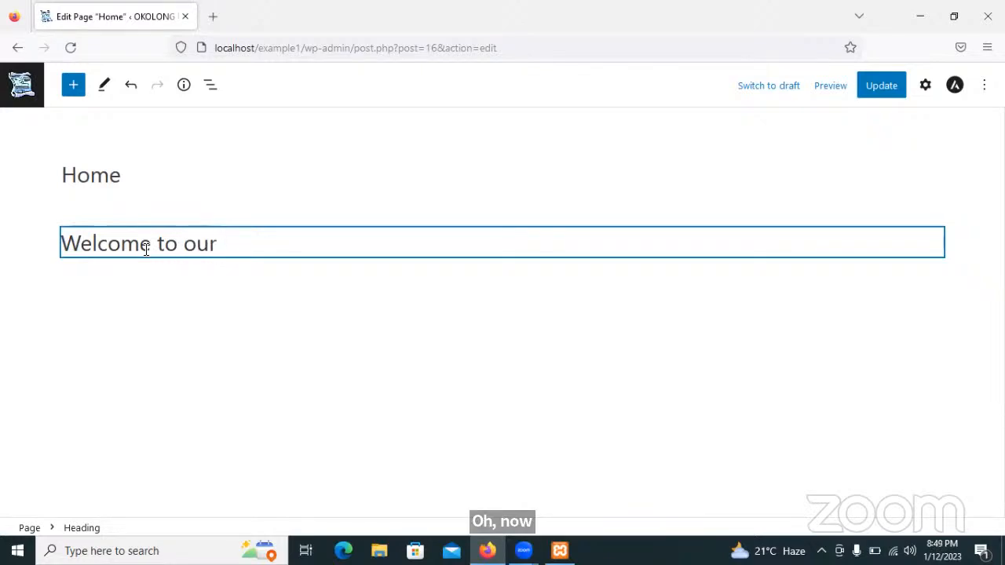
text( Home)
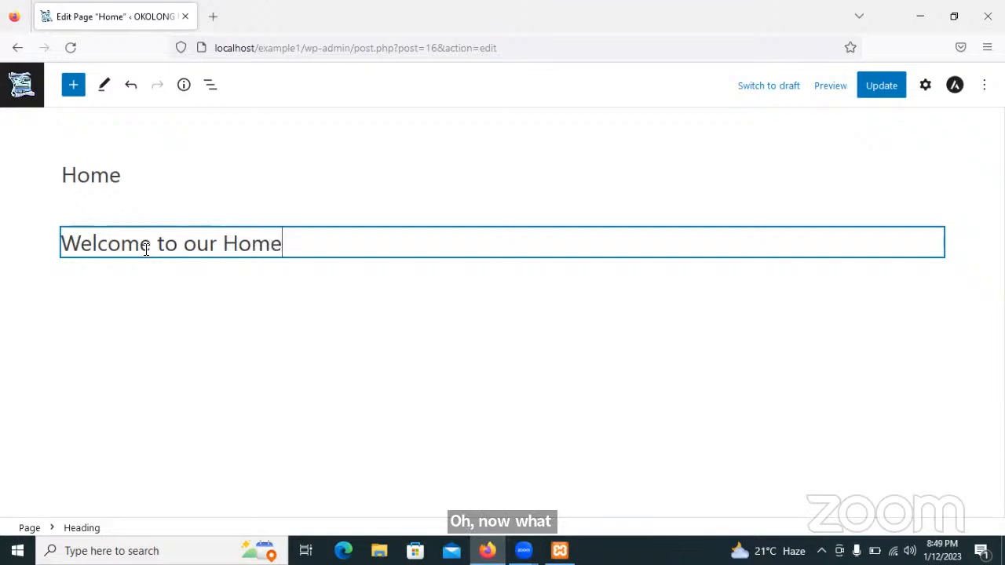
text( page)
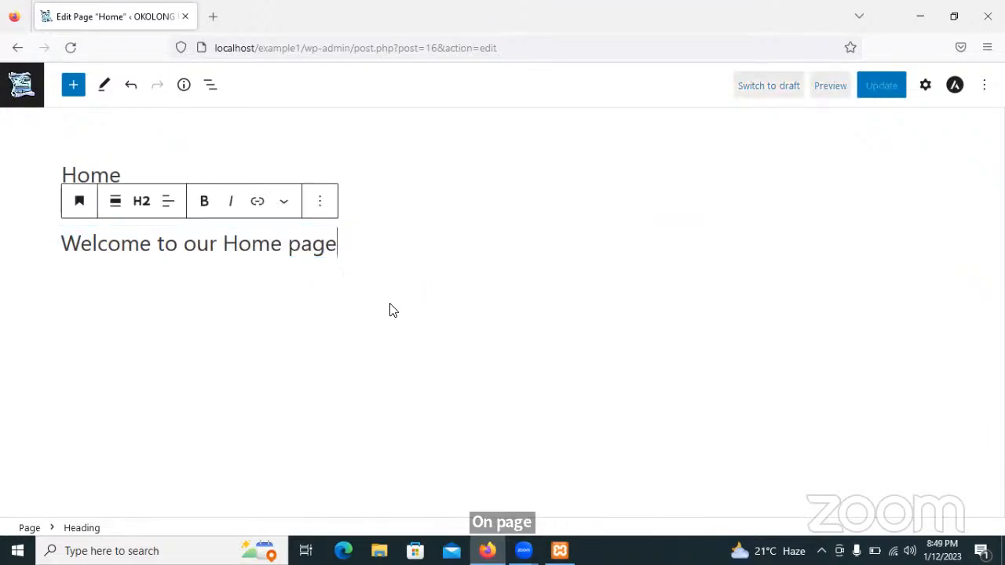
key(Return)
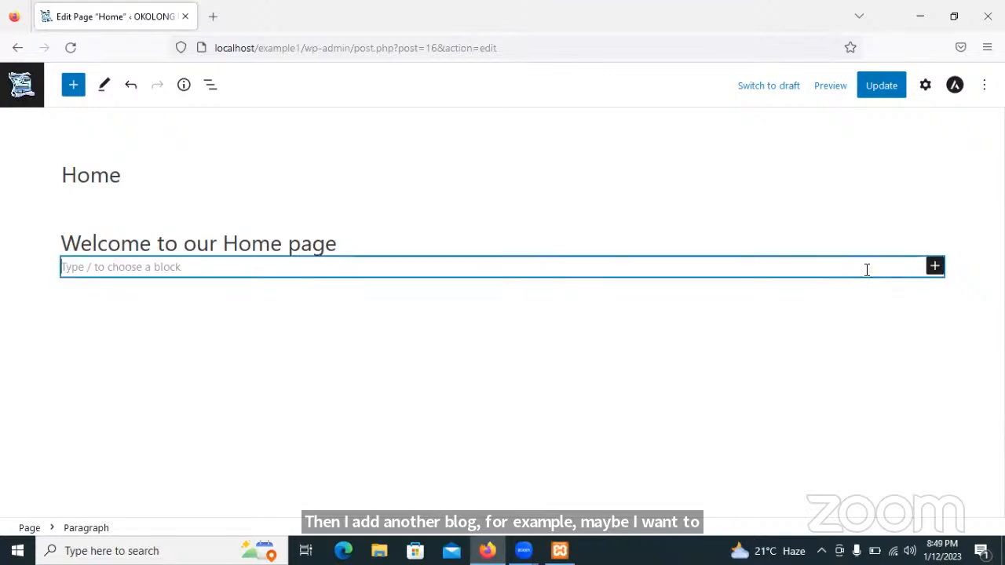
Search the block chooser for 'cover' and insert a Cover block under the heading.
click(933, 267)
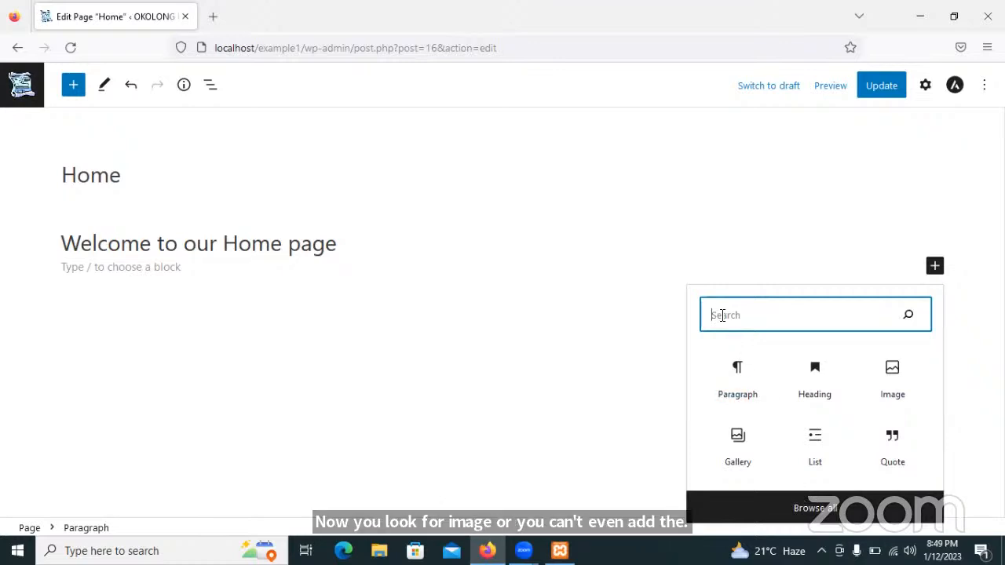
text(co)
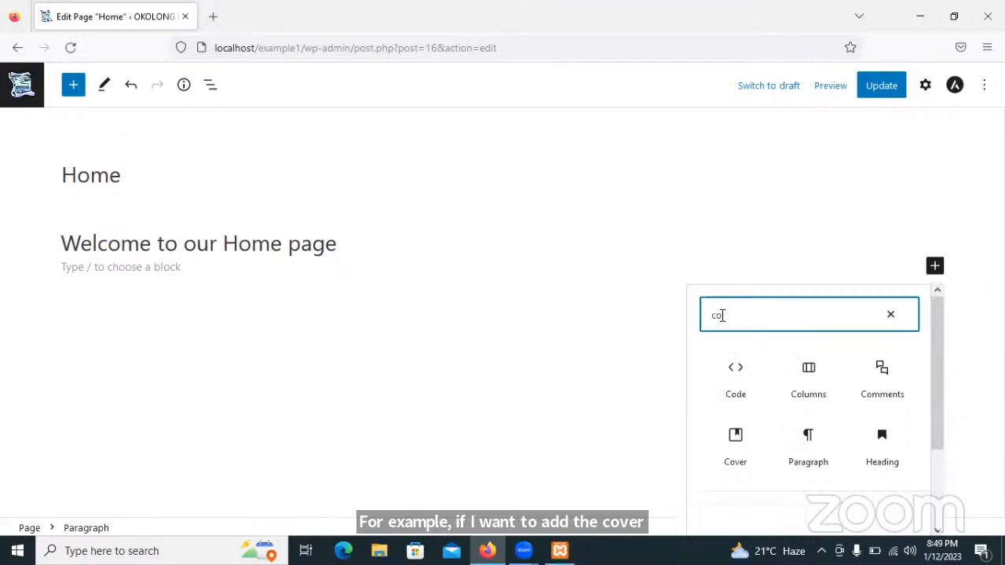
text(ver)
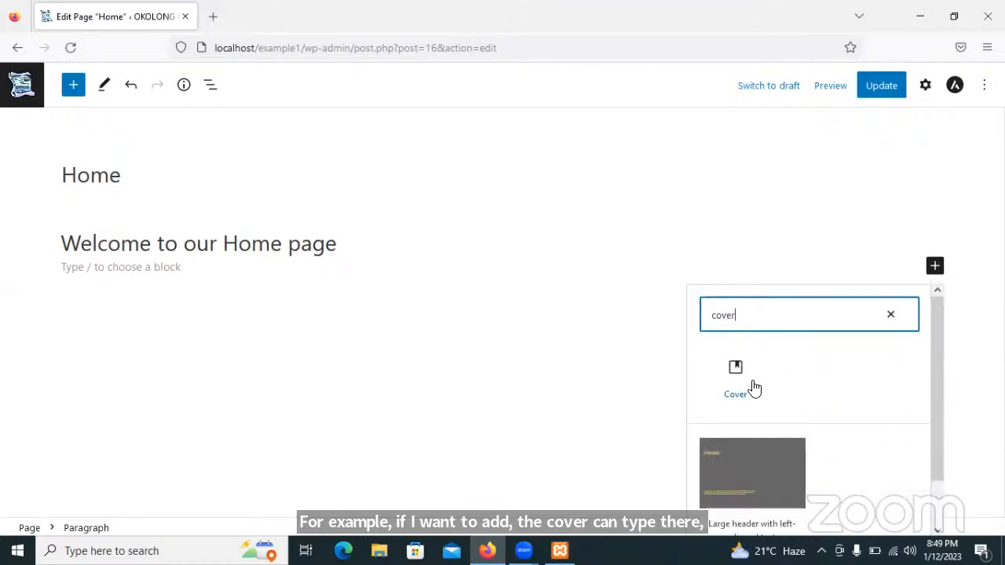
click(735, 370)
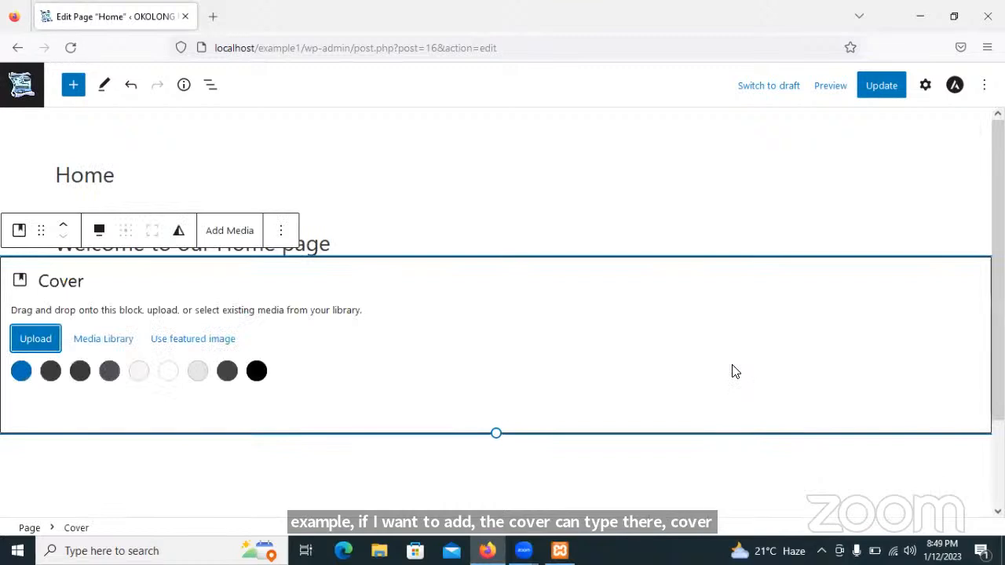
Upload house photo J0145879 from the Working images folder as the cover background.
click(33, 344)
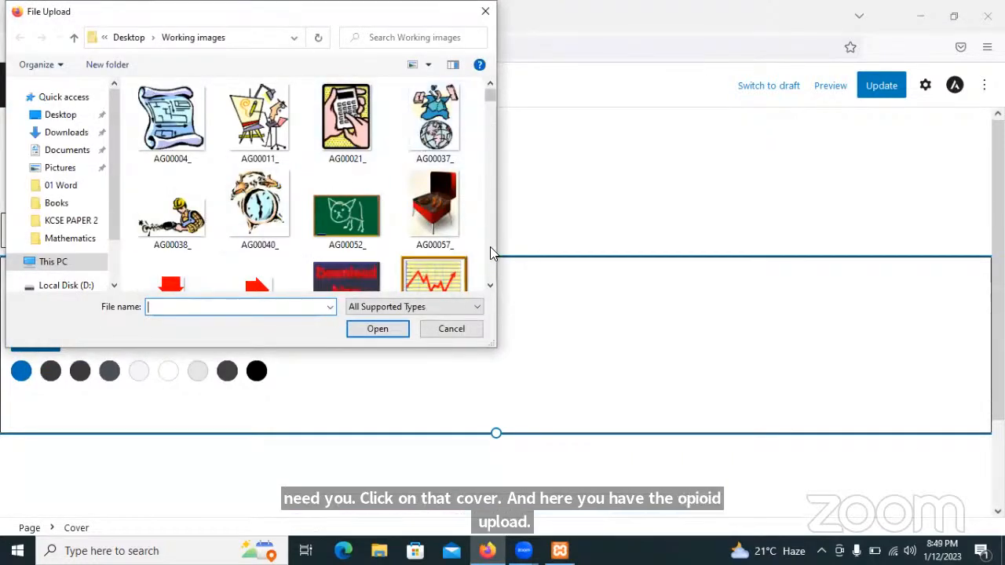
scroll(488, 279, down, 1)
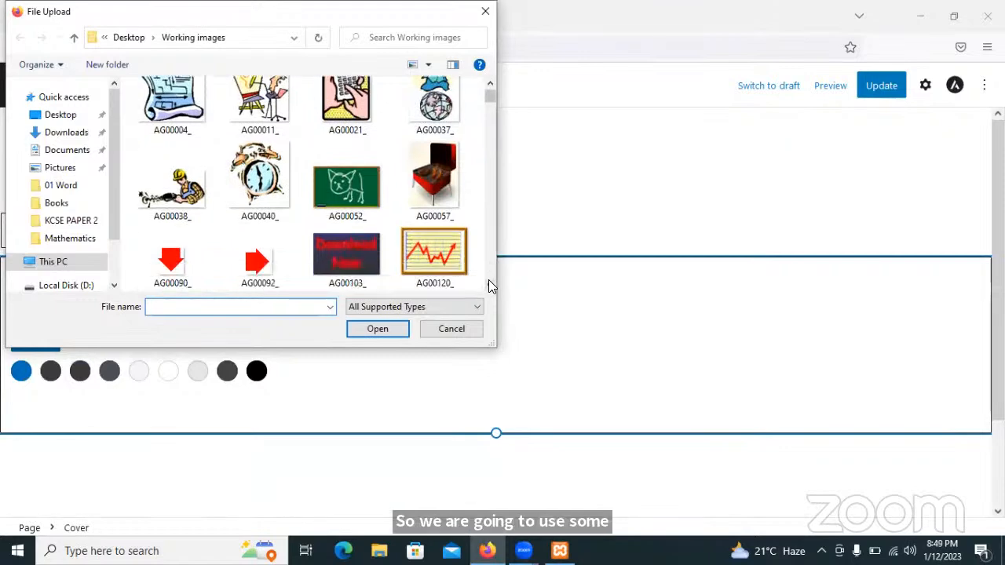
scroll(488, 279, down, 2)
scroll(488, 279, down, 5)
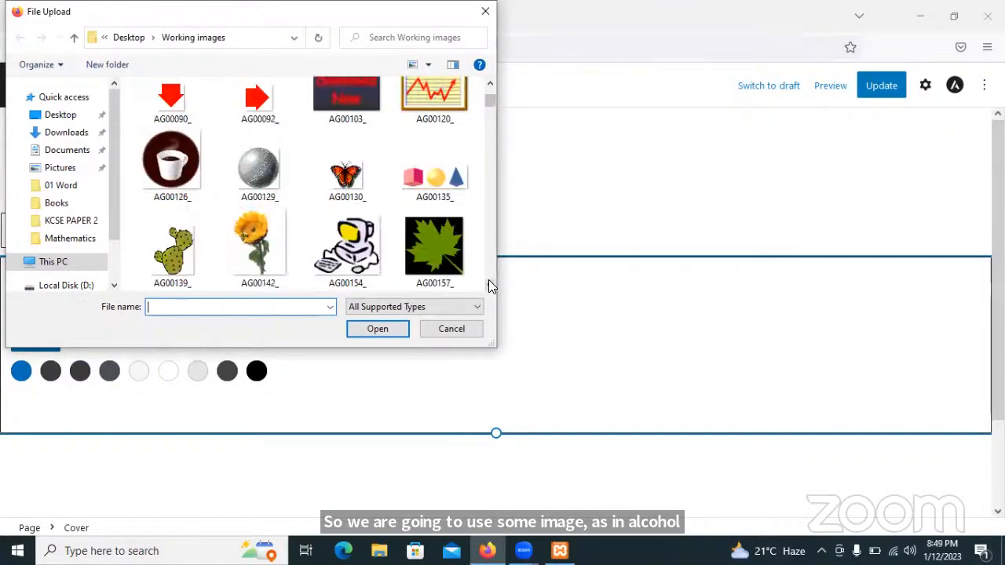
scroll(489, 286, down, 8)
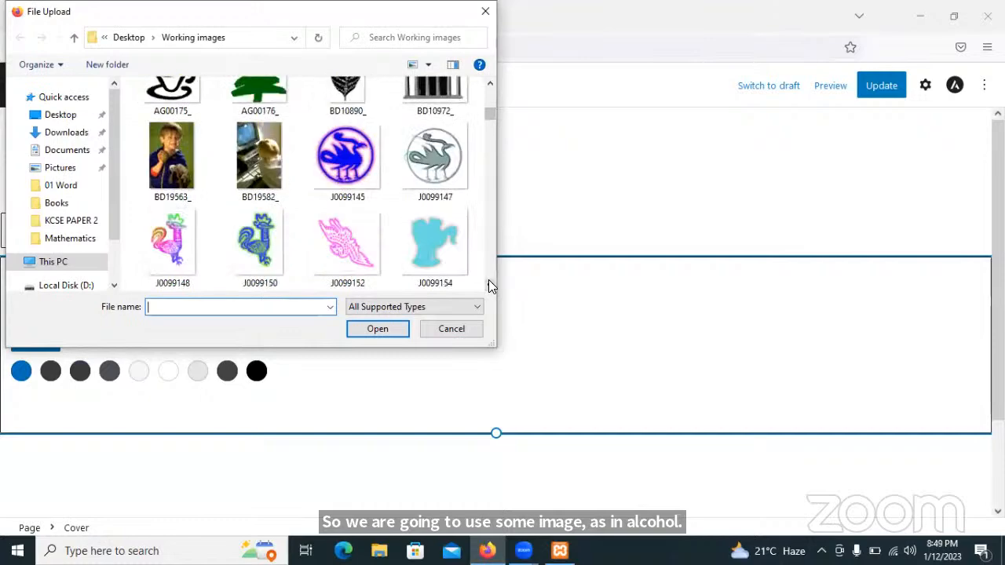
scroll(488, 283, down, 9)
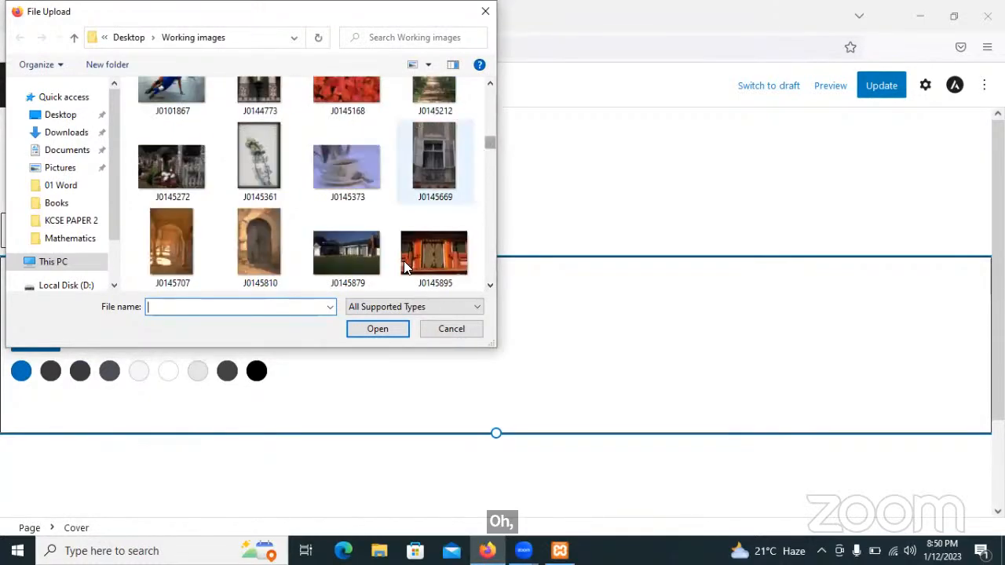
double_click(355, 243)
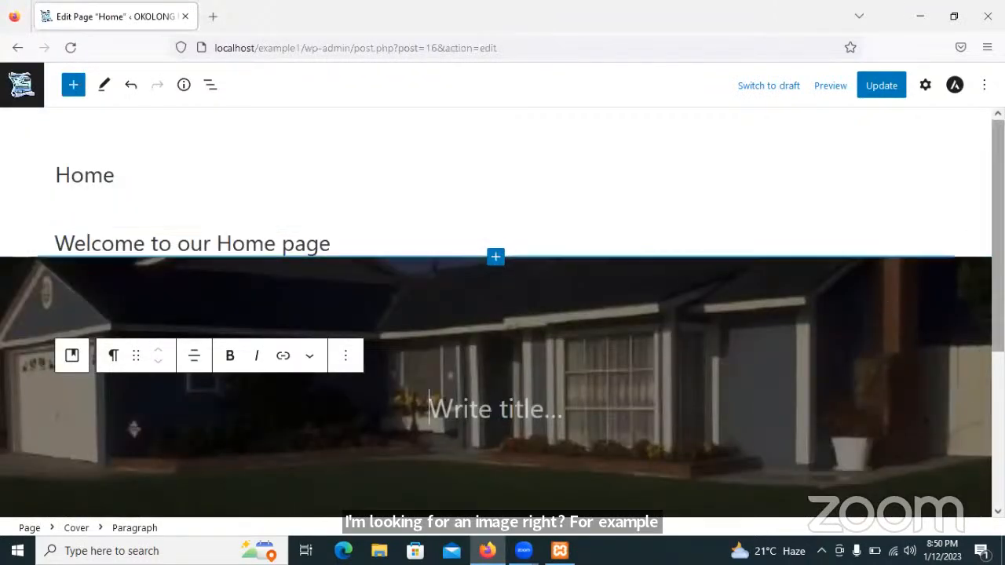
Title the house cover 'Welcome', then add a new block below the cover.
scroll(495, 255, down, 2)
scroll(495, 314, down, 1)
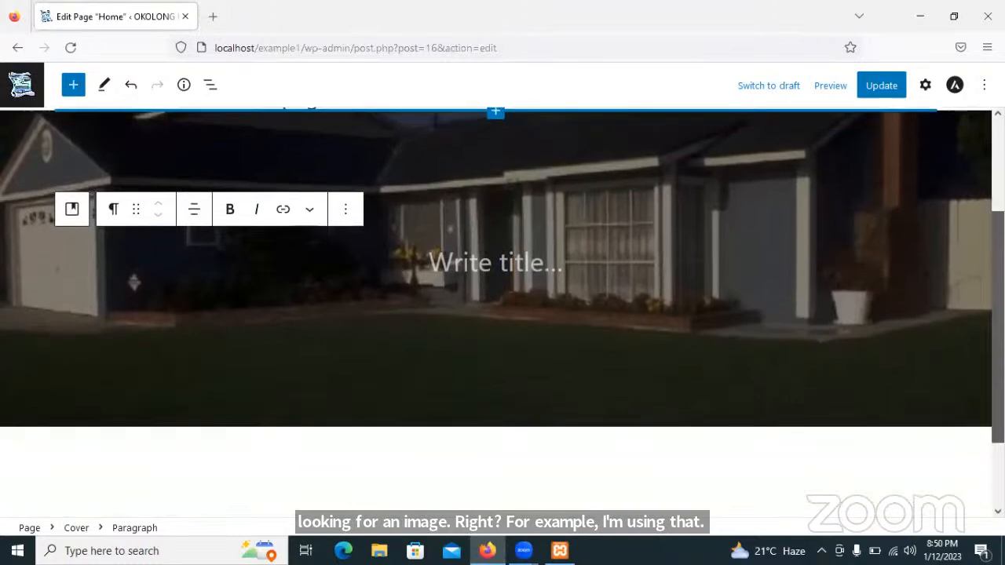
scroll(496, 314, up, 2)
scroll(787, 236, down, 1)
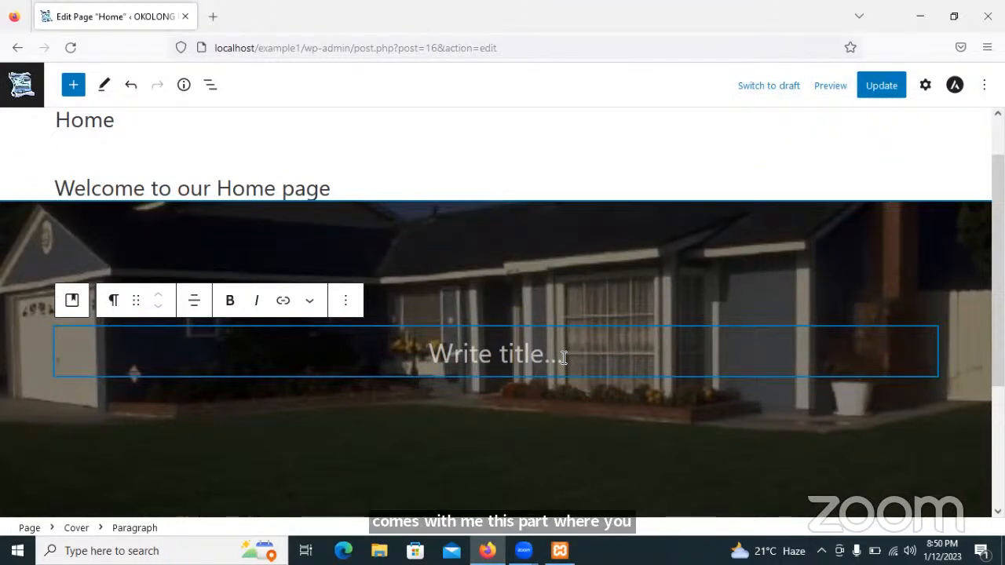
text(W)
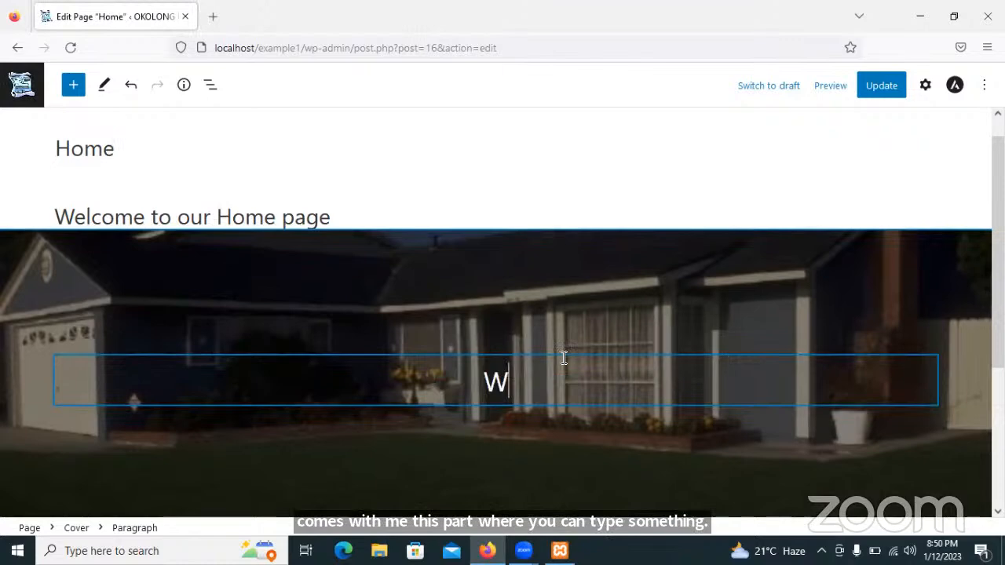
text(elc)
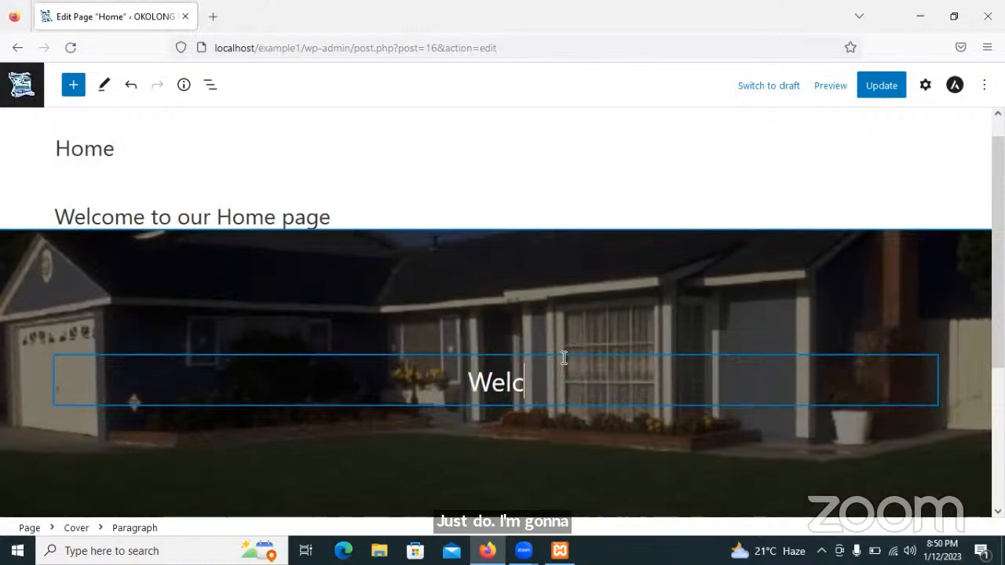
text(ome)
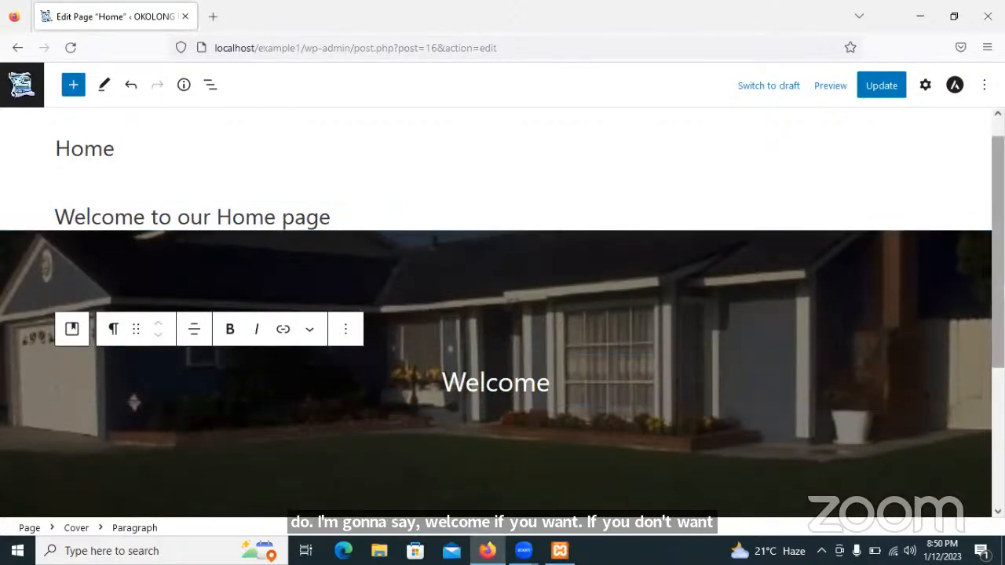
scroll(950, 339, down, 4)
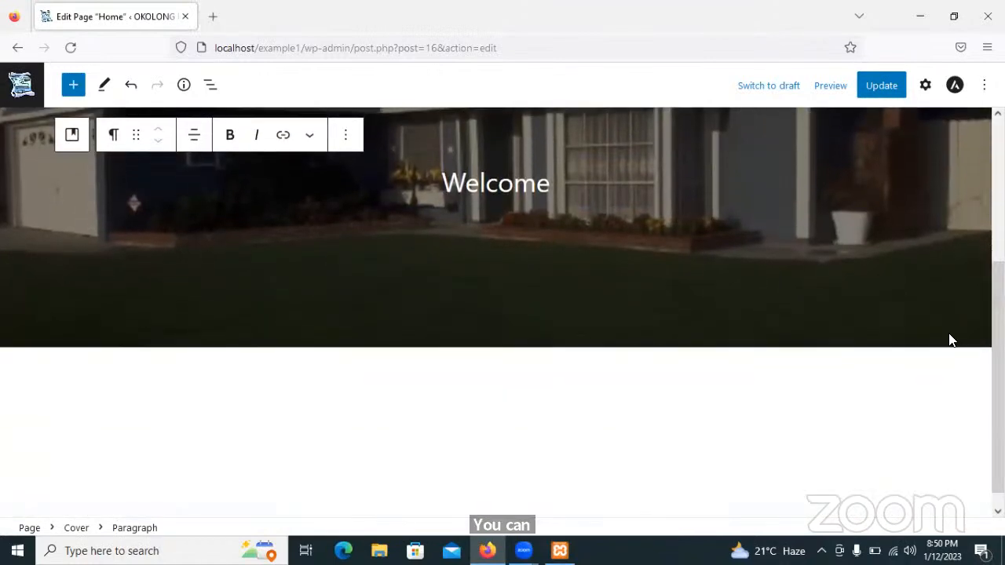
click(177, 385)
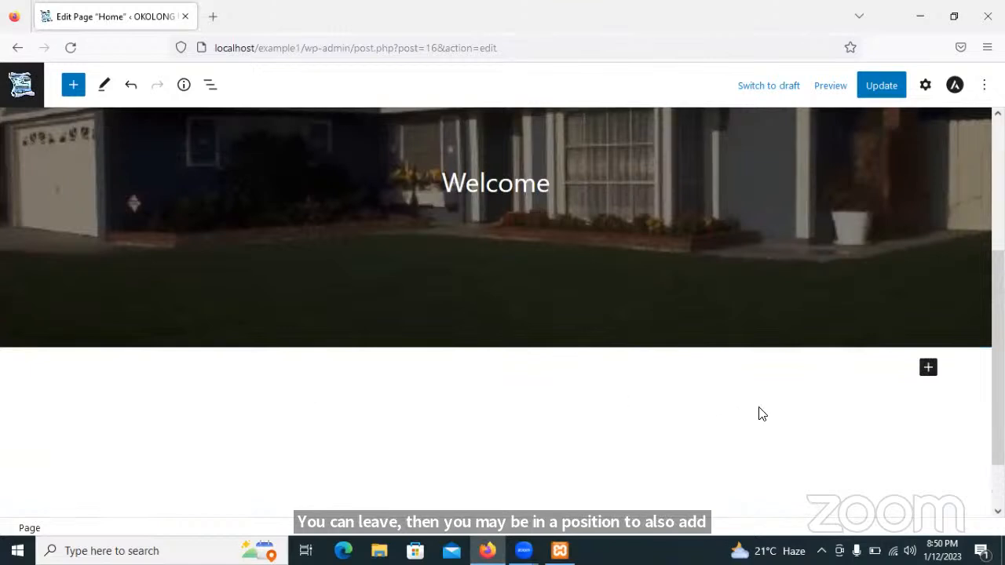
click(928, 369)
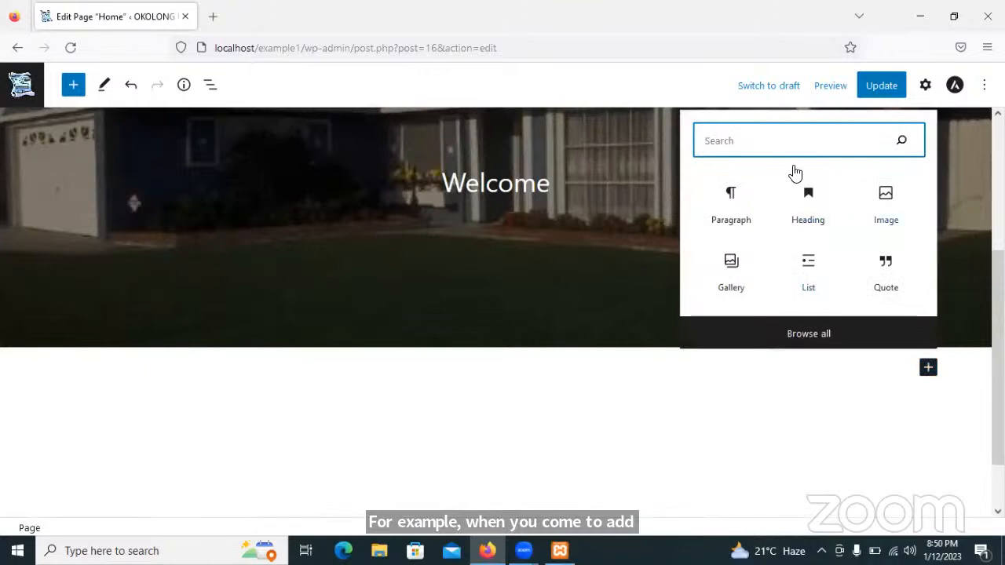
Insert a Columns block below the cover using the 50/50 two-column equal split.
click(801, 333)
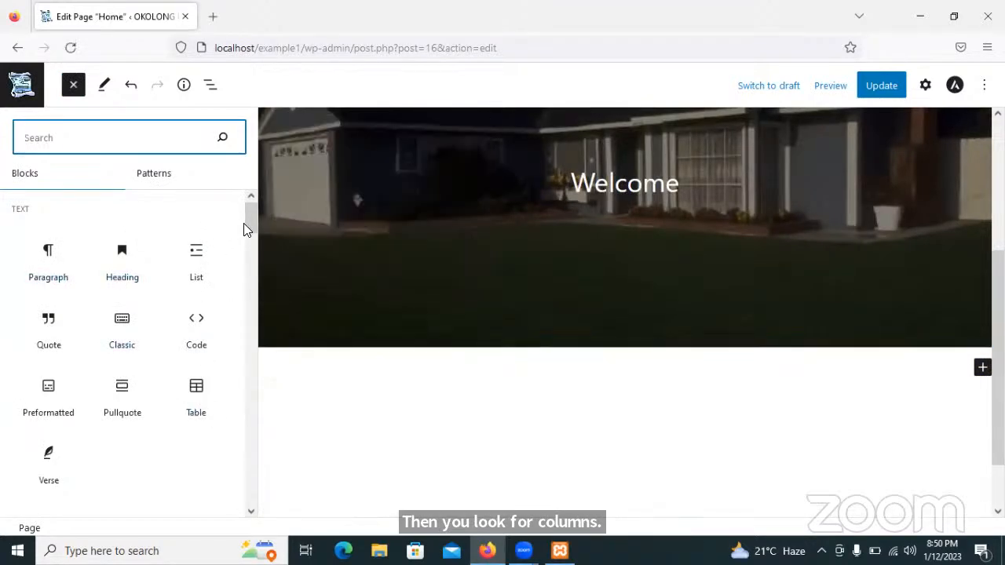
drag(245, 225, 259, 292)
mouse_move(122, 239)
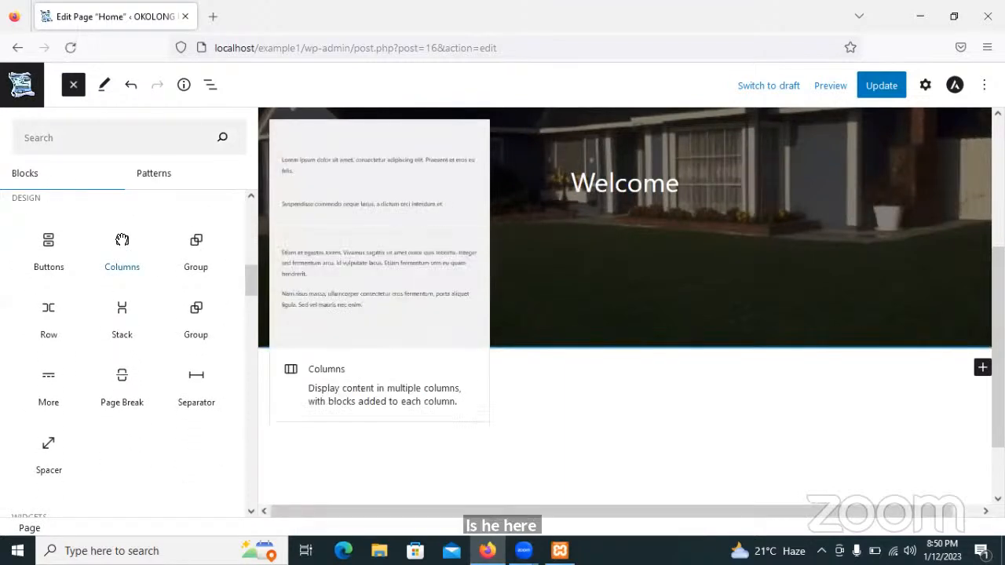
click(122, 239)
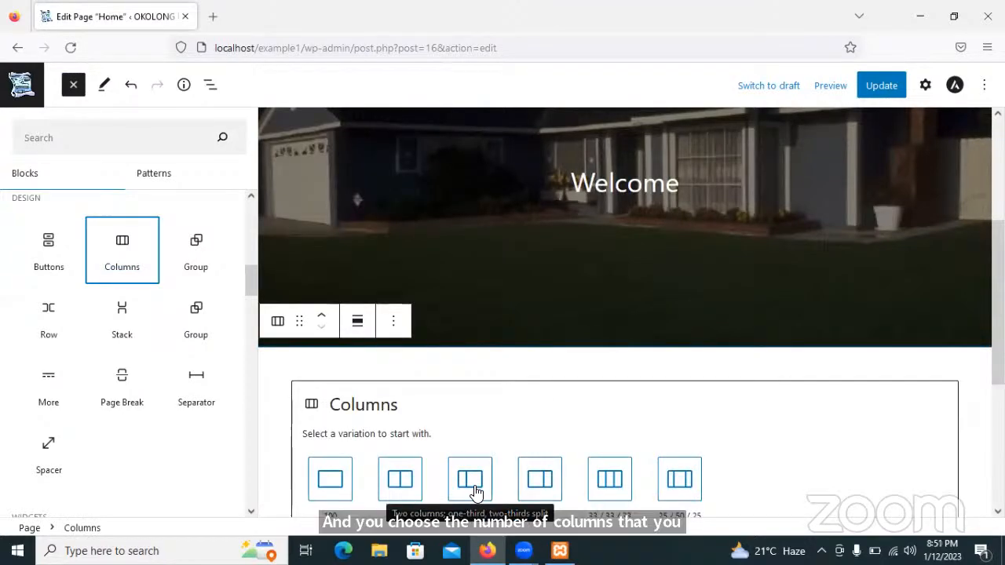
click(326, 508)
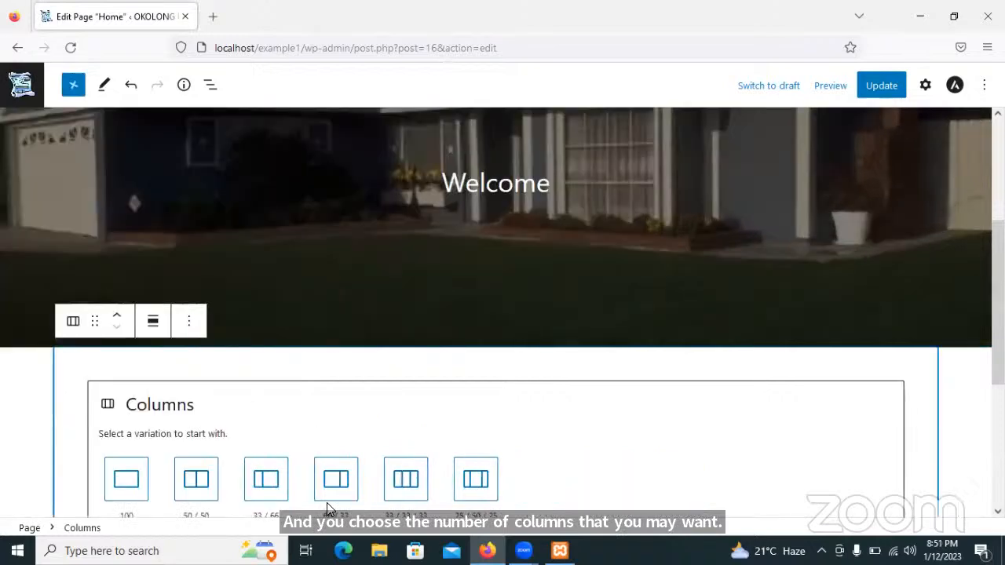
click(198, 482)
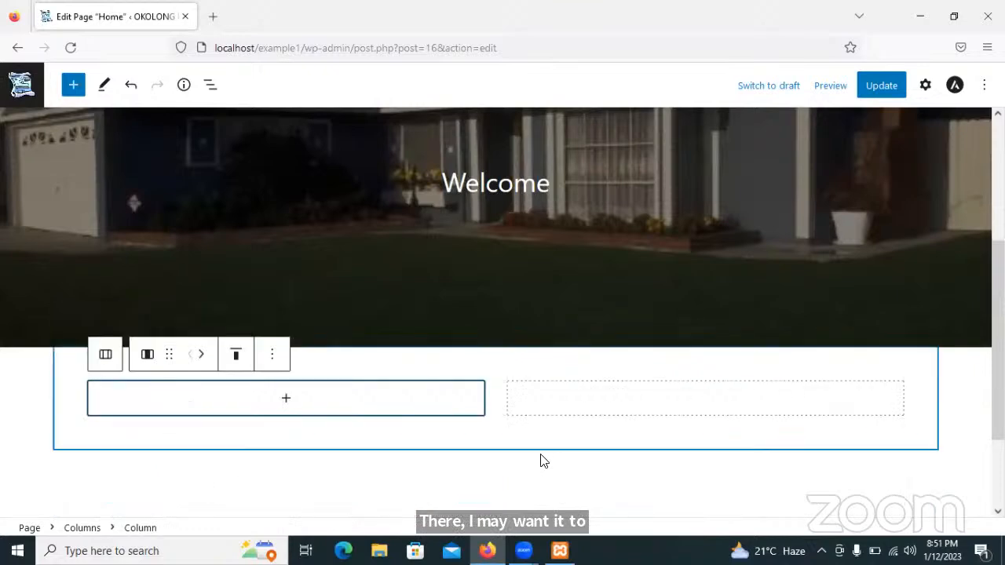
Add a 'Vision' heading to the left column with an empty paragraph below it.
click(288, 404)
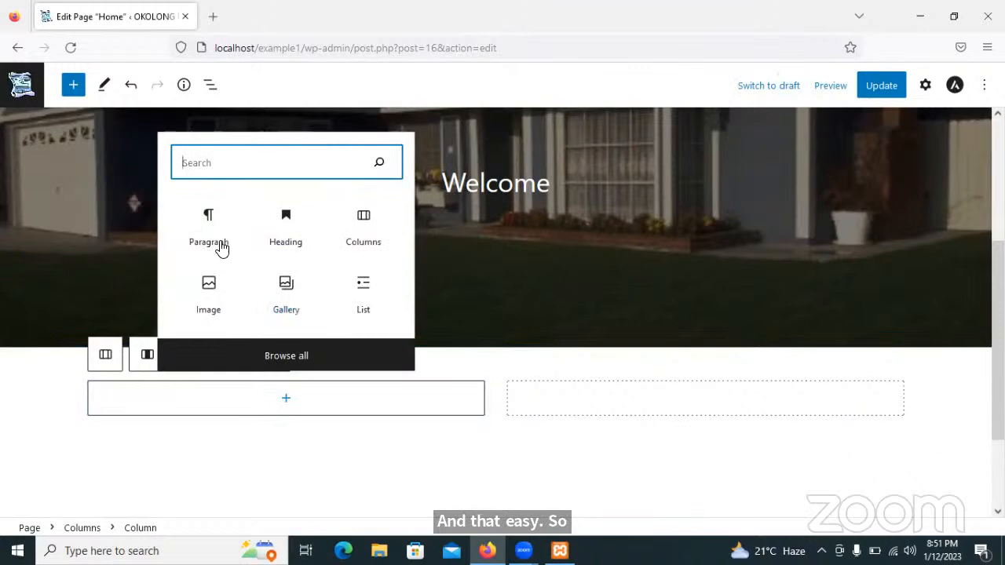
click(286, 224)
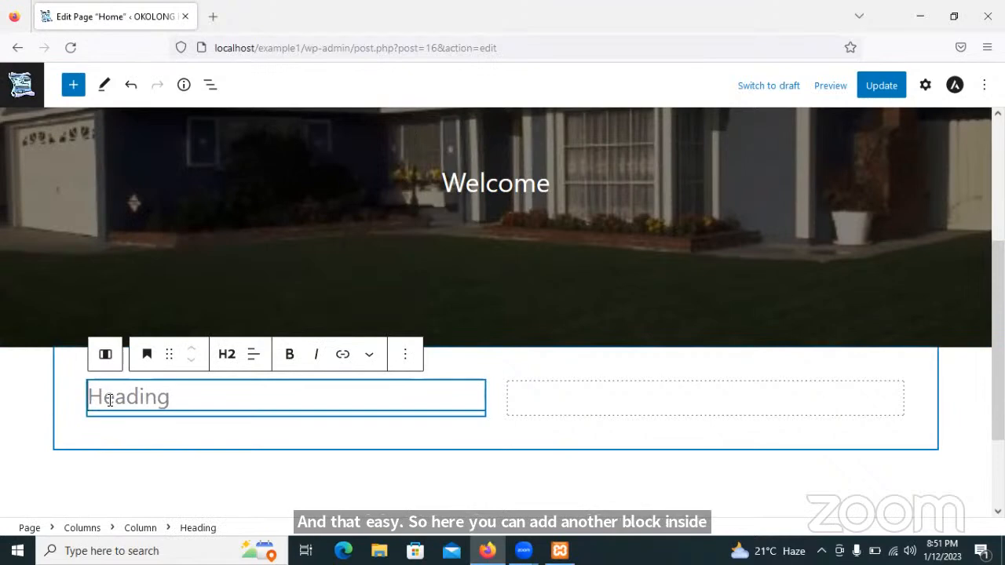
text(Vi)
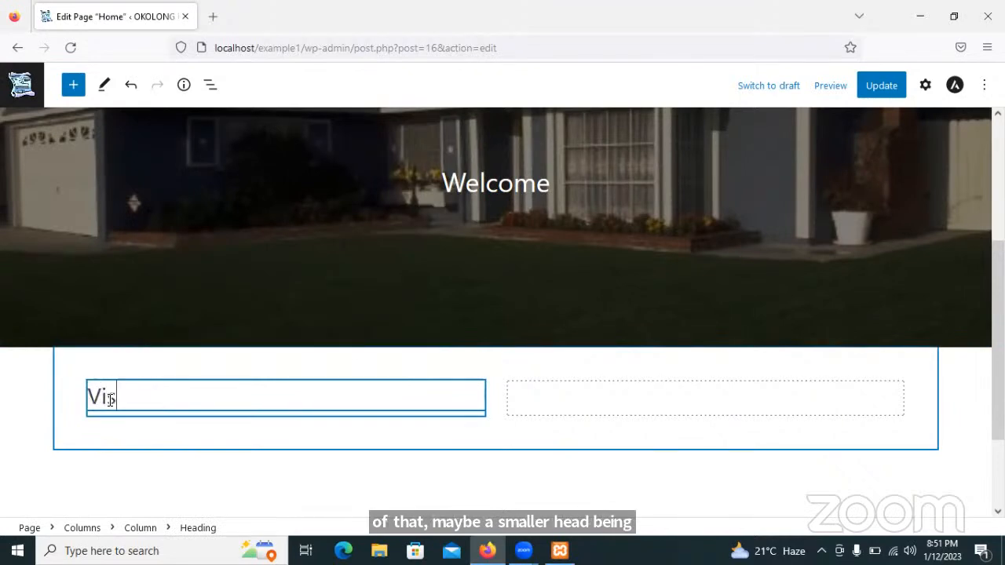
text(sion)
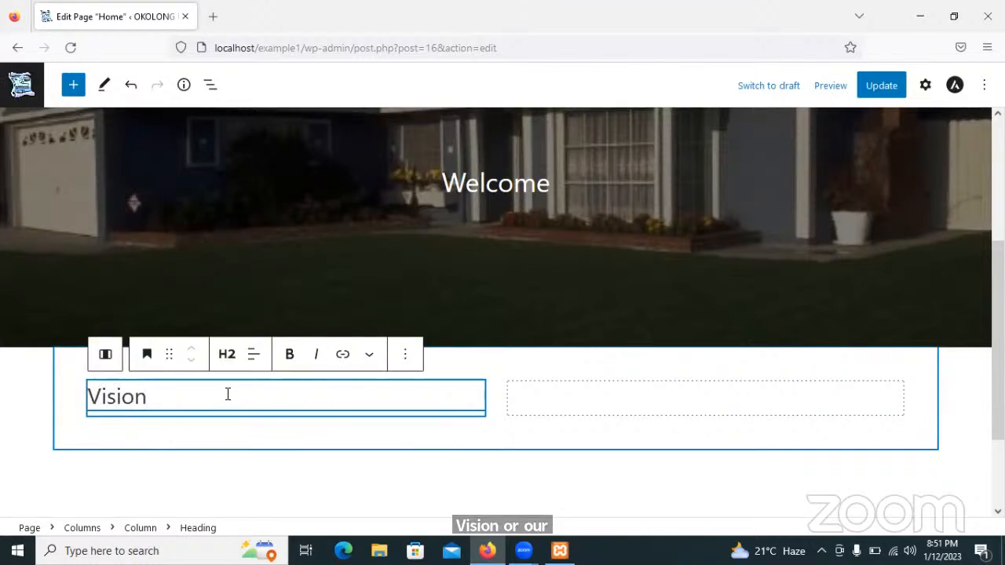
key(Return)
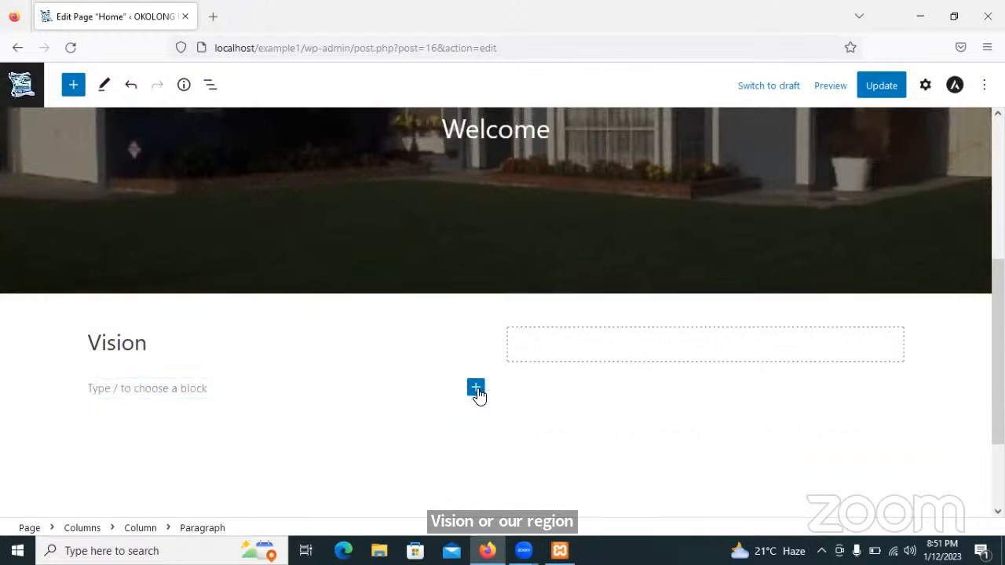
Add a 'Mision' heading to the right column with an empty paragraph below it.
click(540, 348)
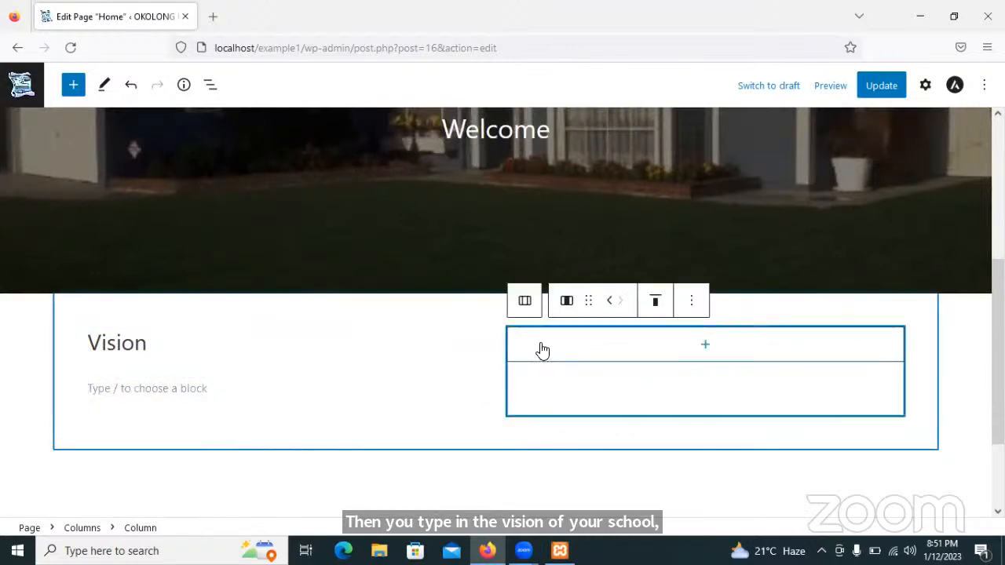
click(708, 349)
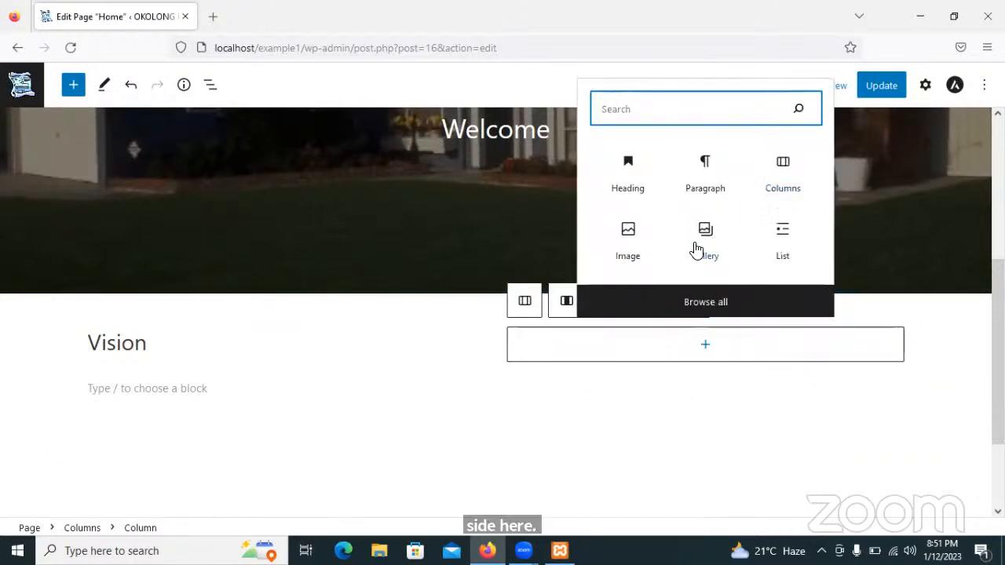
click(630, 166)
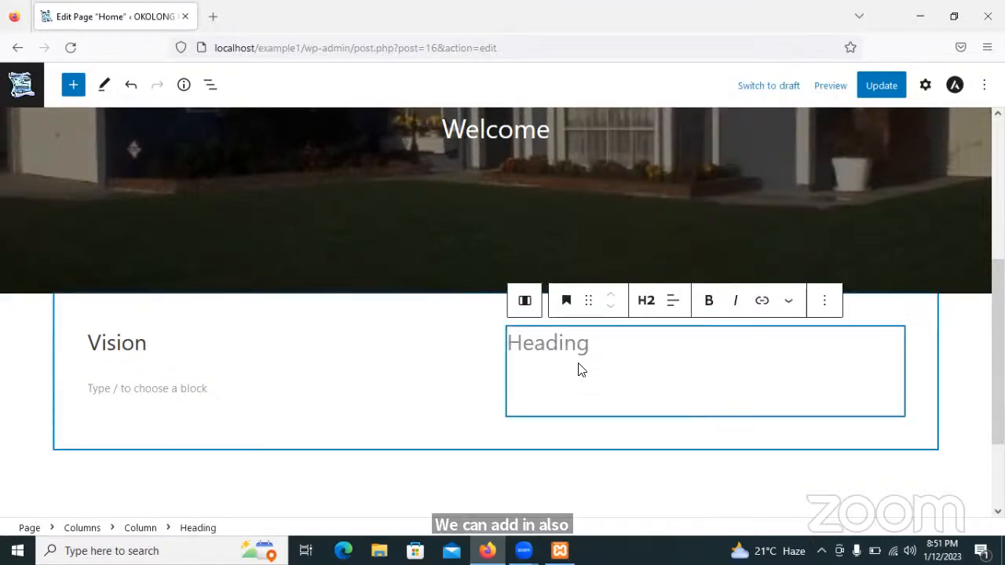
scroll(579, 366, up, 1)
text(Misio)
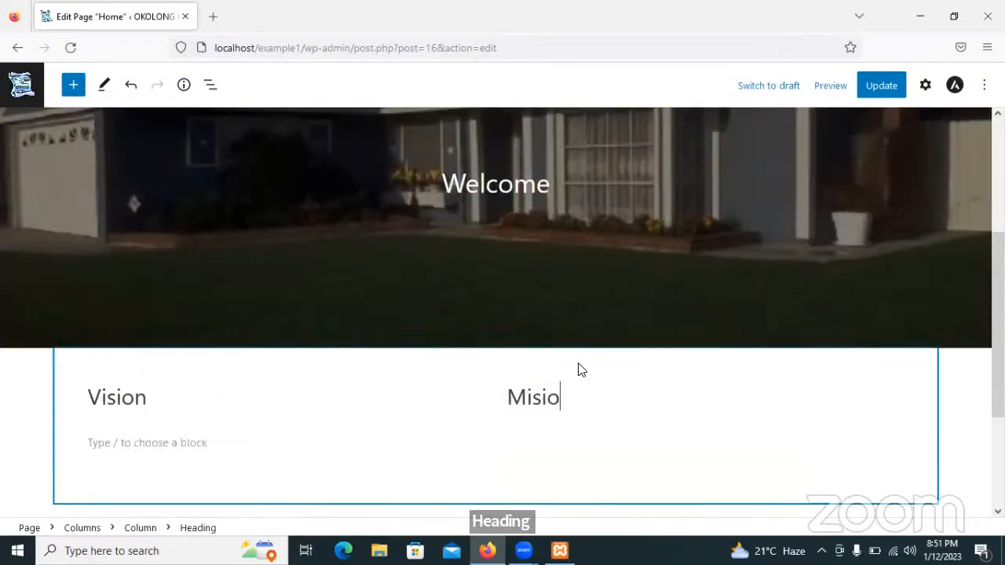
text(n)
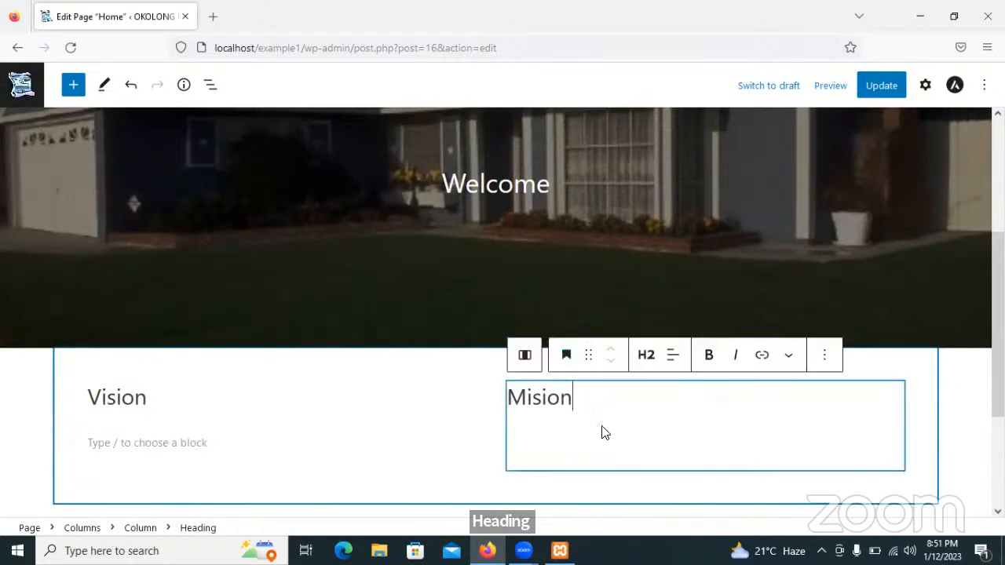
key(Return)
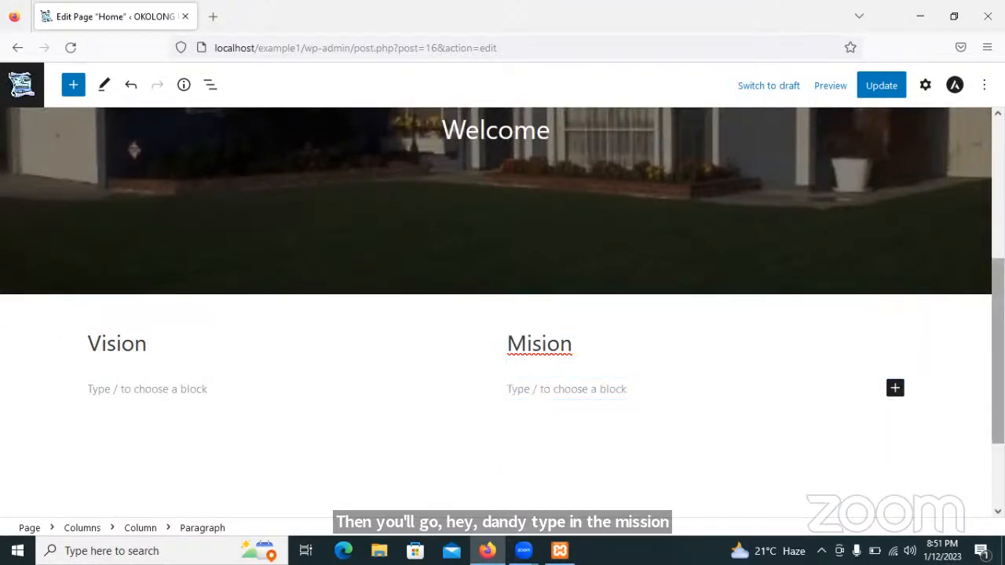
Scroll through the Welcome cover and Vision/Mision columns, then bring up the Windows Start menu.
scroll(976, 215, up, 2)
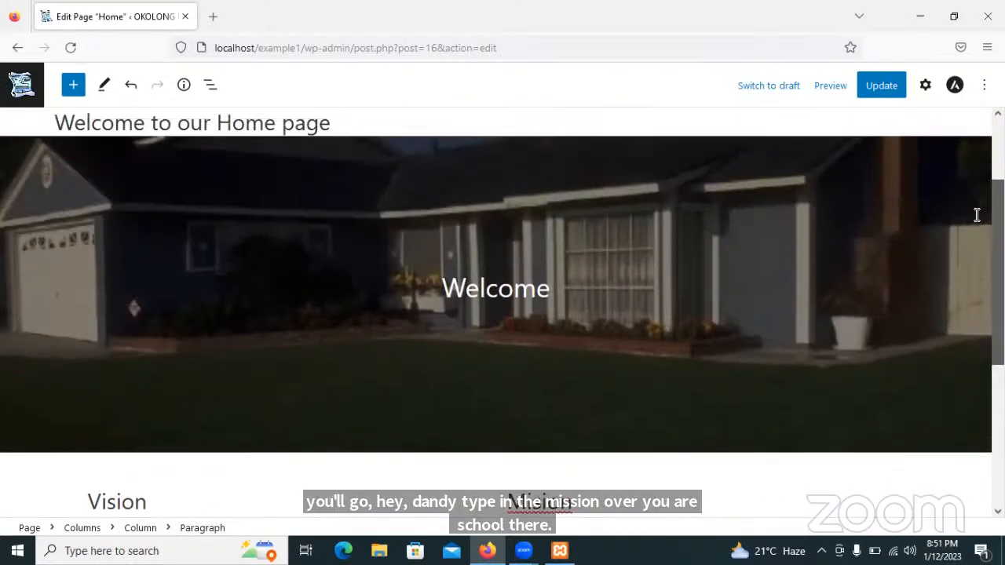
scroll(976, 215, up, 2)
scroll(976, 168, down, 3)
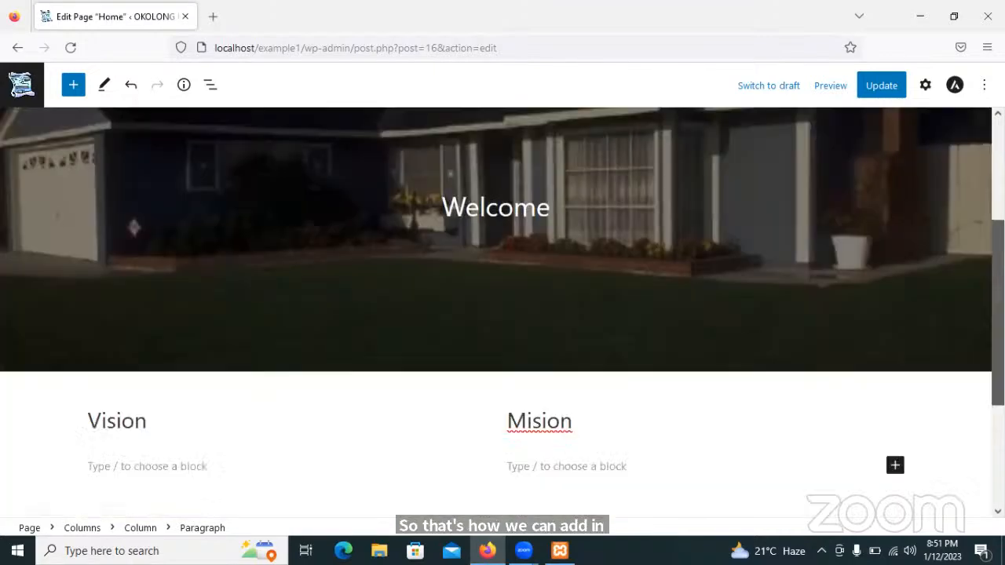
scroll(502, 314, down, 2)
scroll(320, 328, down, 2)
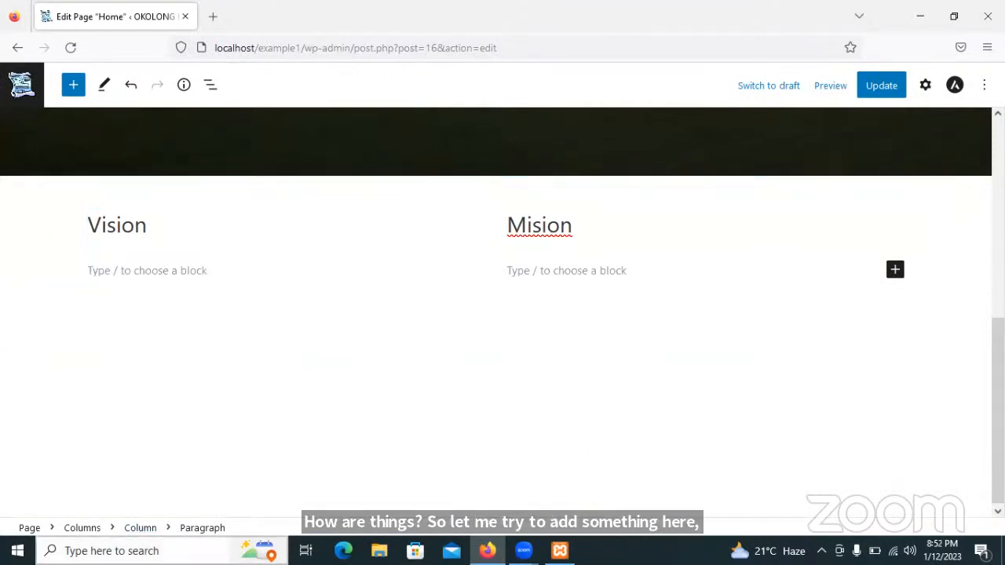
click(17, 550)
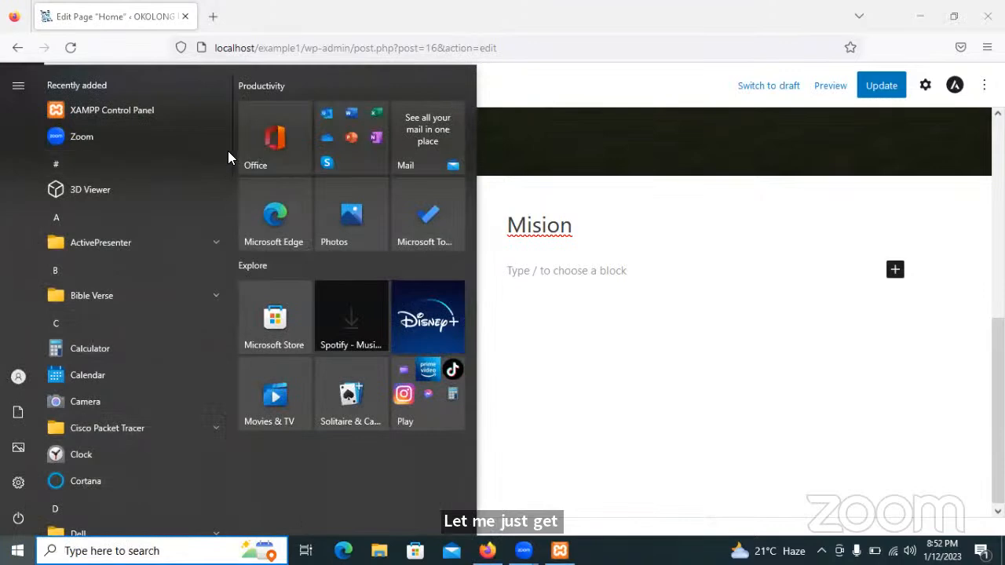
Launch Microsoft Word 2010 from the Start menu's Microsoft Office folder.
drag(231, 149, 179, 308)
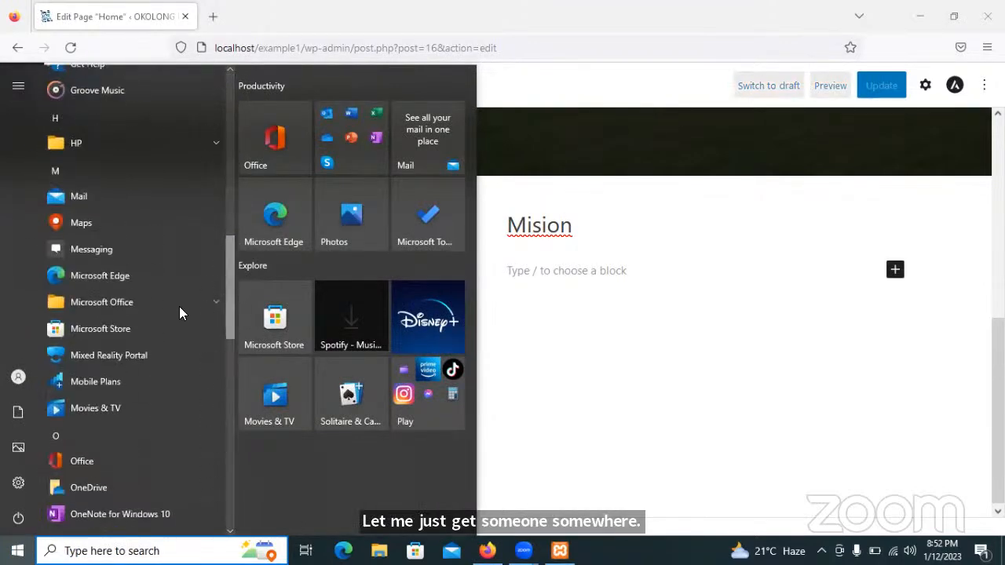
click(107, 301)
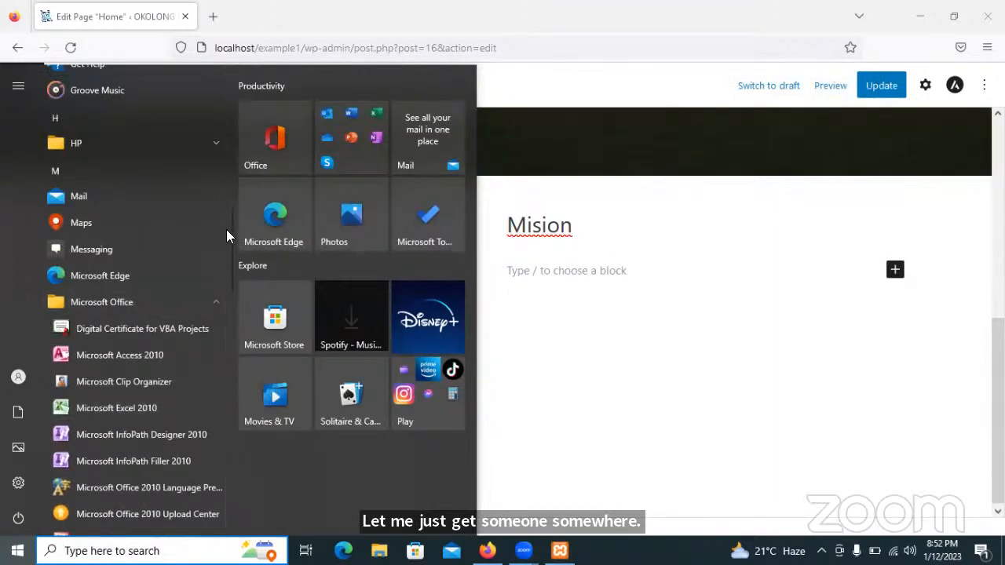
scroll(231, 263, down, 5)
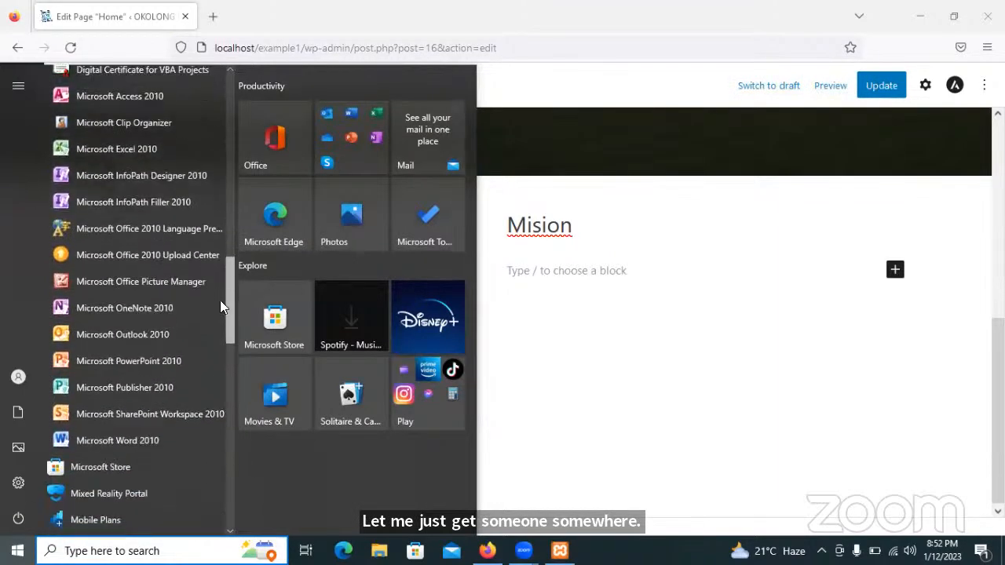
click(113, 374)
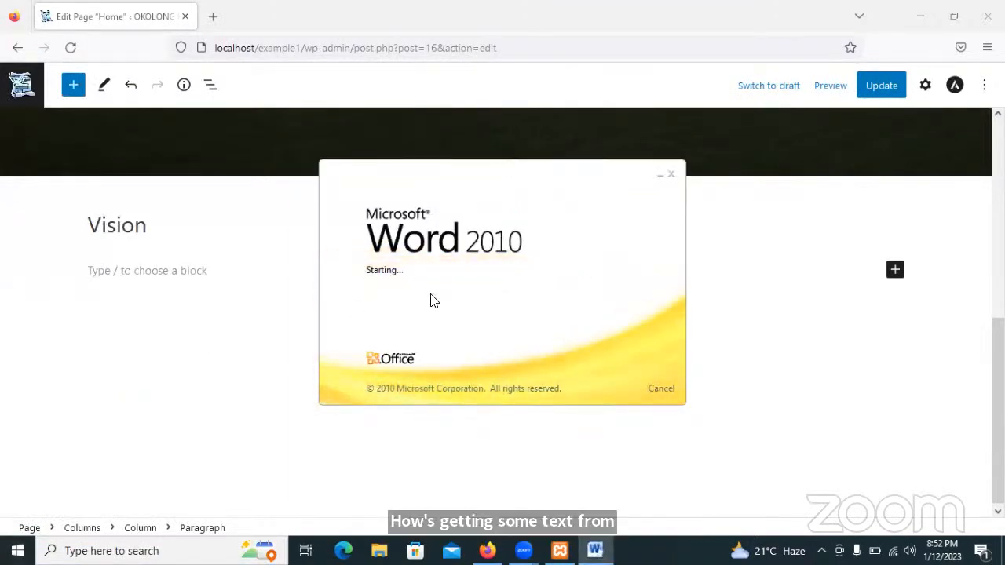
Generate three sample paragraphs with =rand(3,2), then select the first paragraph and right-click it.
text(=)
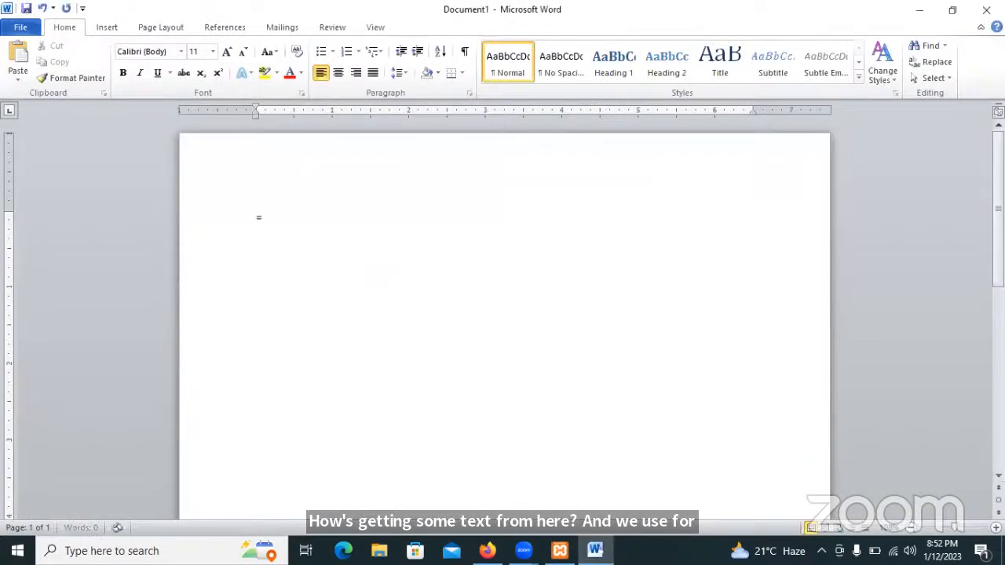
text(rand(3,2)
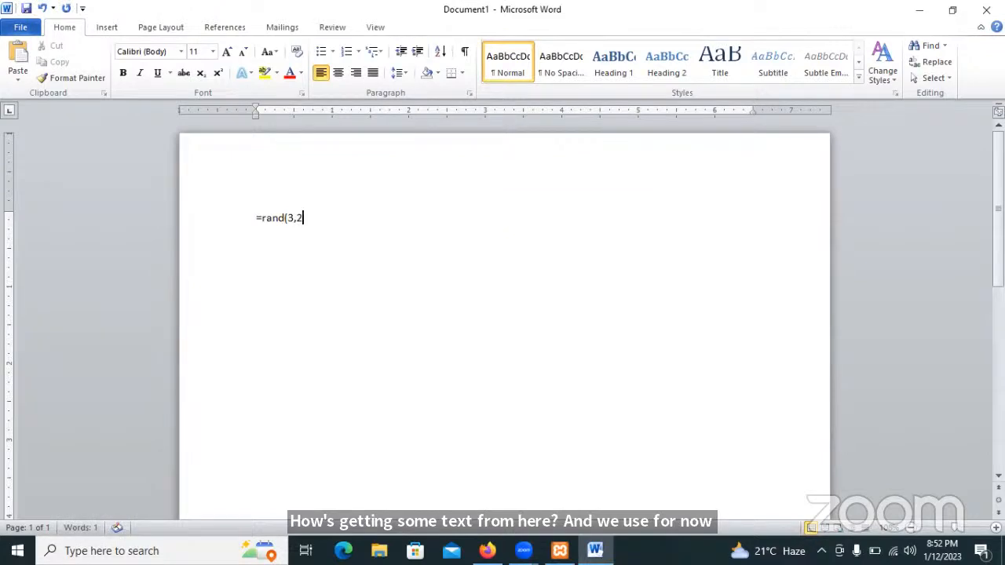
text())
key(Return)
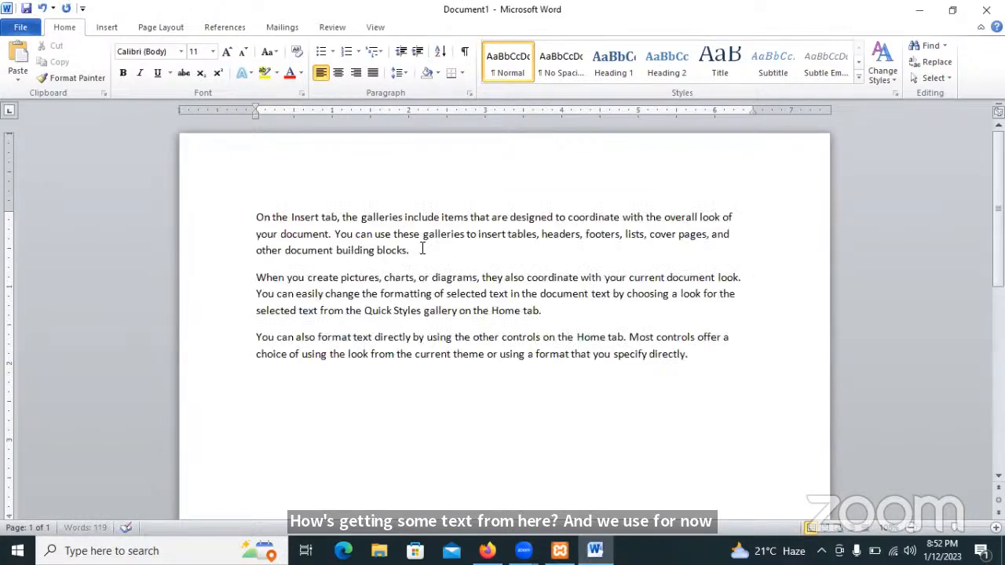
drag(417, 249, 265, 221)
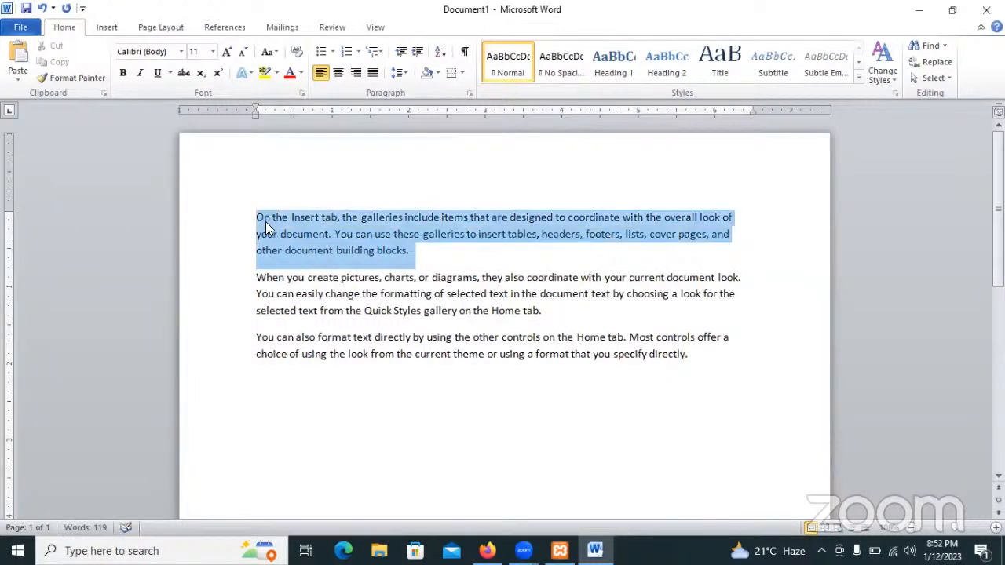
right_click(265, 221)
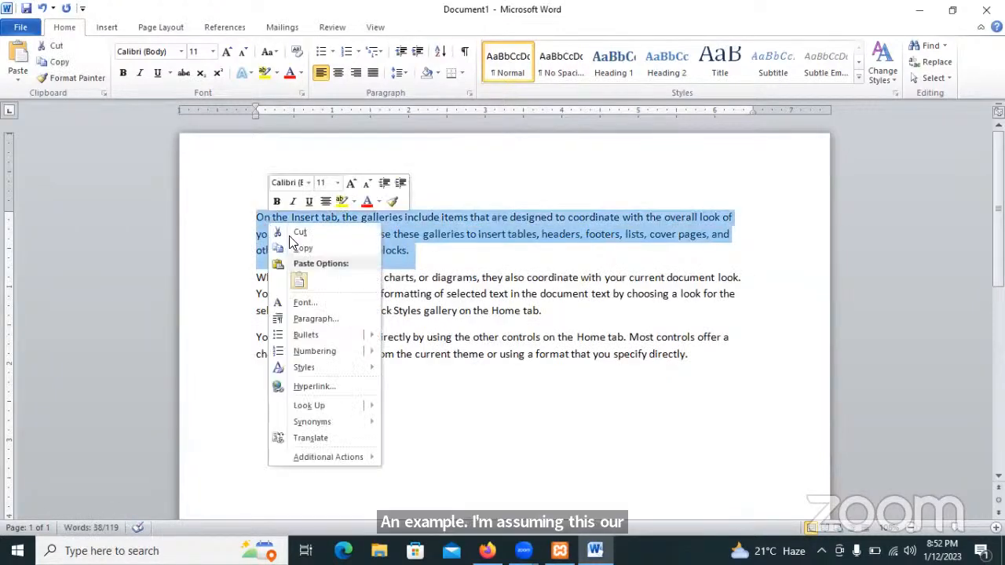
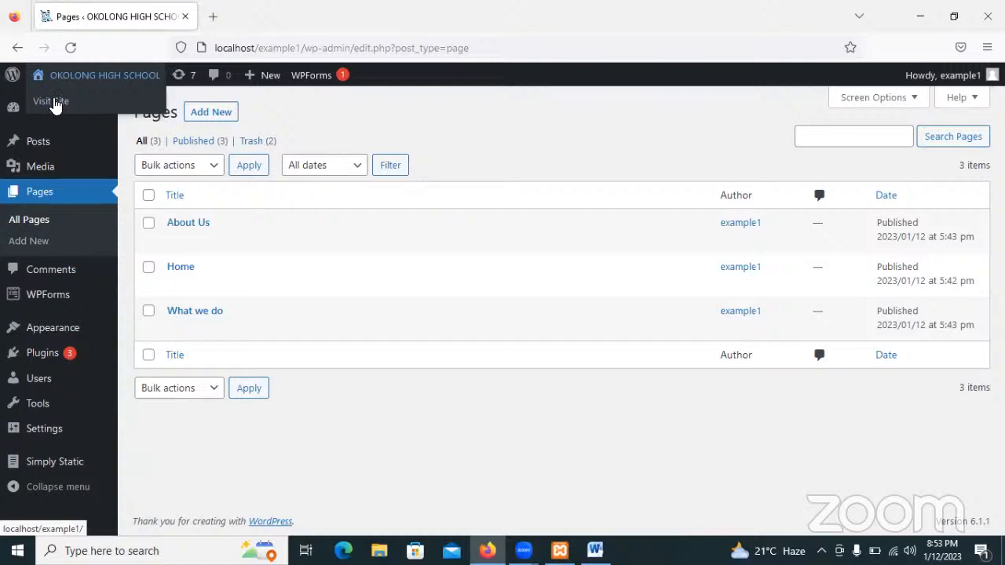
Visit the live site and browse its Home, About Us and What we do pages.
click(54, 102)
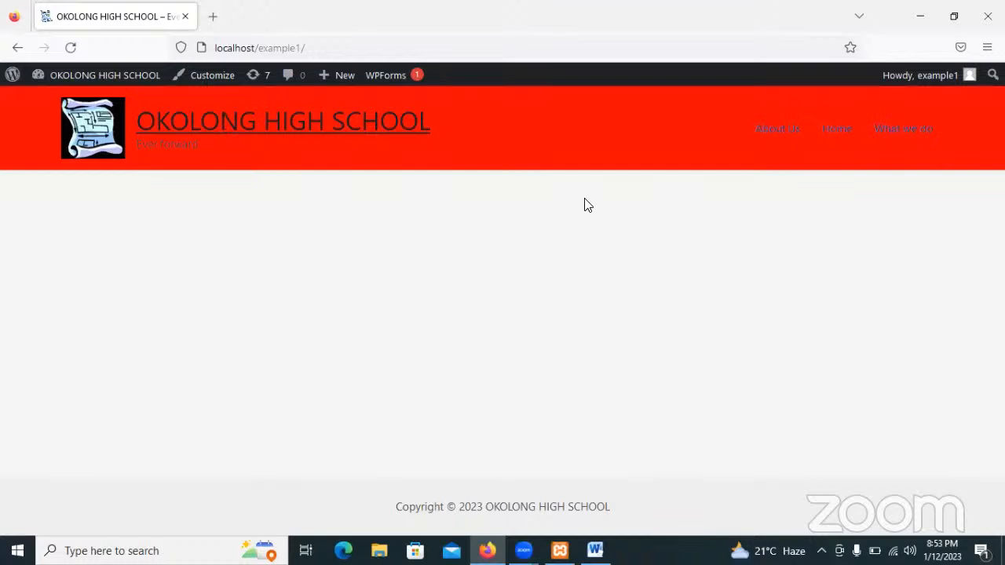
click(836, 128)
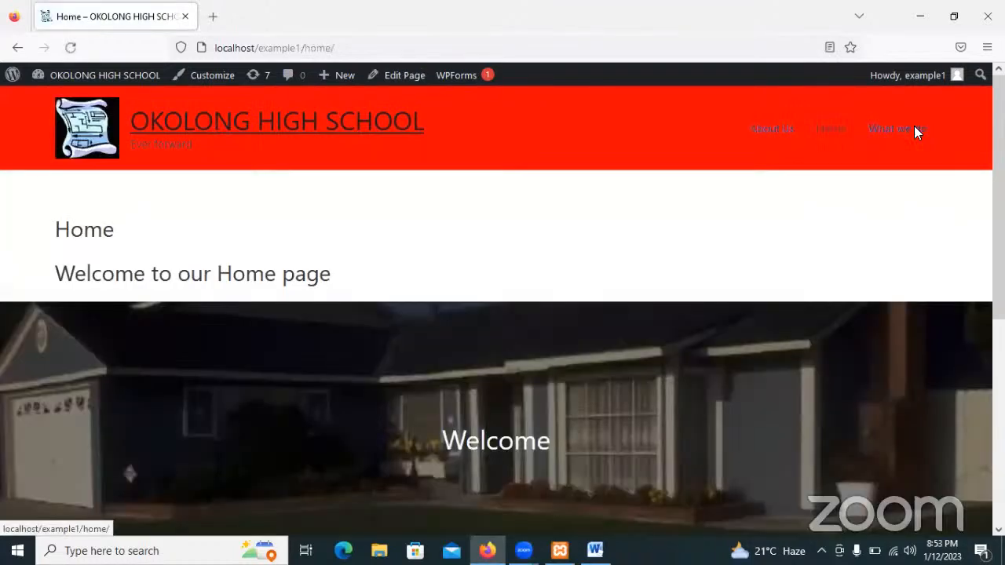
scroll(503, 314, down, 3)
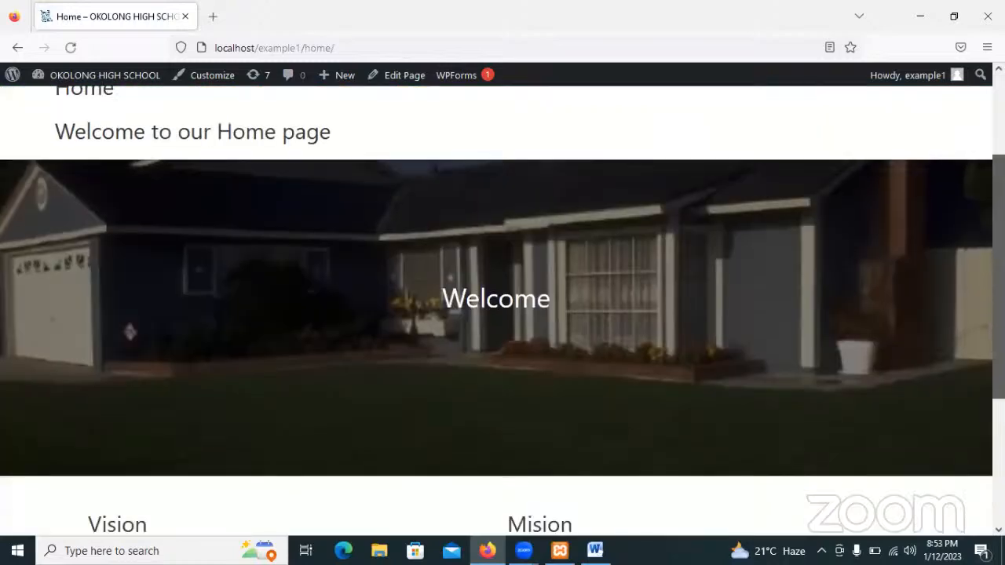
scroll(503, 314, down, 2)
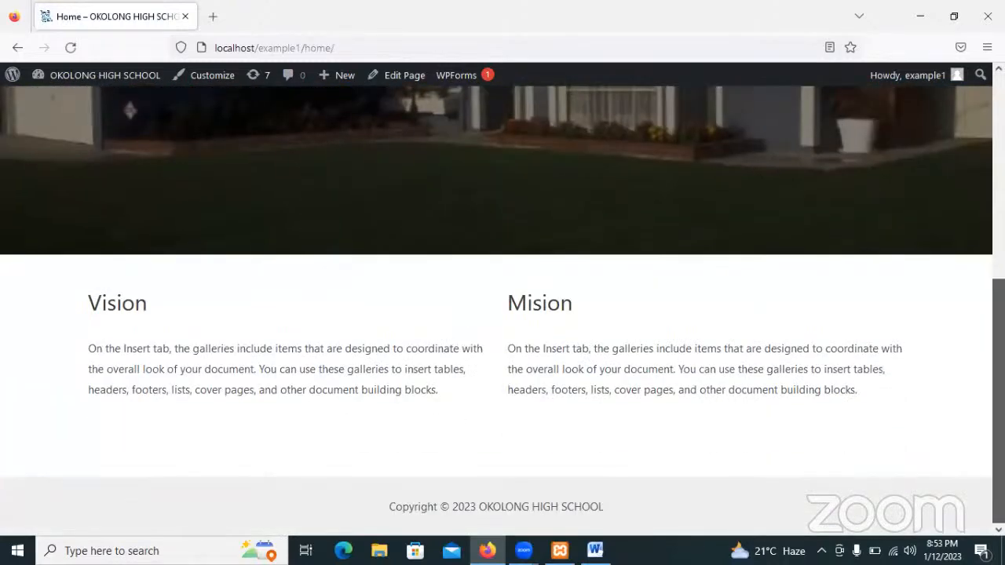
drag(998, 401, 998, 197)
click(768, 132)
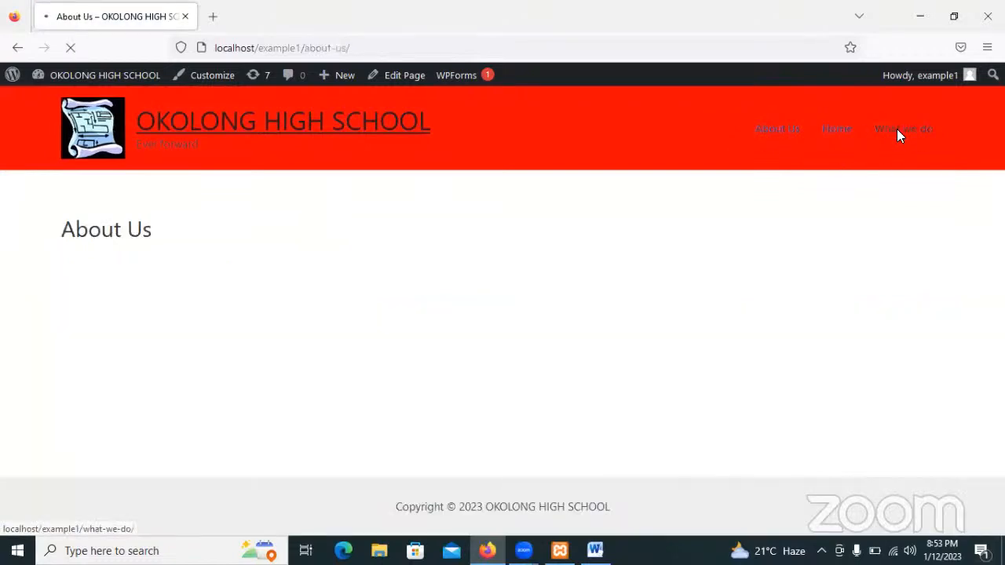
click(899, 131)
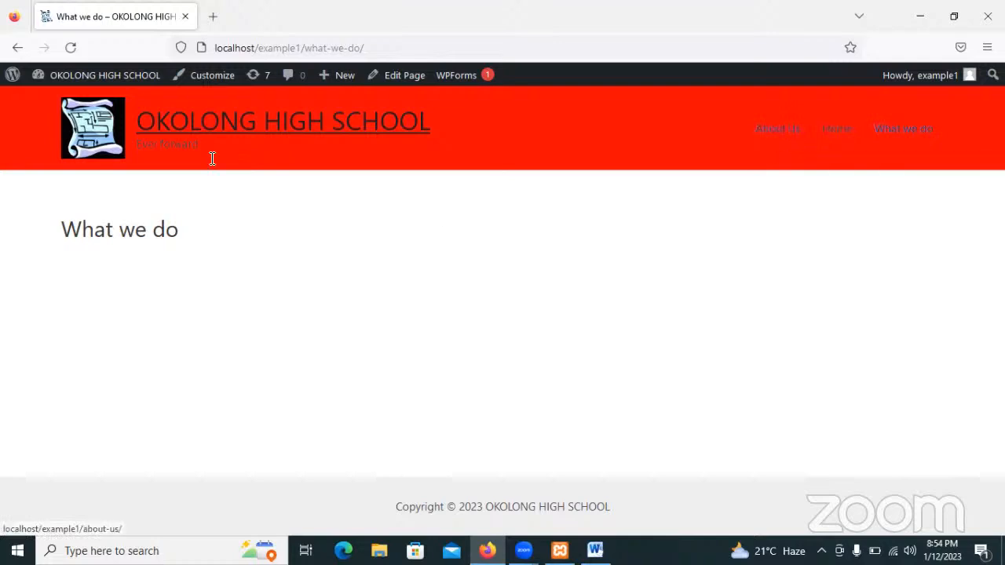
Open the About WordPress page from the admin bar logo and scroll through it.
mouse_move(14, 82)
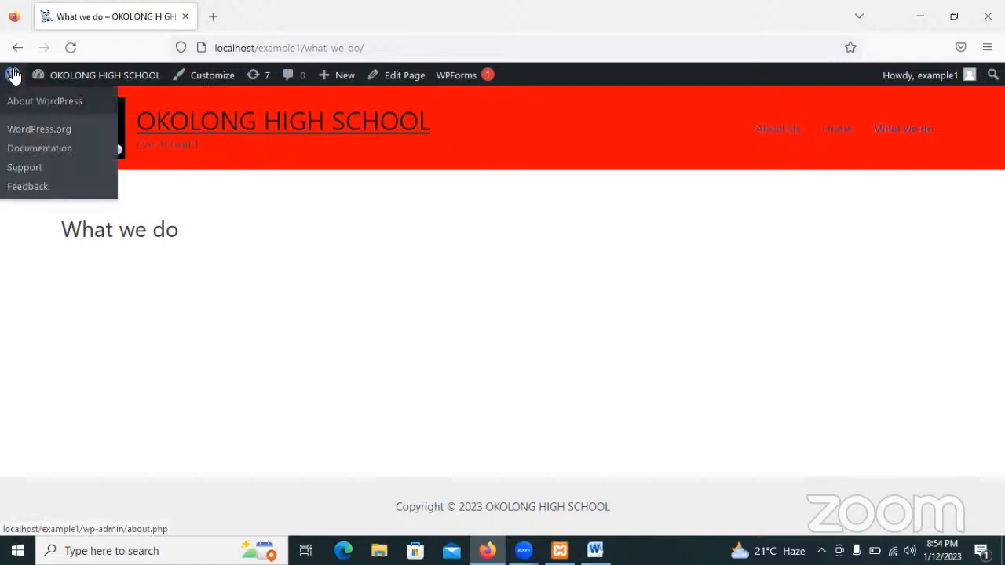
click(13, 76)
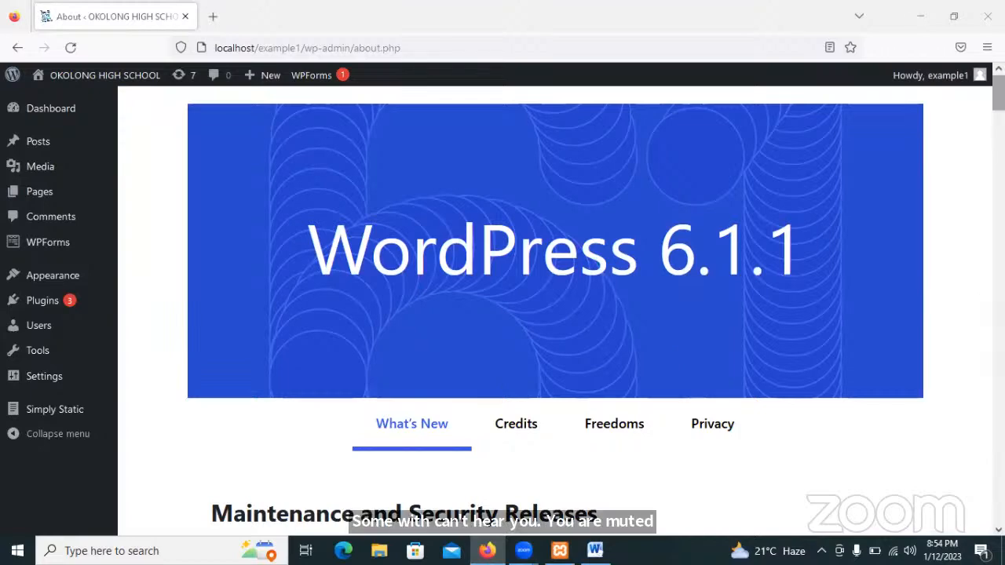
scroll(549, 306, down, 1)
drag(997, 94, 218, 222)
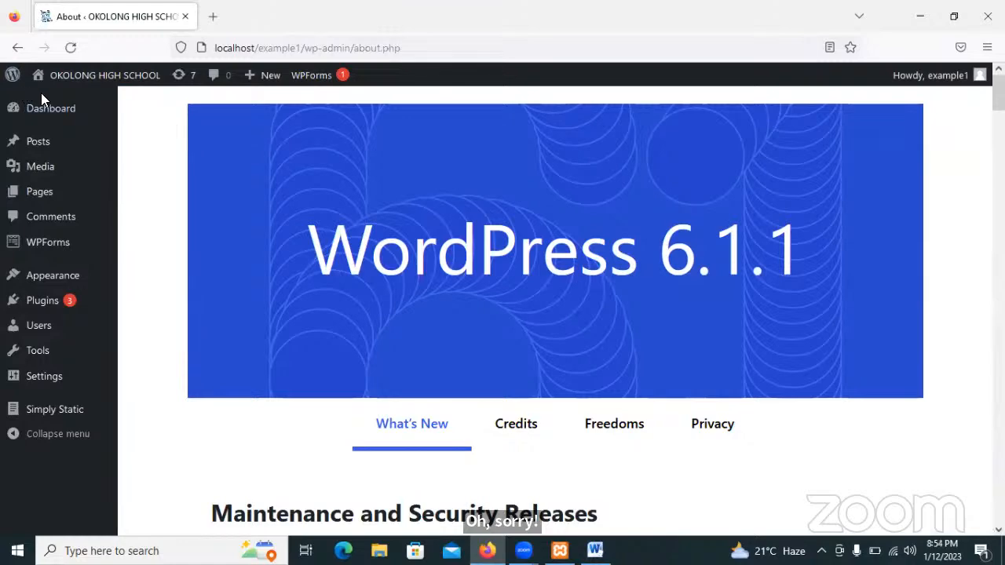
View the site's Home page again, scrolling down through it and back up.
mouse_move(73, 85)
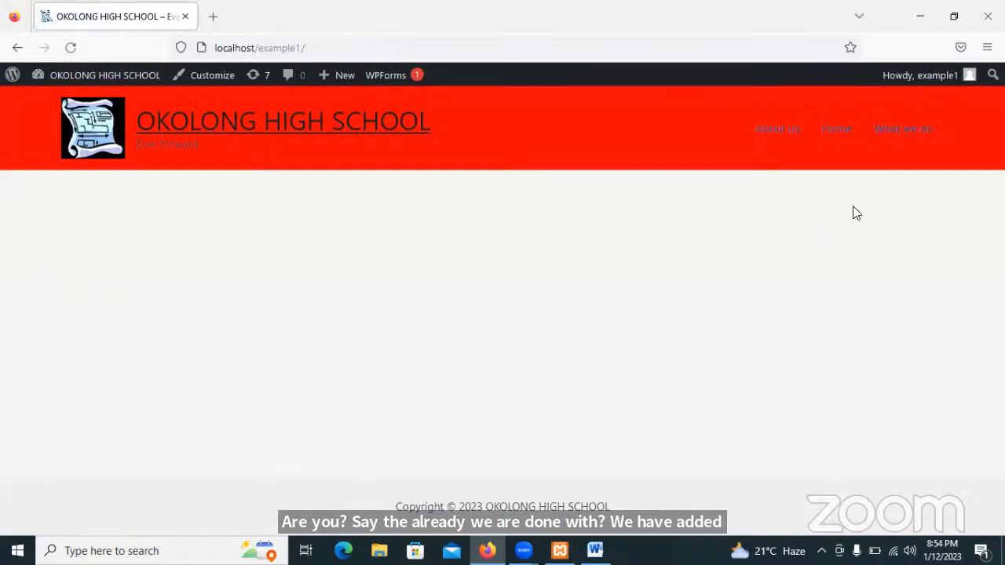
click(834, 131)
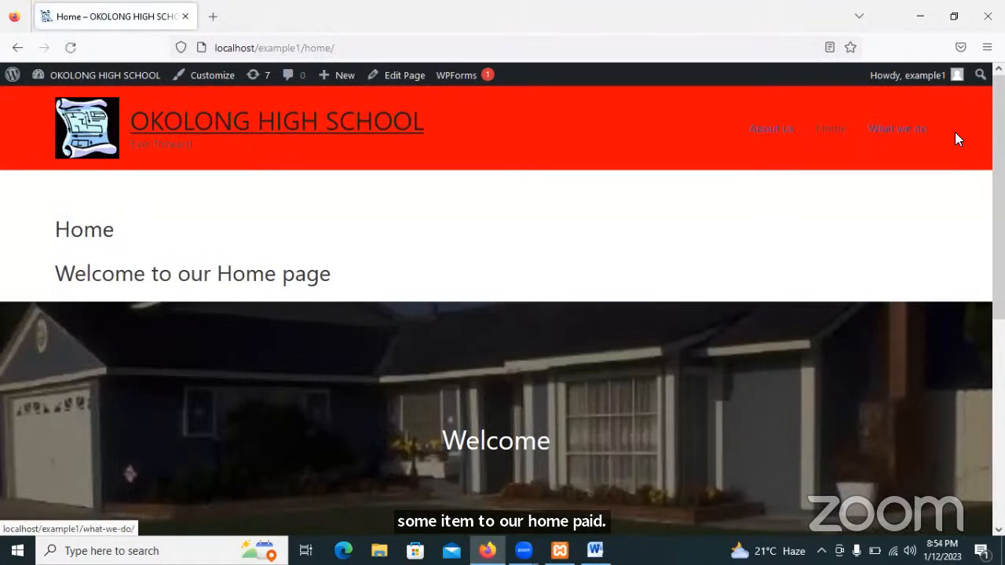
scroll(897, 128, down, 5)
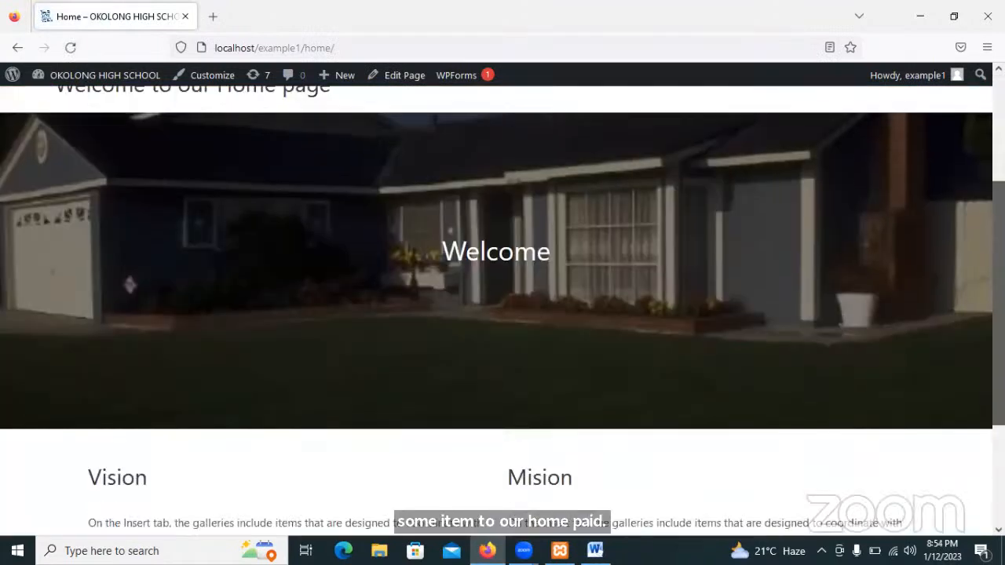
scroll(502, 311, down, 1)
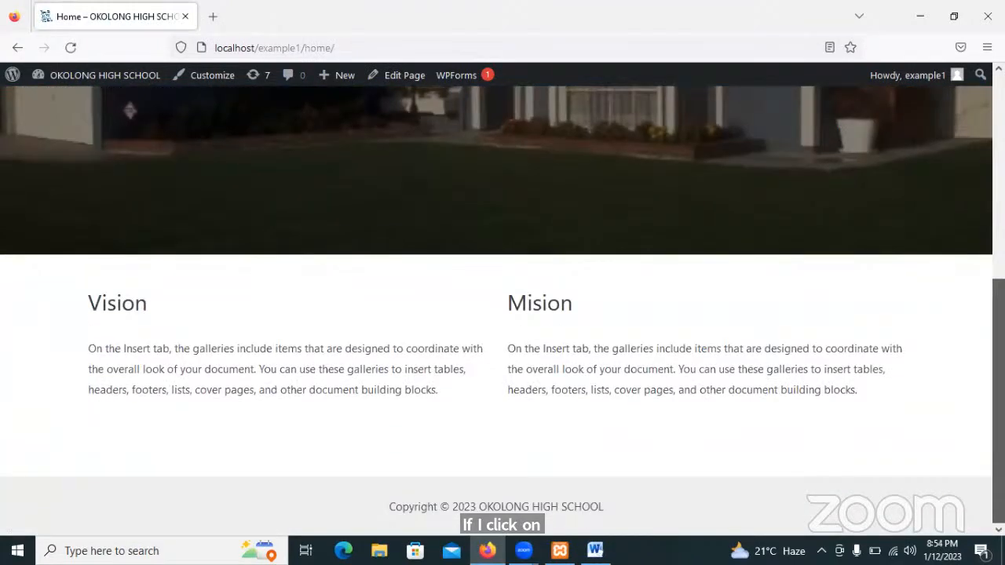
scroll(782, 142, up, 6)
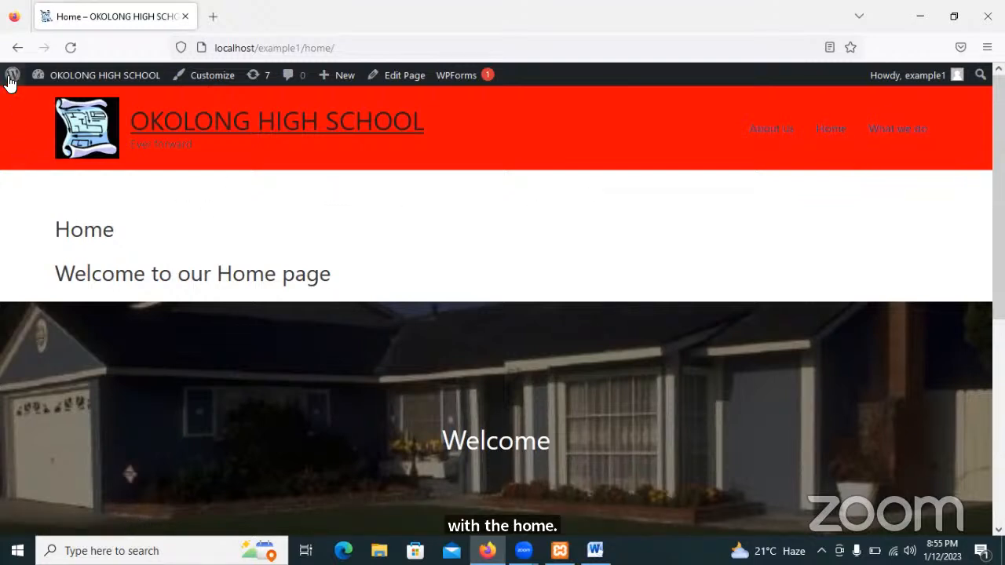
mouse_move(11, 78)
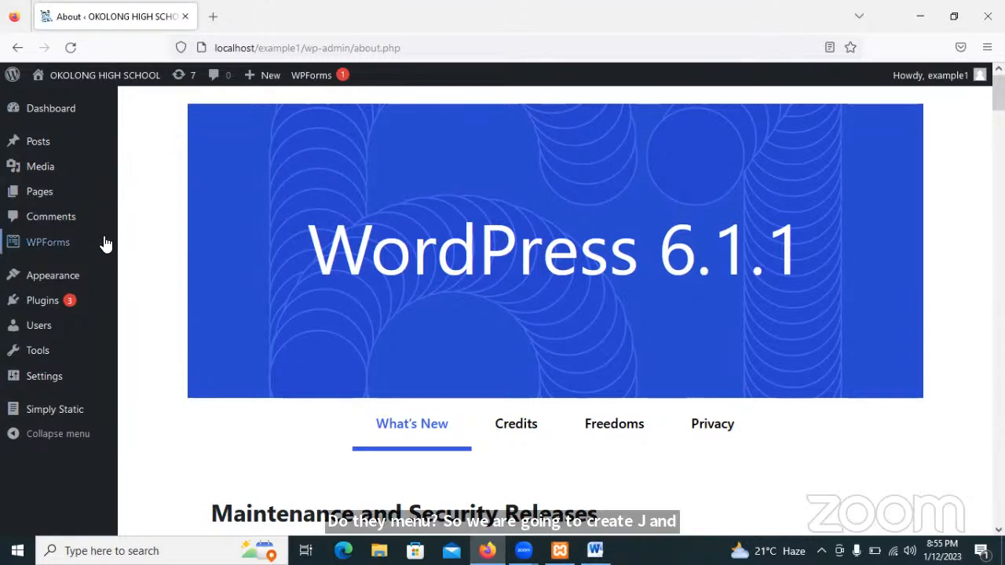
Open the Customizer through Appearance > Customize and go to its Menus panel.
mouse_move(59, 280)
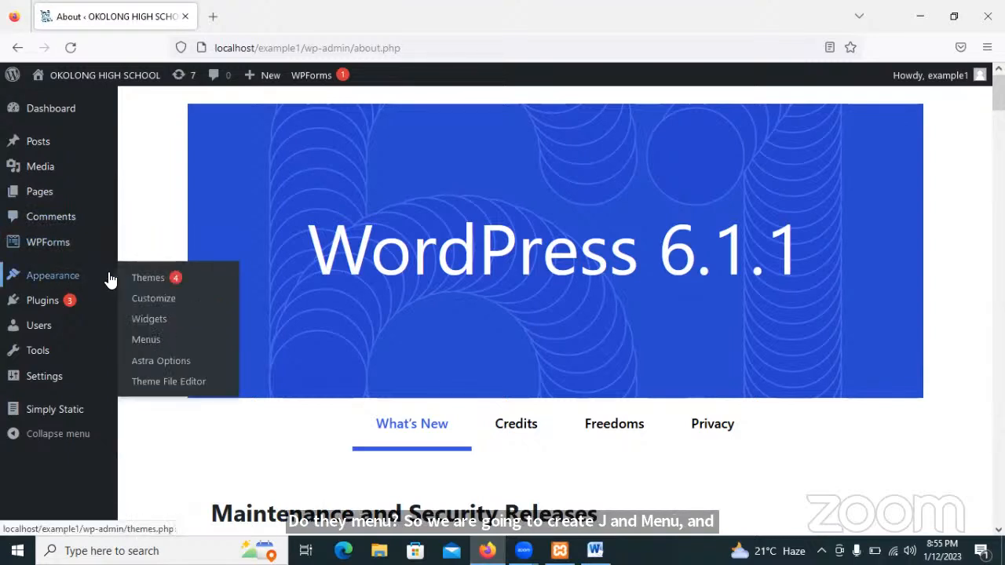
click(155, 304)
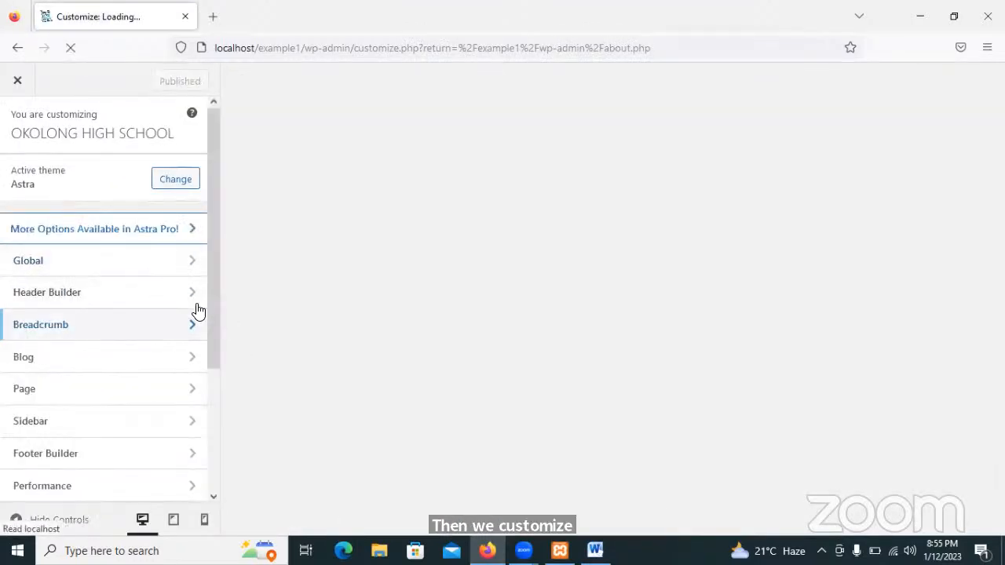
drag(214, 290, 221, 399)
click(44, 420)
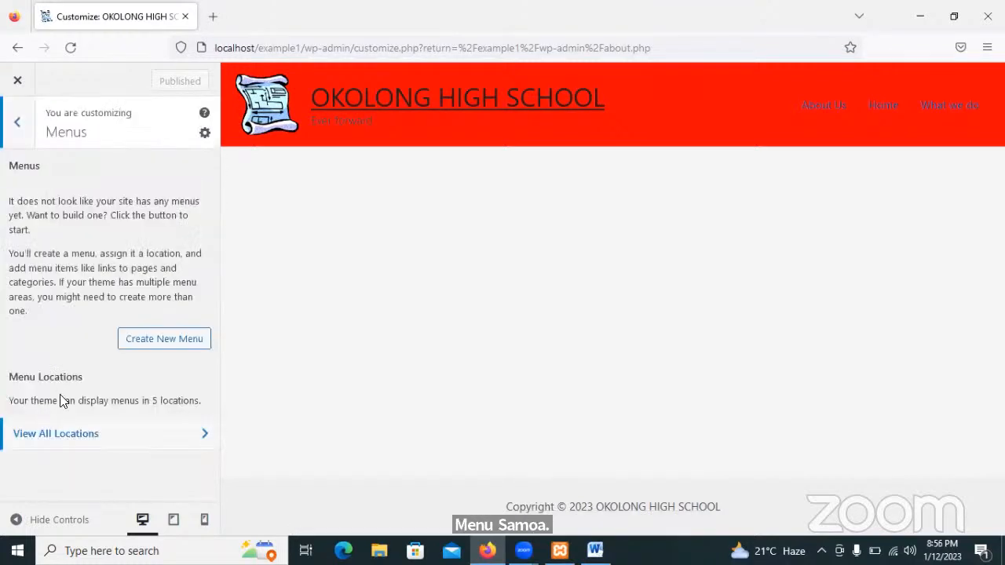
Create a new menu named 'Mains', assign it to the Primary Menu location, and continue to its items.
click(163, 340)
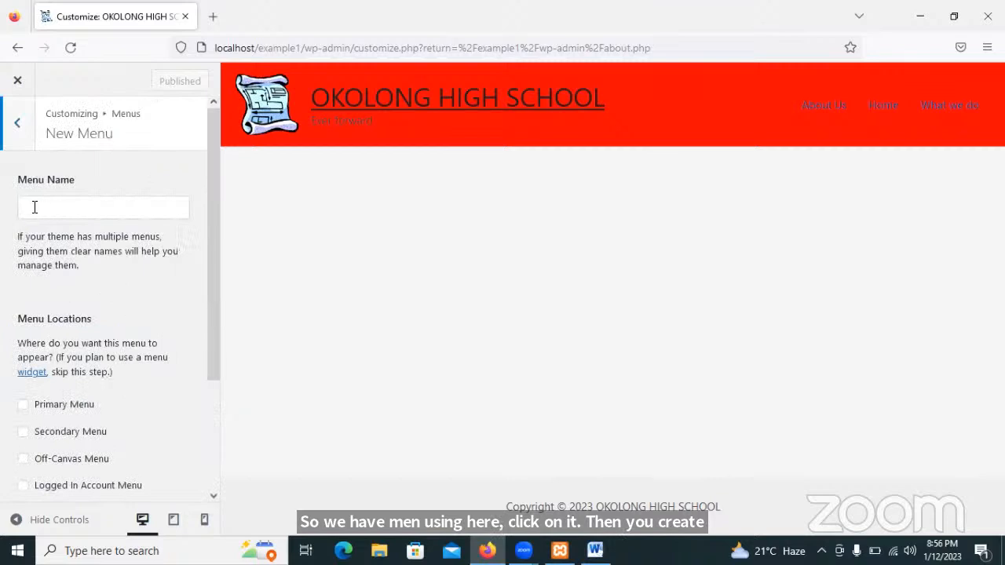
click(34, 207)
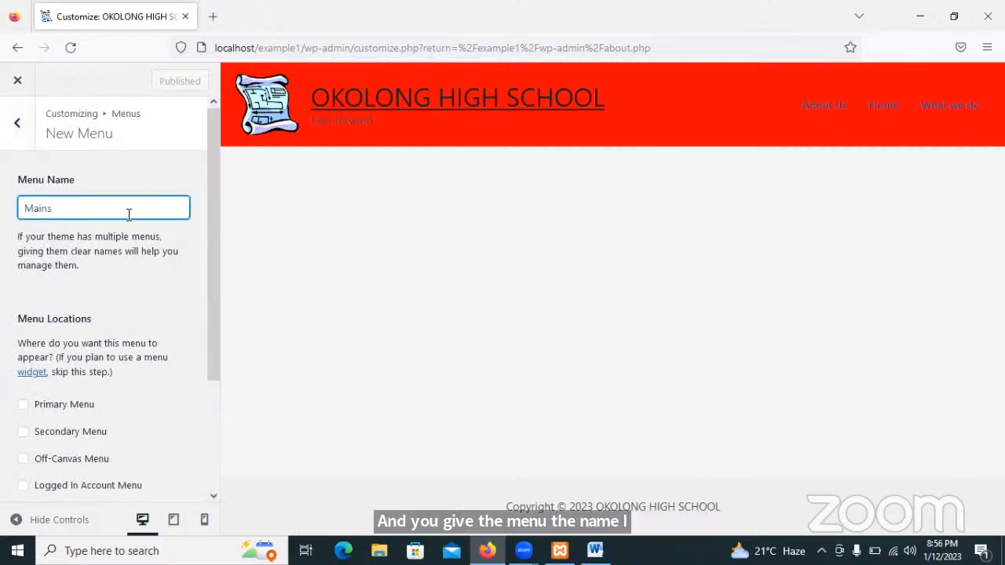
click(216, 234)
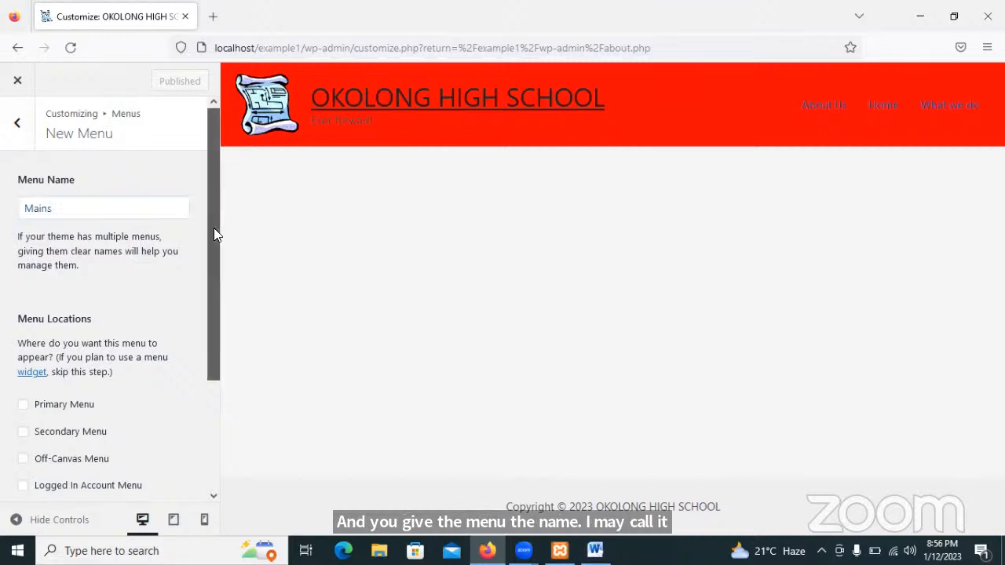
scroll(213, 302, down, 4)
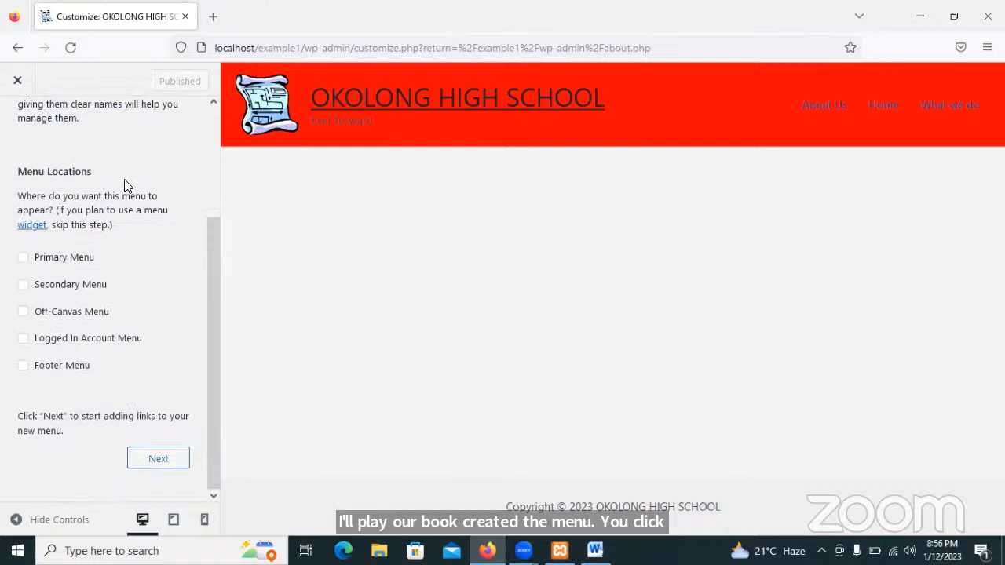
click(23, 258)
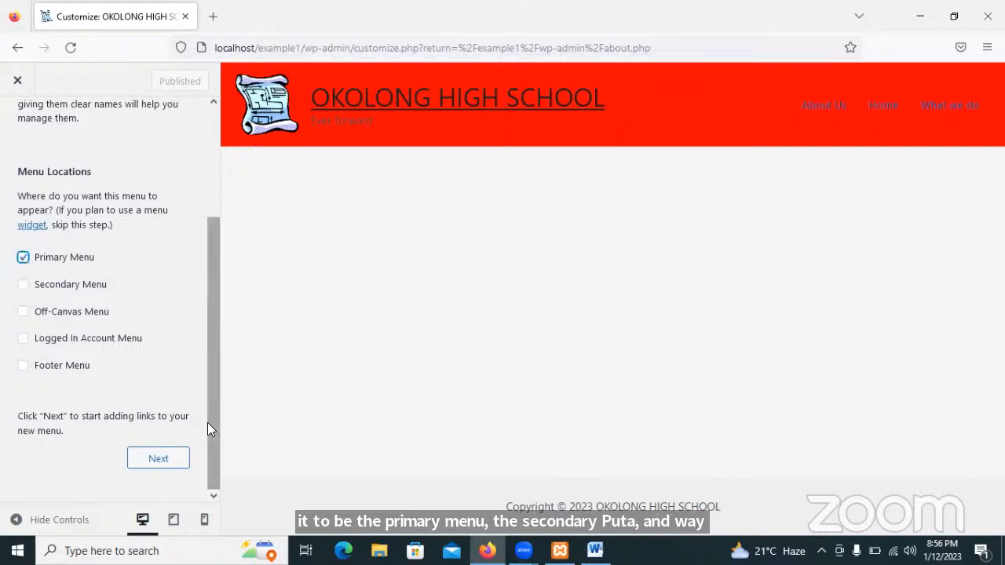
click(168, 457)
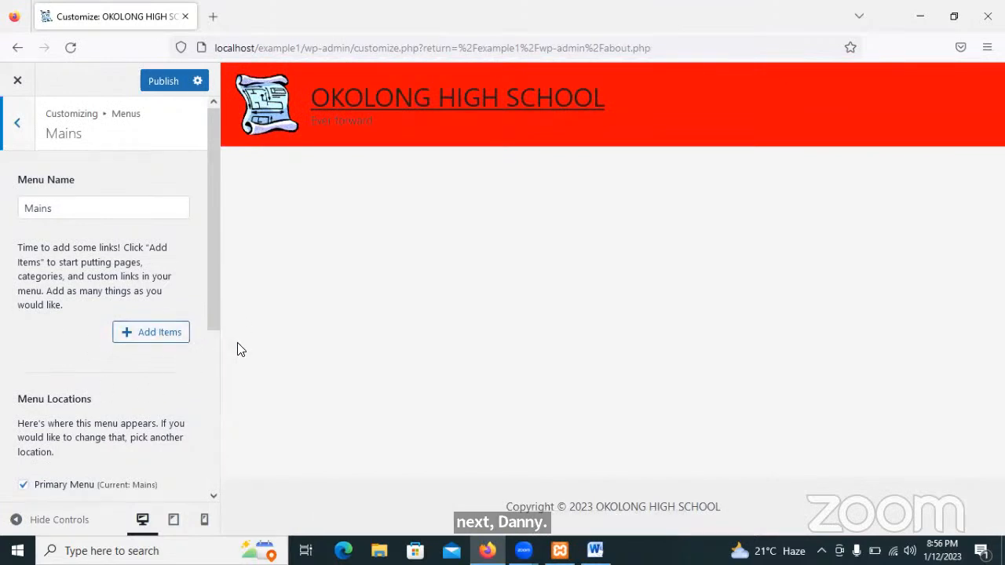
Add the Home, About Us and What we do pages to the Mains menu and publish it.
click(153, 335)
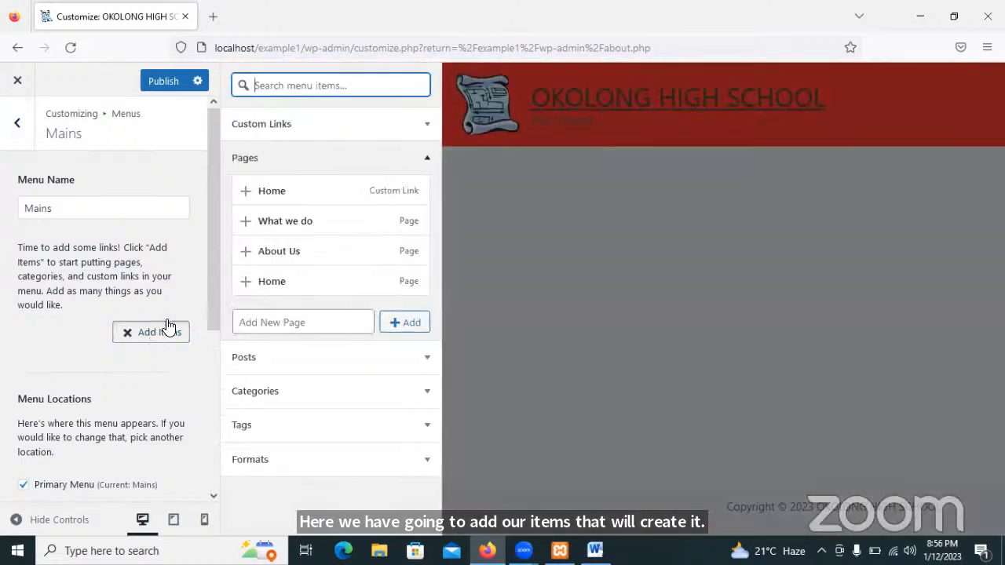
click(246, 282)
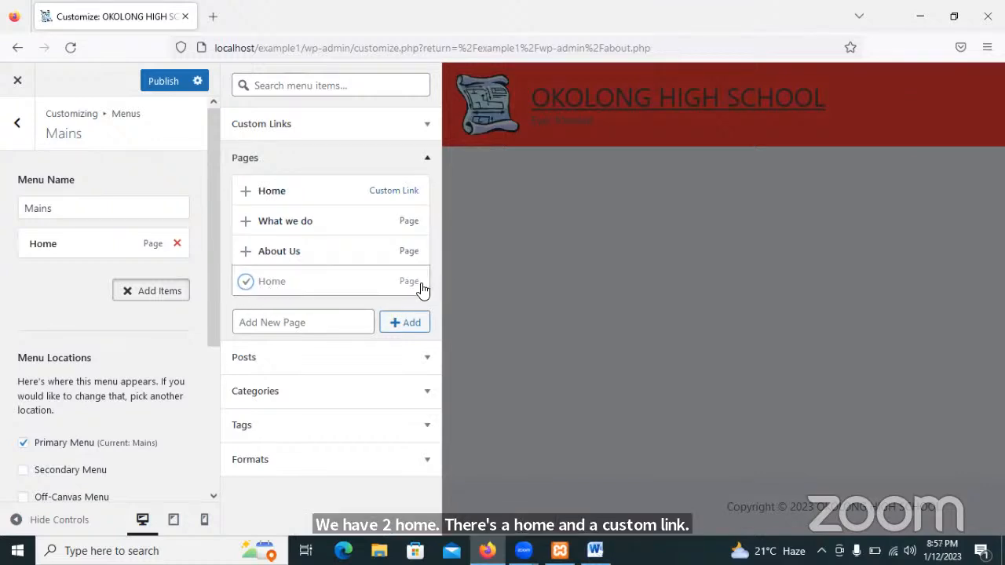
click(246, 254)
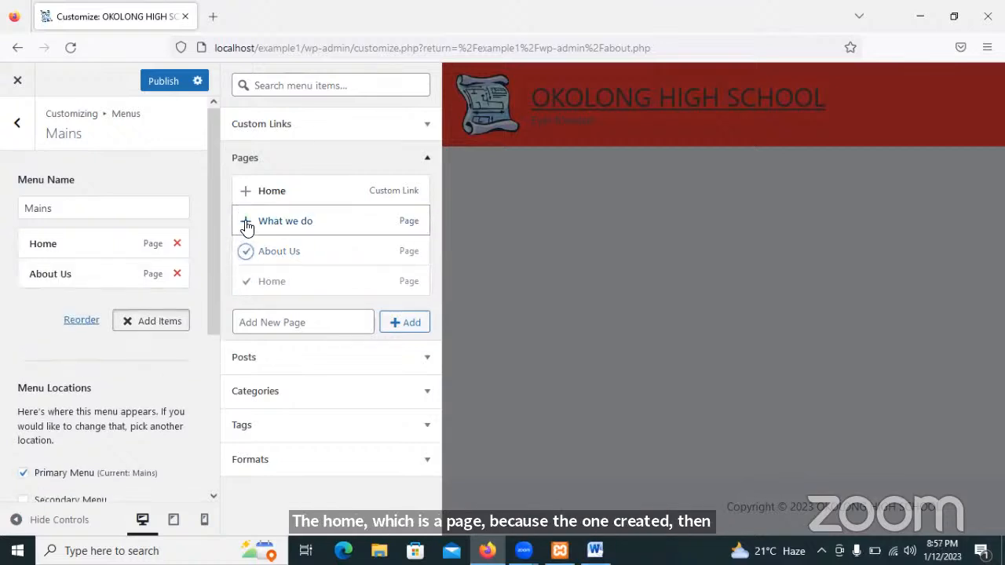
click(246, 223)
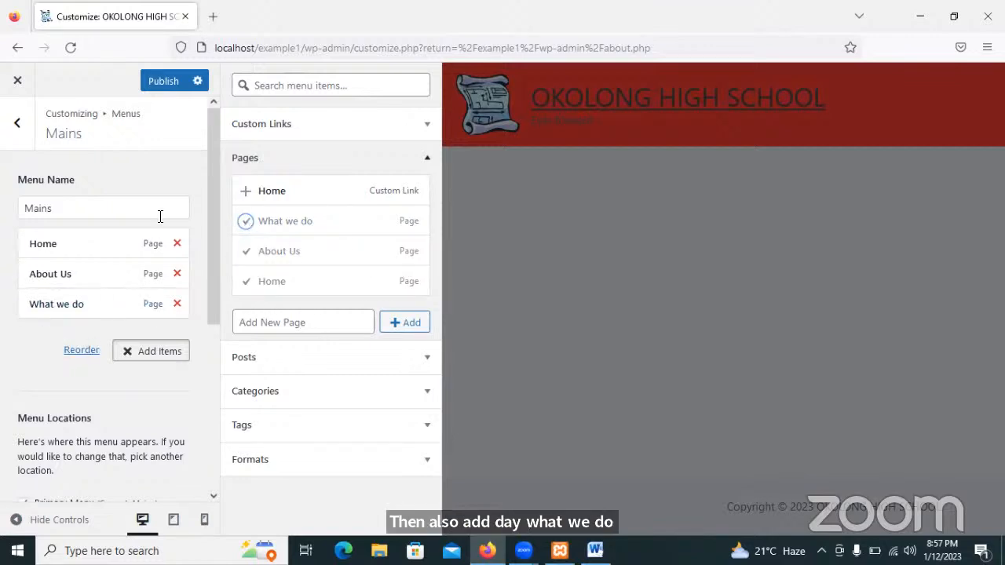
mouse_move(214, 186)
mouse_down()
mouse_move(216, 310)
mouse_move(205, 171)
mouse_up()
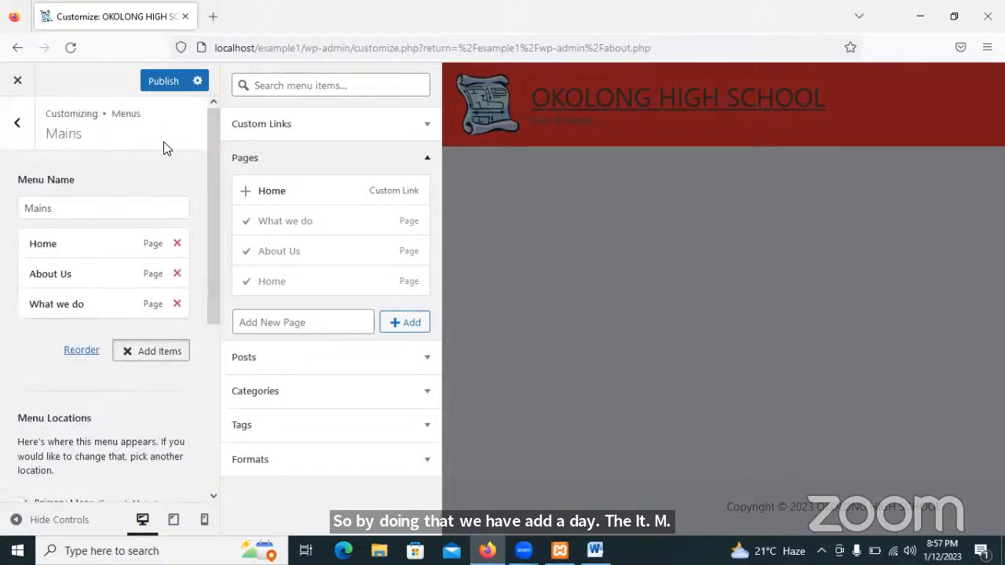
click(158, 82)
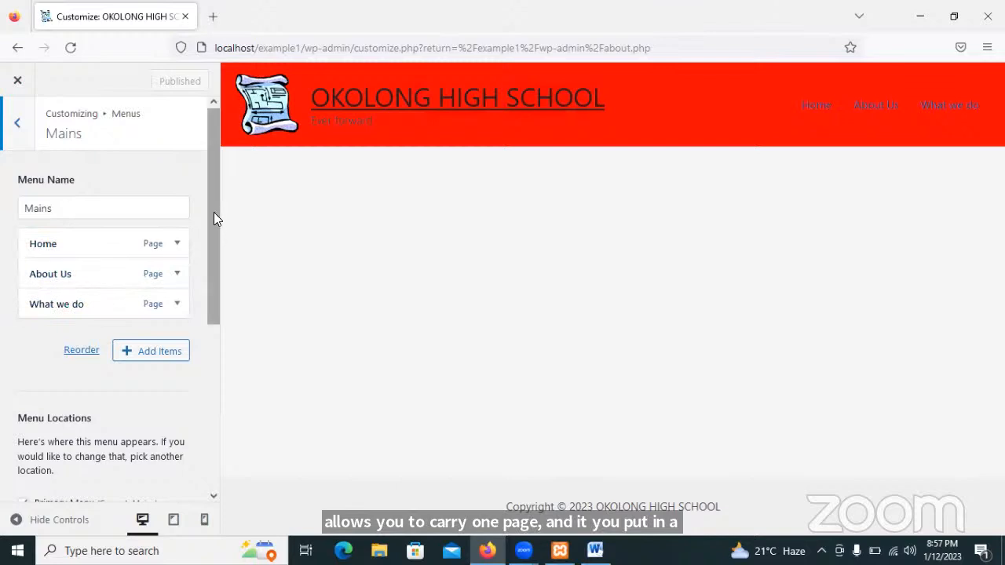
Close the Customizer and view the live site's front page.
drag(214, 212, 193, 153)
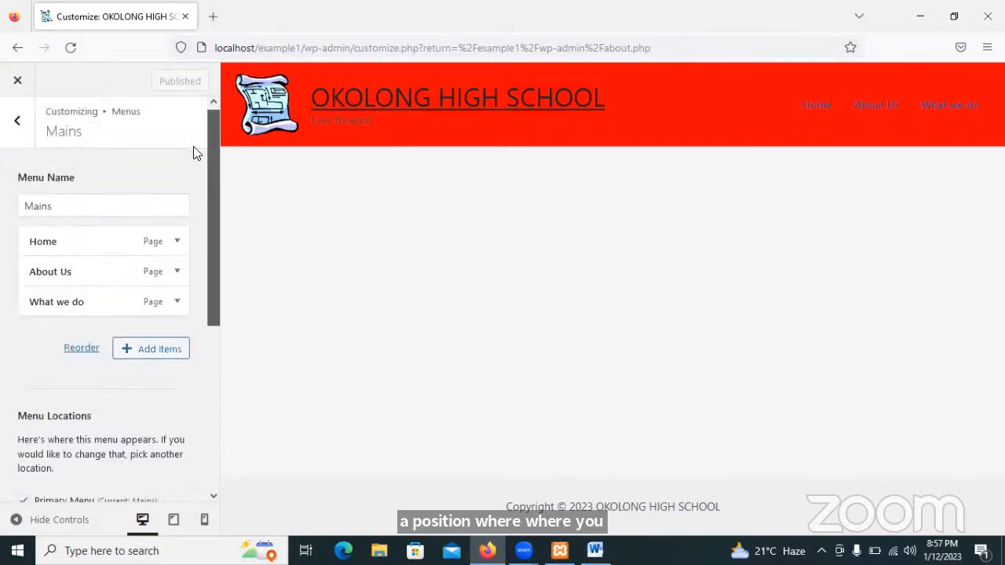
click(19, 84)
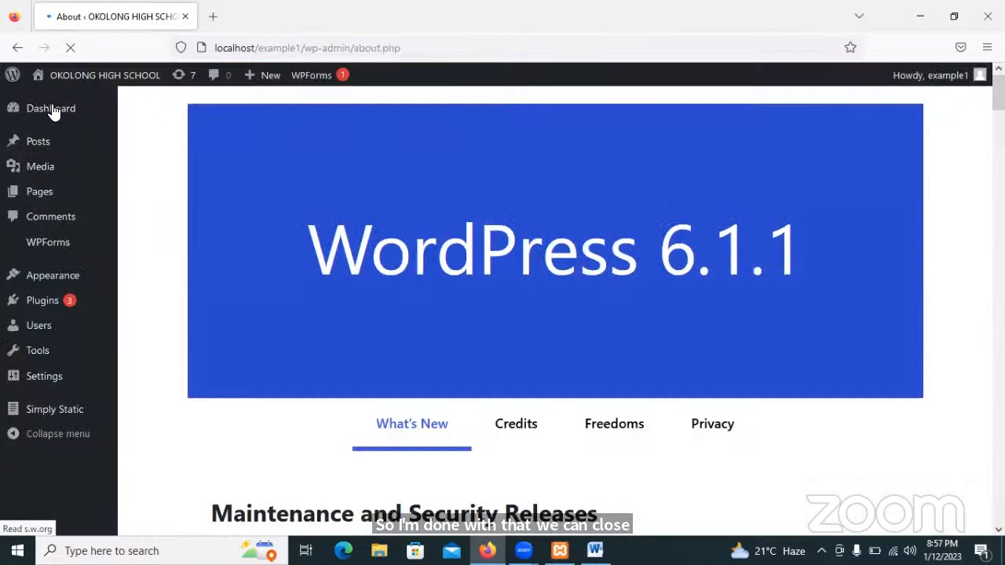
mouse_move(66, 79)
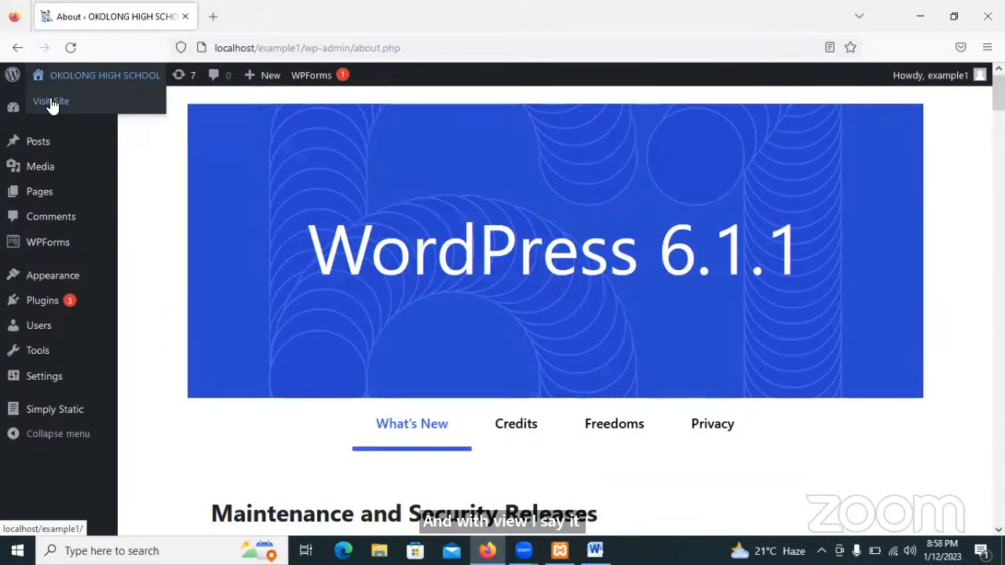
click(51, 103)
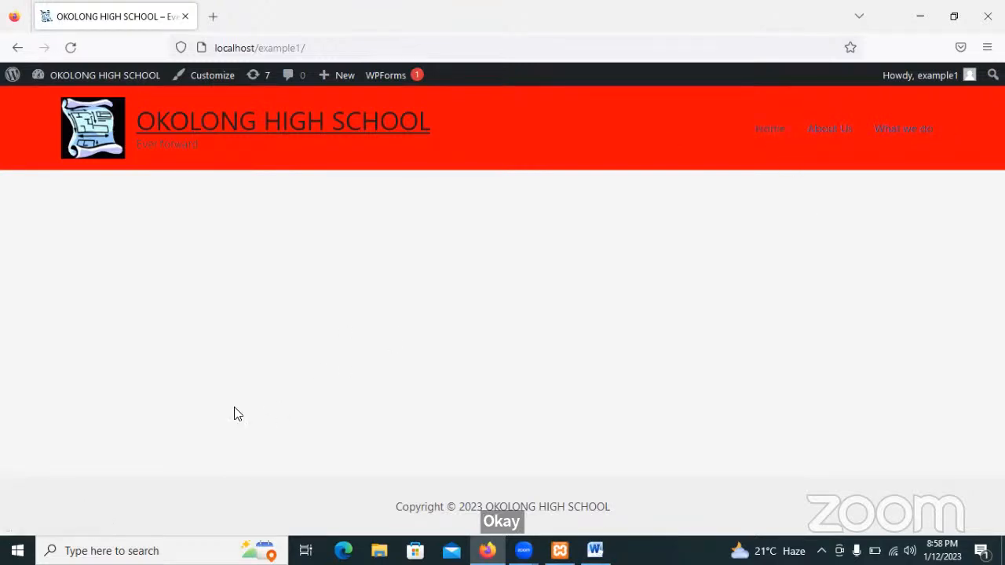
Try the Home and About Us menu links, then return to the Dashboard and revisit the site.
click(773, 133)
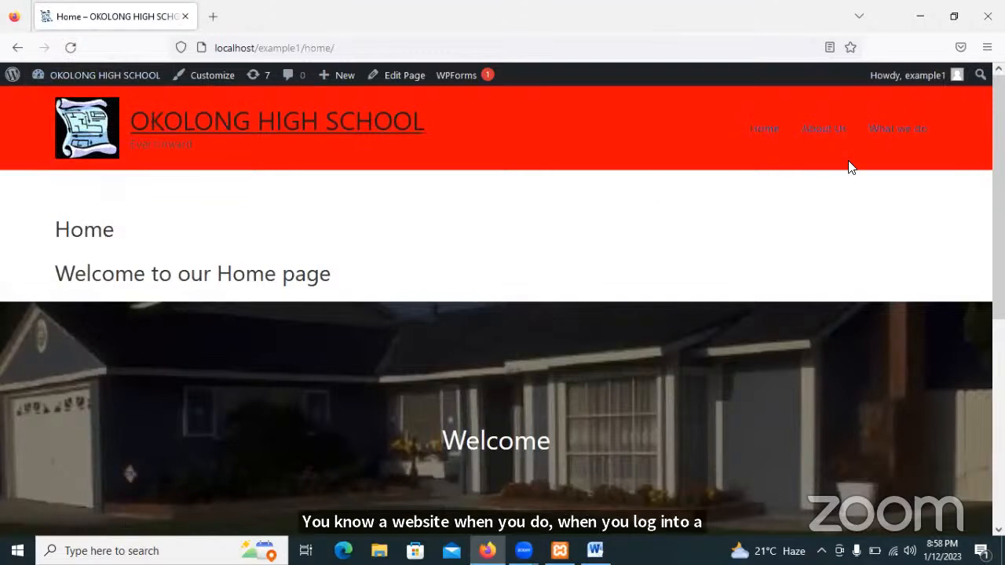
click(831, 138)
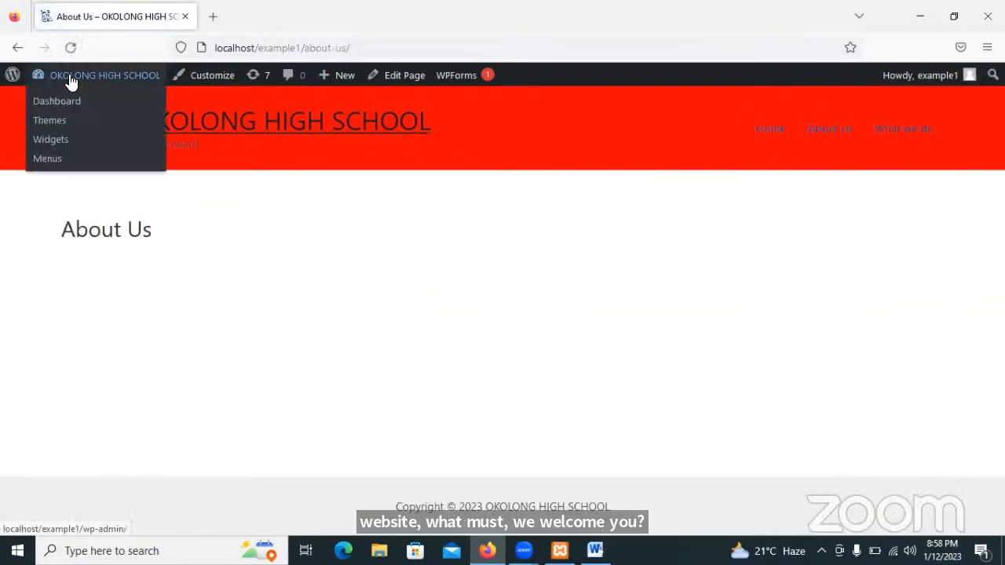
click(71, 81)
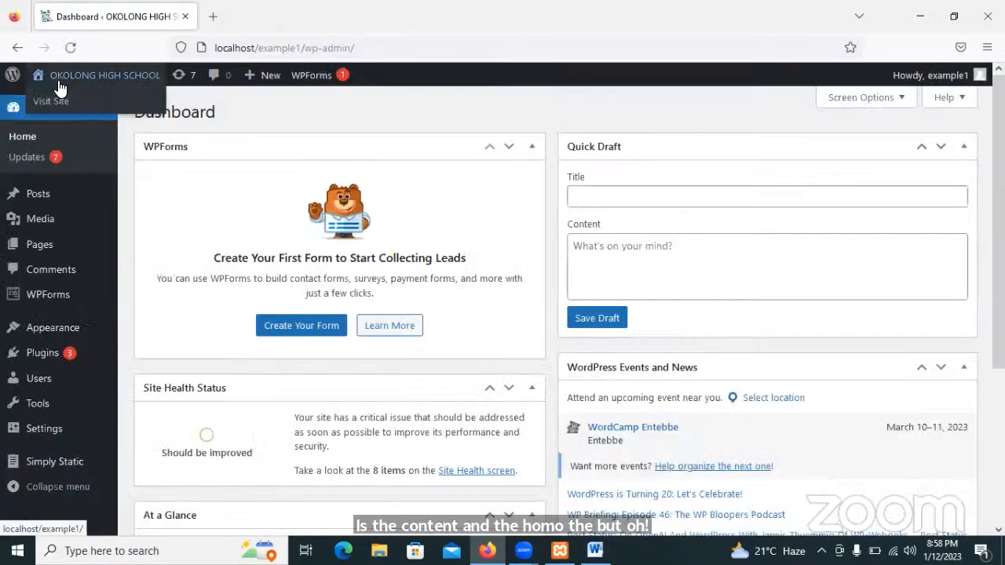
click(51, 100)
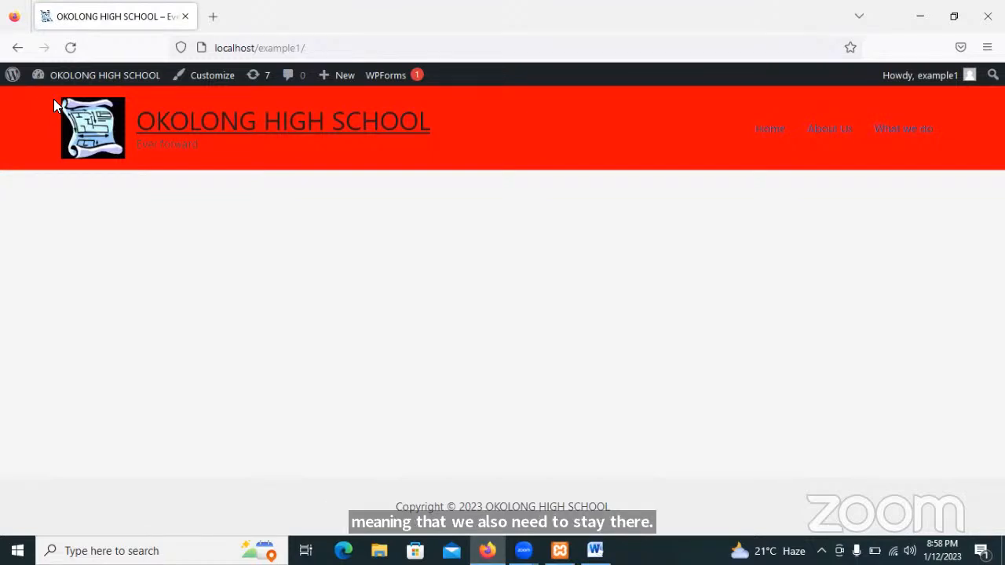
Reopen the Customizer for the OKOLONG HIGH SCHOOL site from the admin dashboard.
click(13, 78)
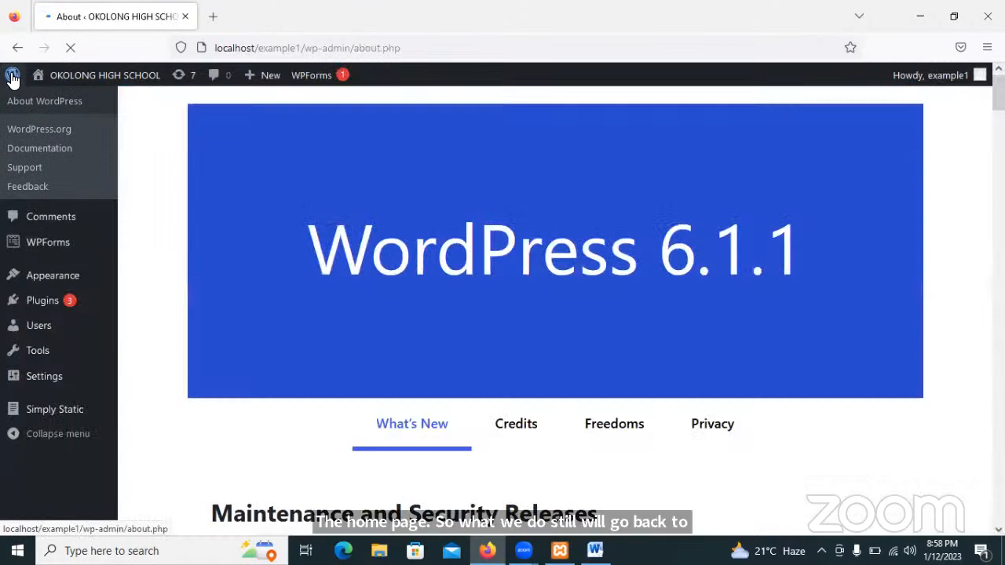
mouse_move(97, 140)
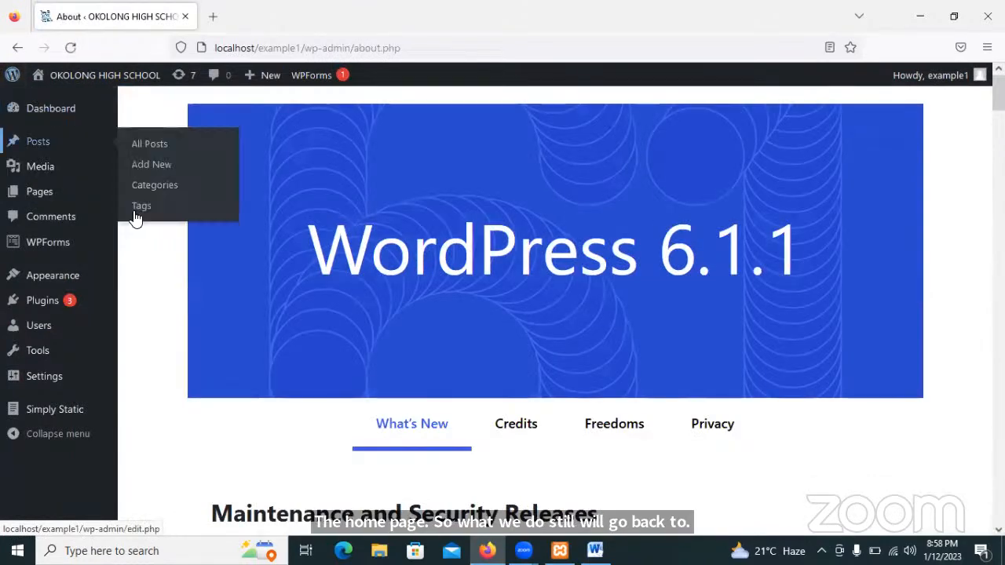
mouse_move(54, 283)
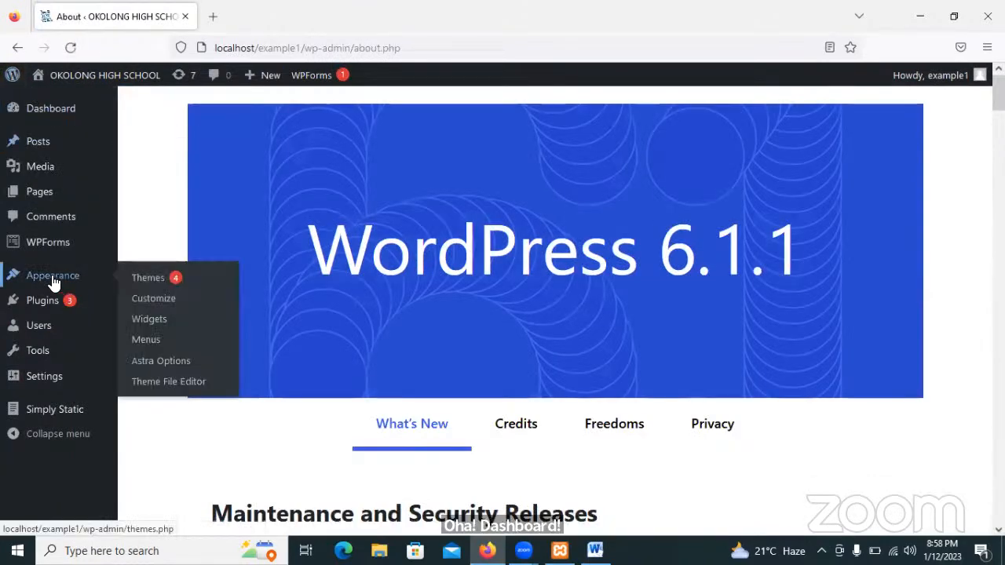
click(153, 299)
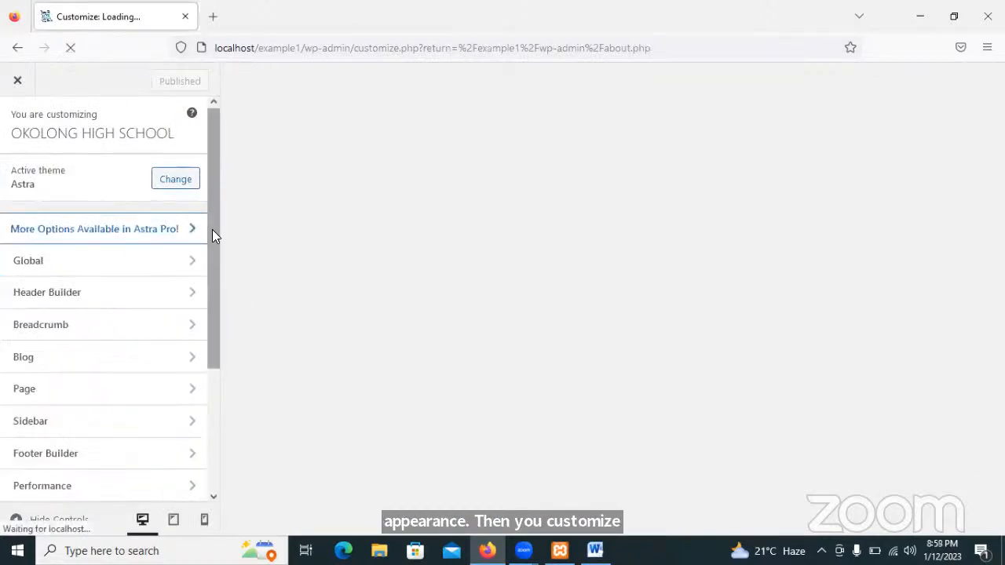
drag(212, 228, 223, 377)
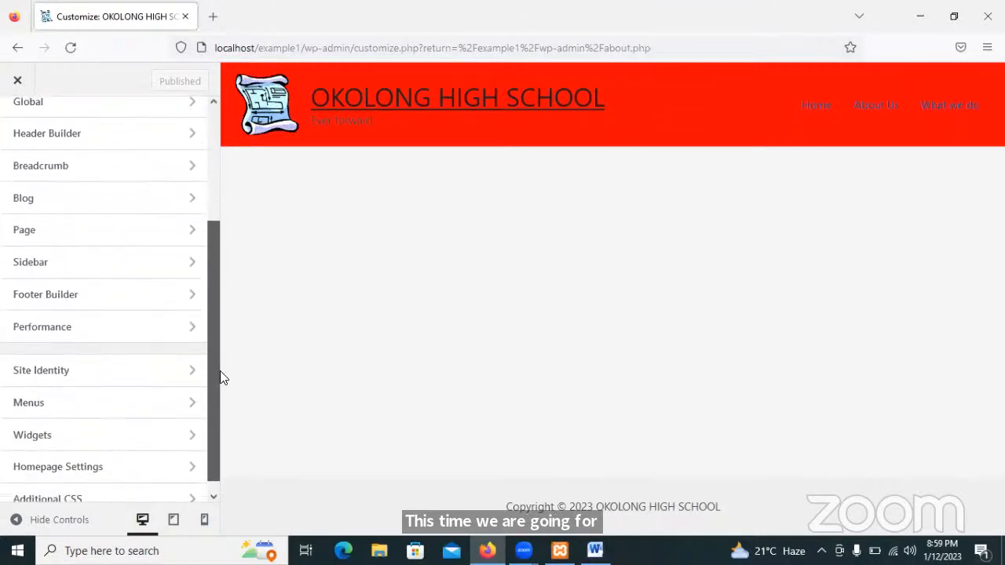
In Homepage Settings, set a static homepage using the Home page and publish the change.
click(99, 463)
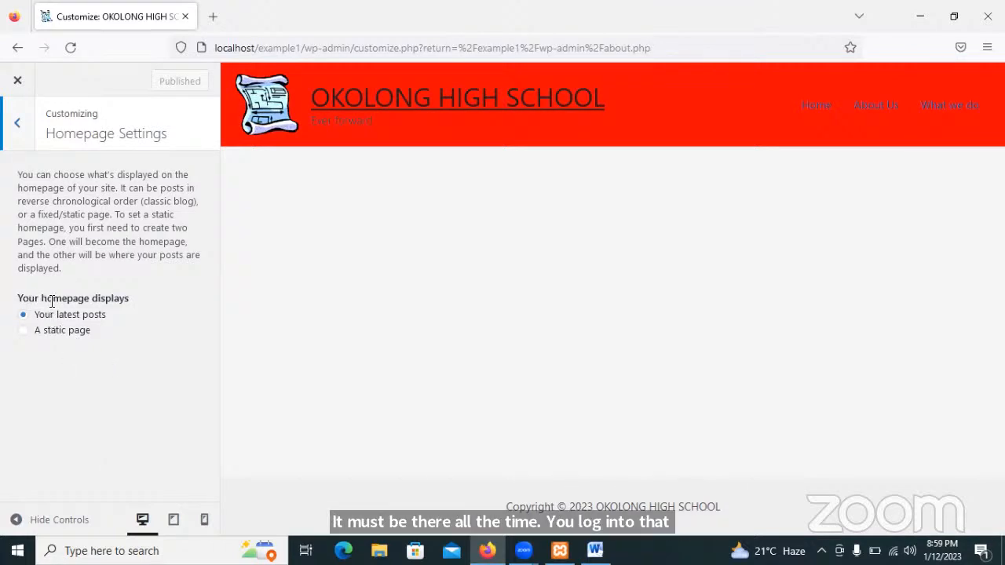
click(25, 332)
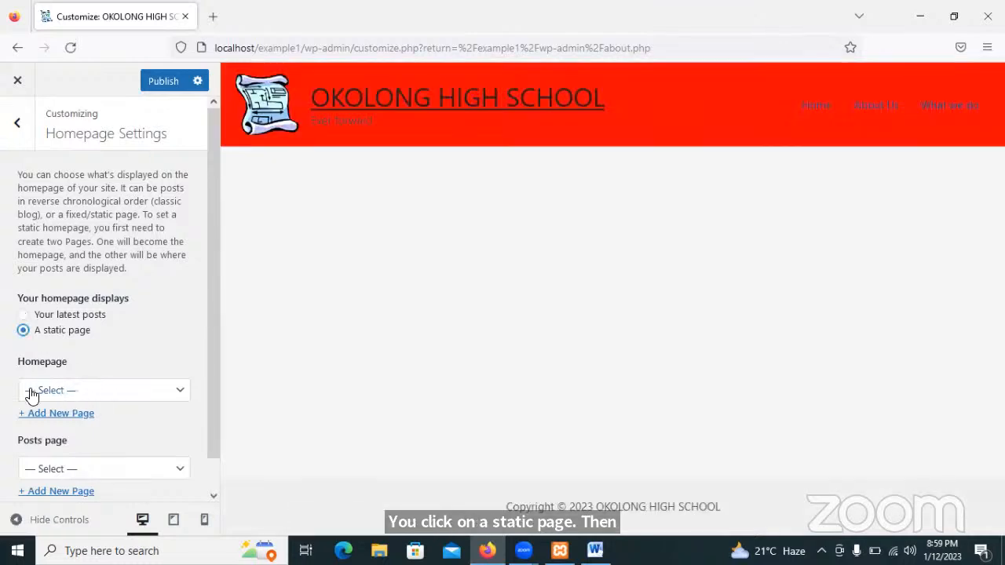
click(144, 398)
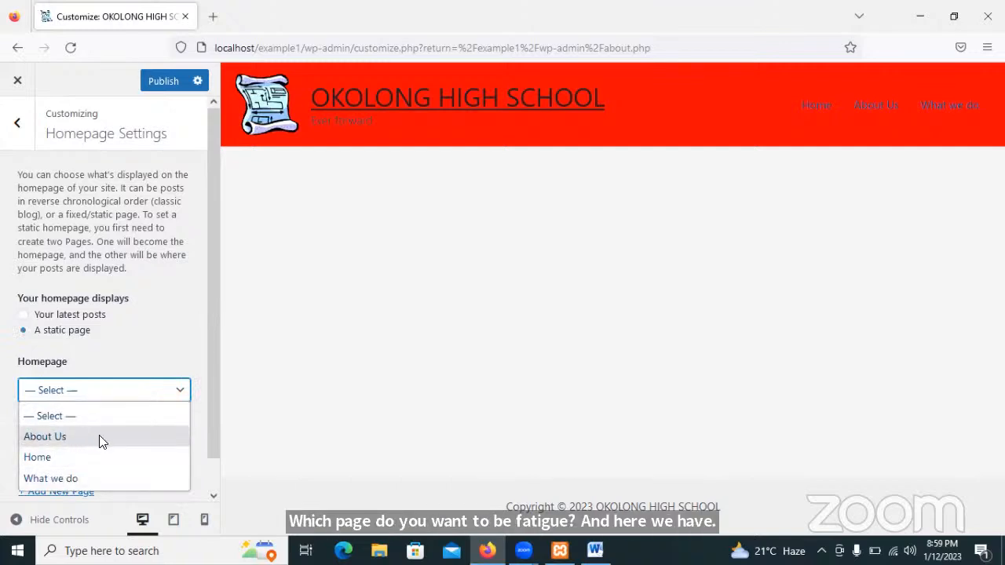
click(37, 458)
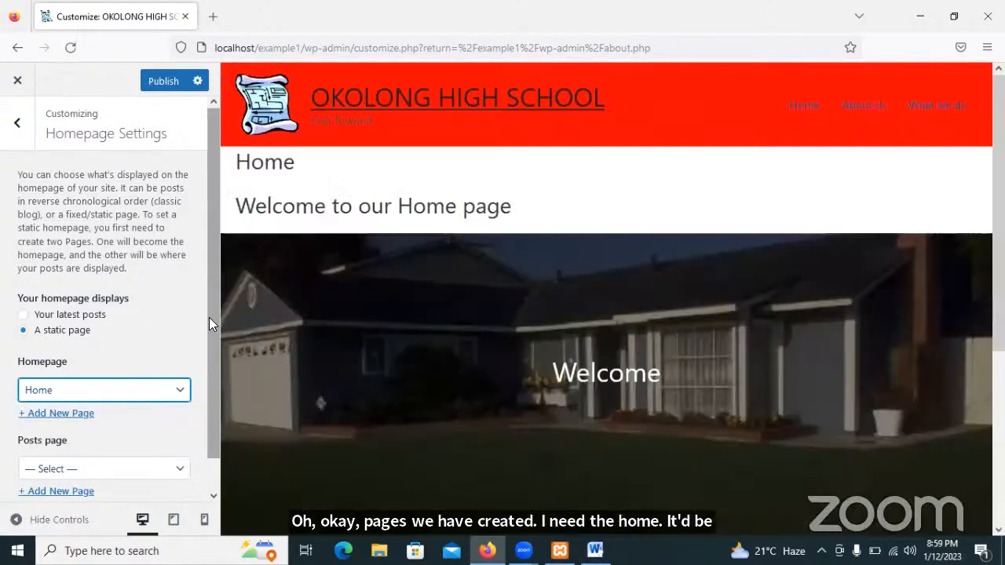
drag(208, 317, 196, 298)
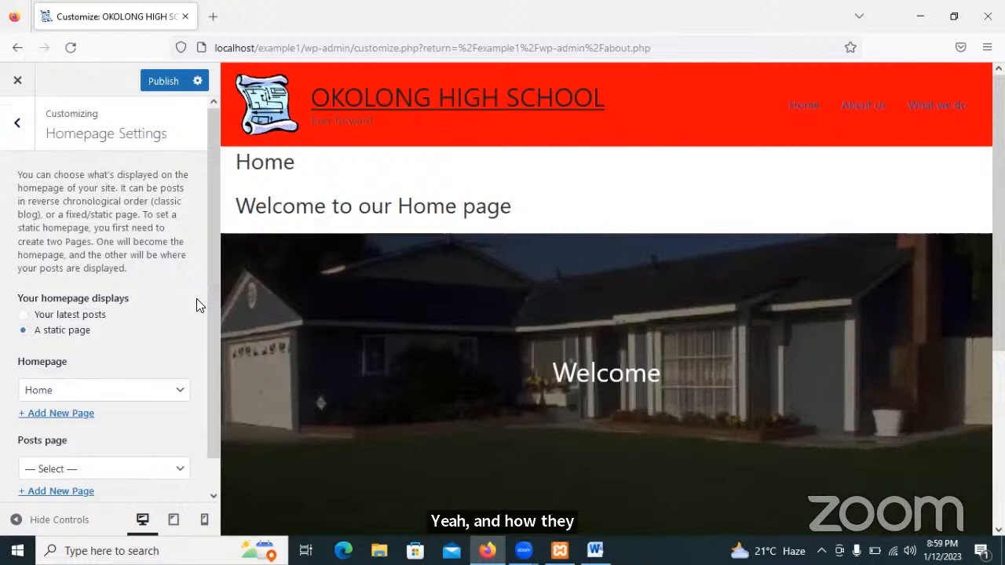
click(168, 82)
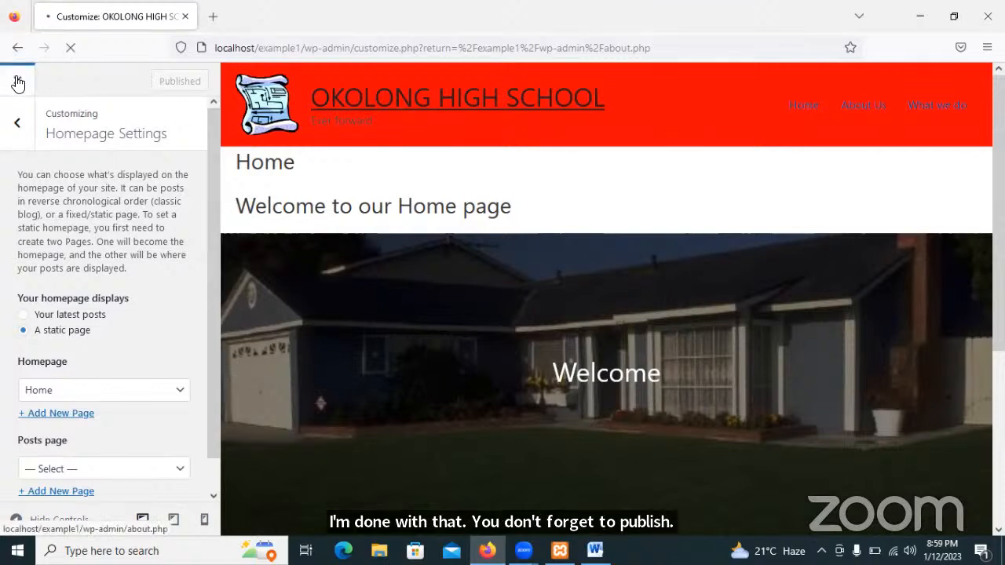
Close the Customizer and visit the live site, now opening on the Home page's Welcome cover.
click(18, 83)
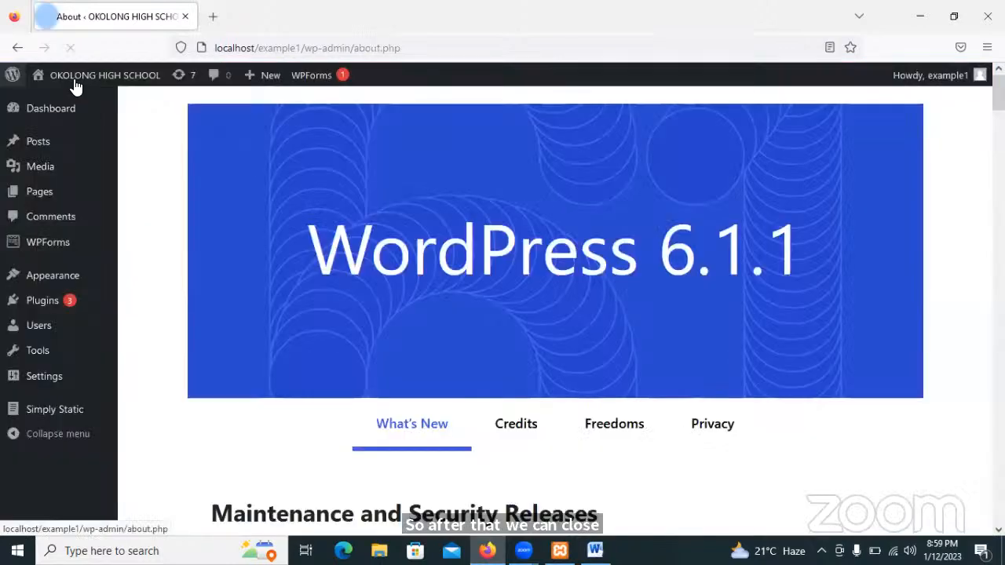
mouse_move(58, 100)
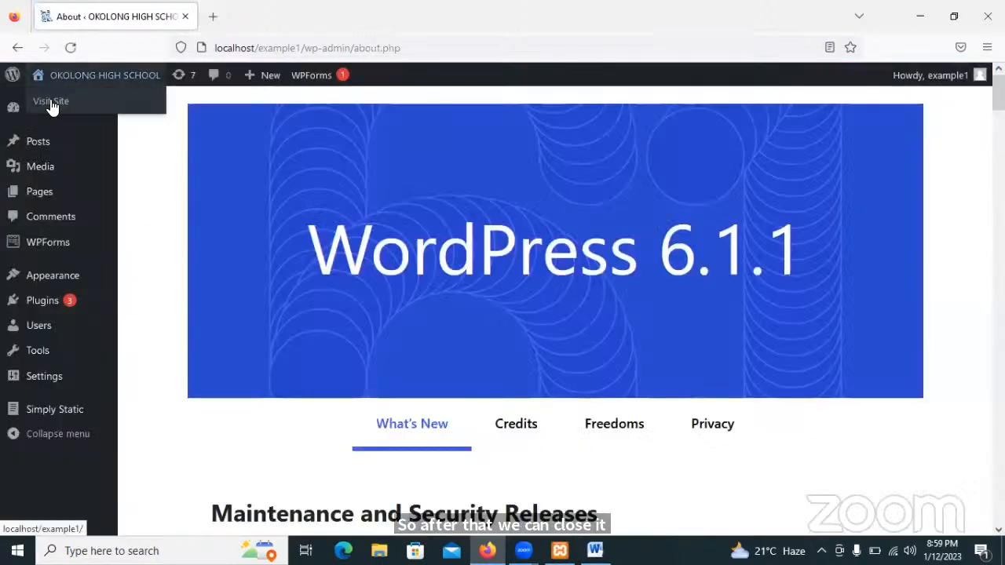
click(49, 101)
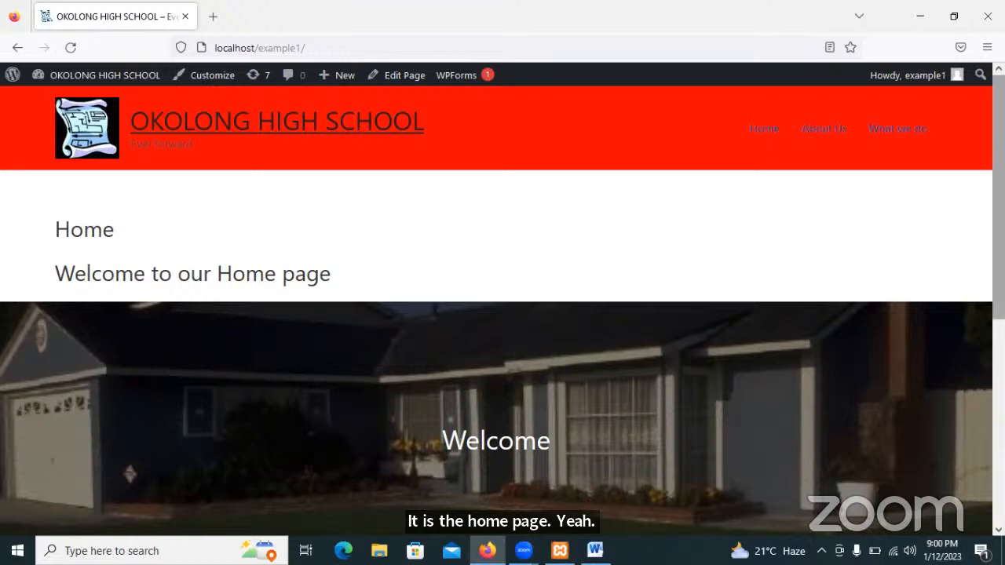
scroll(502, 314, down, 5)
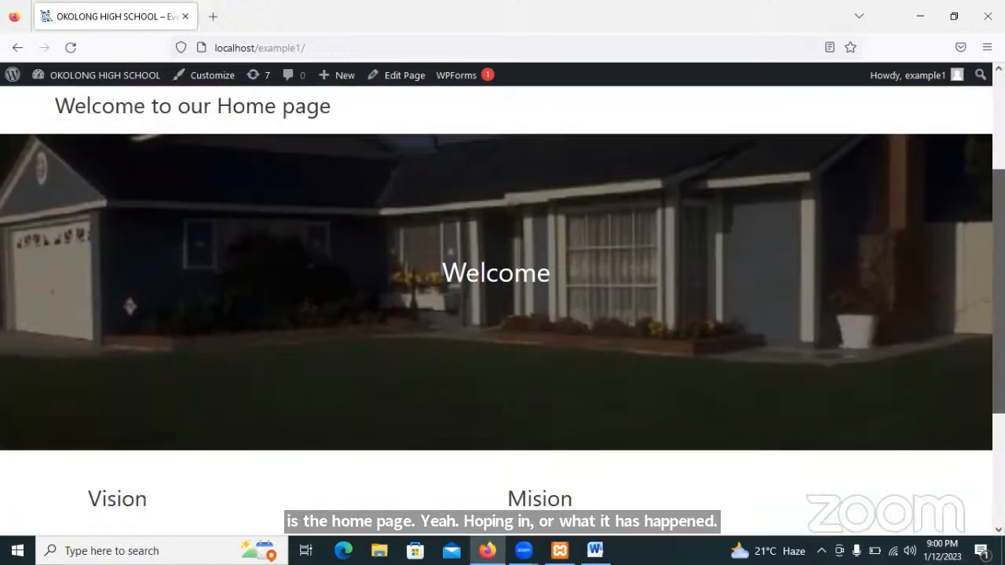
scroll(502, 314, up, 5)
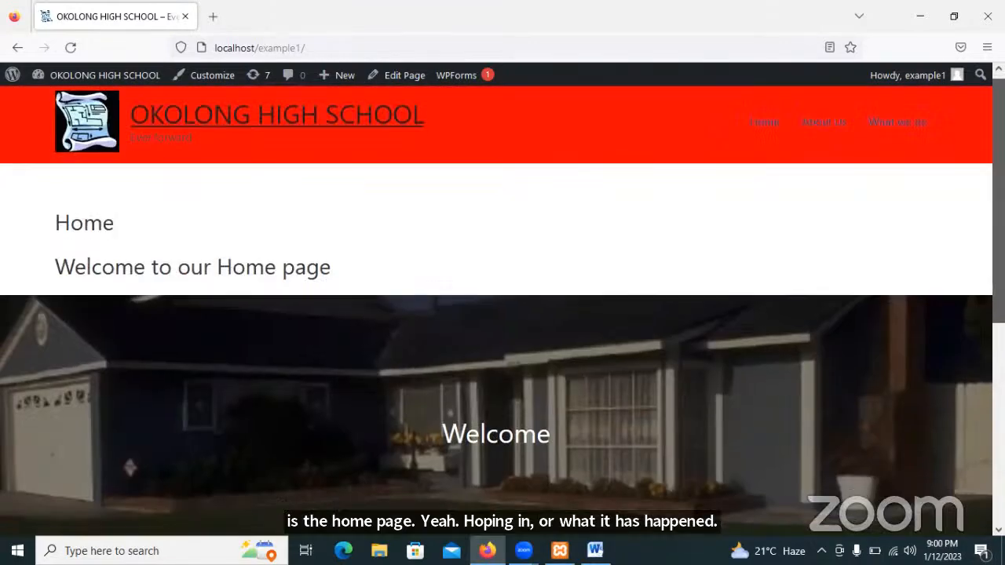
scroll(502, 314, down, 5)
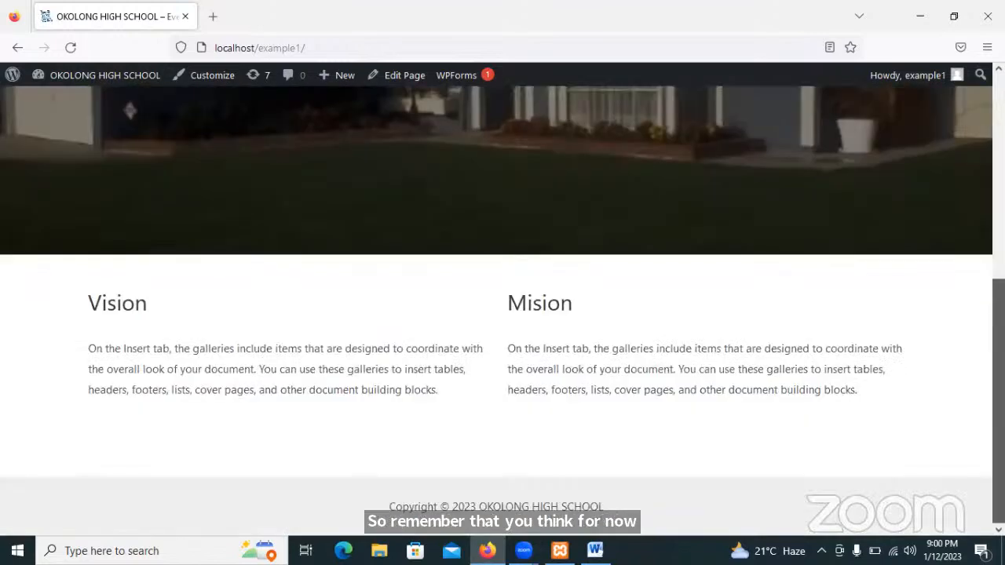
scroll(503, 314, up, 5)
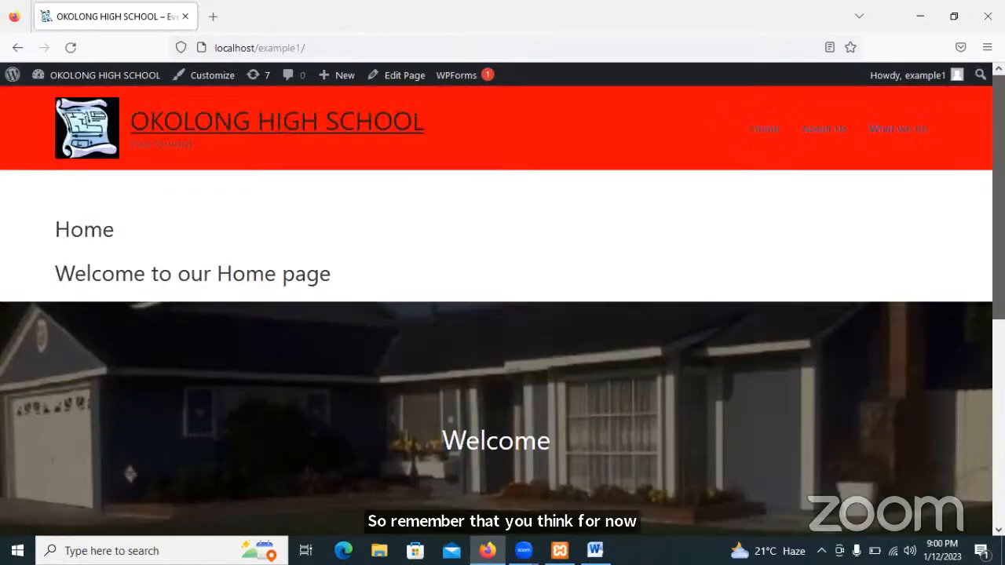
scroll(502, 314, down, 3)
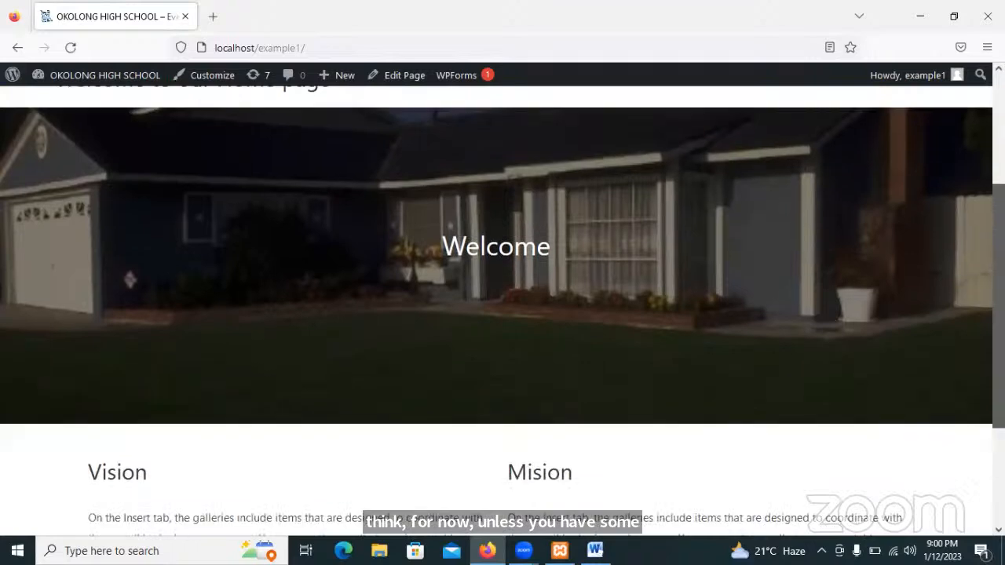
scroll(502, 314, down, 3)
scroll(502, 314, up, 5)
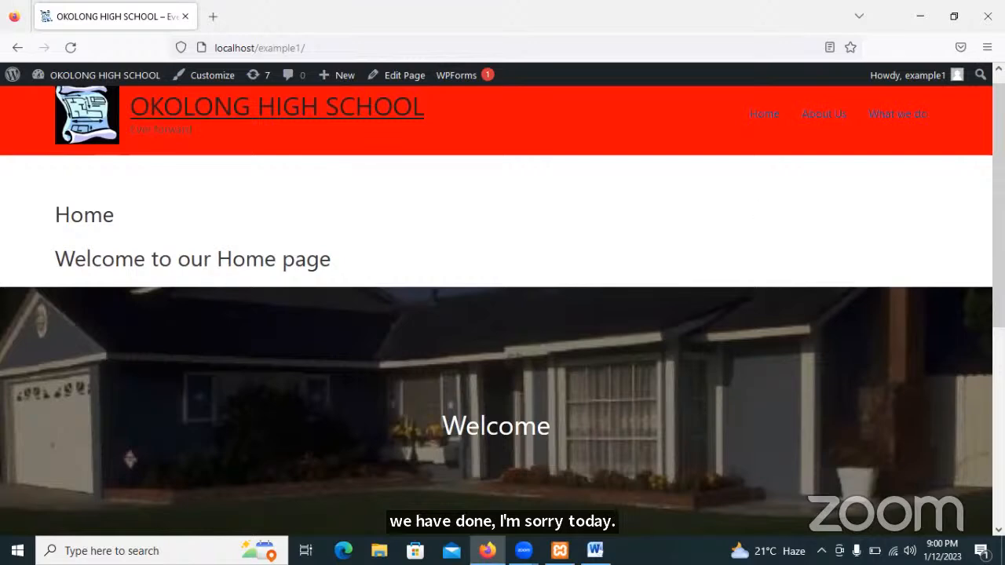
scroll(502, 314, down, 5)
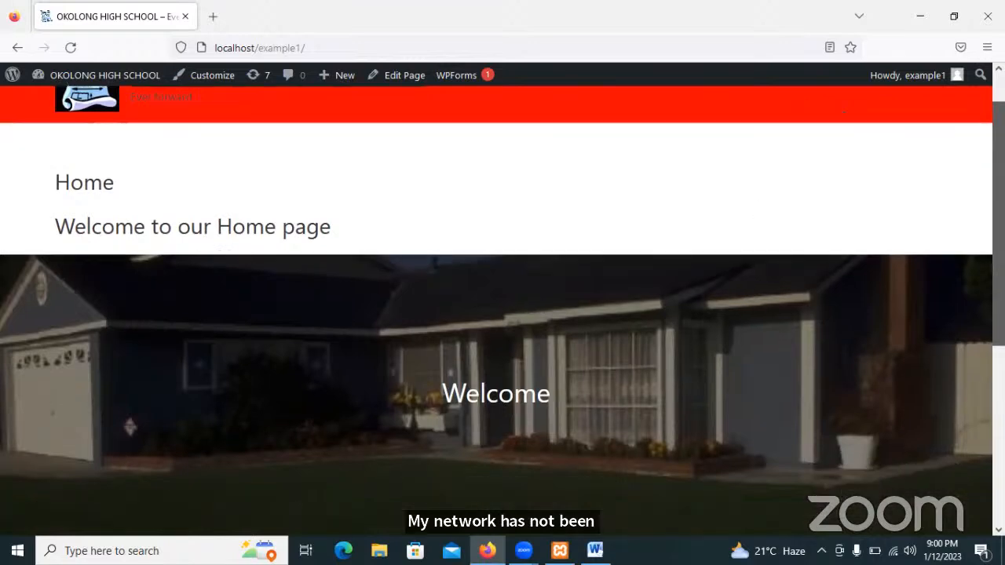
scroll(502, 314, down, 2)
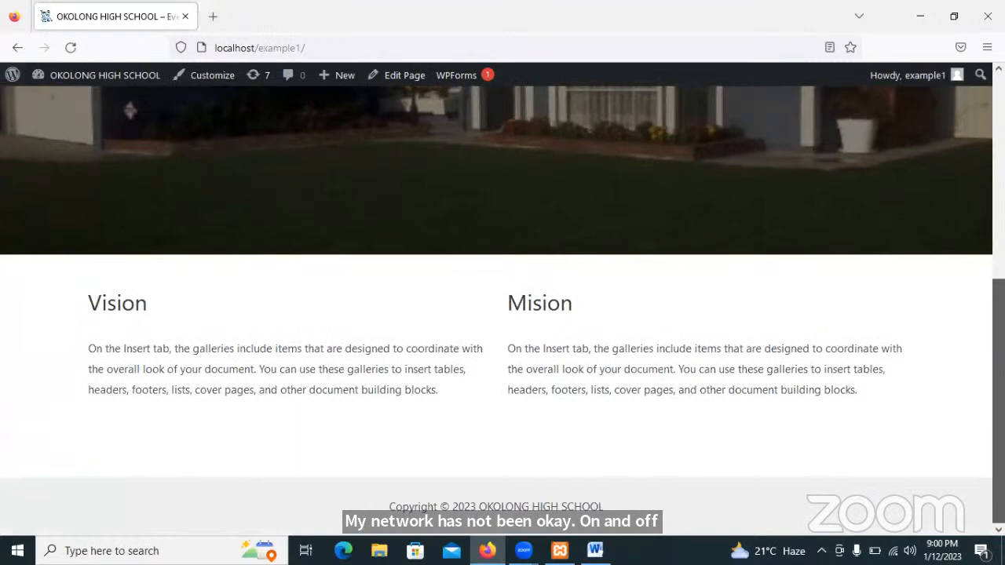
scroll(502, 314, up, 5)
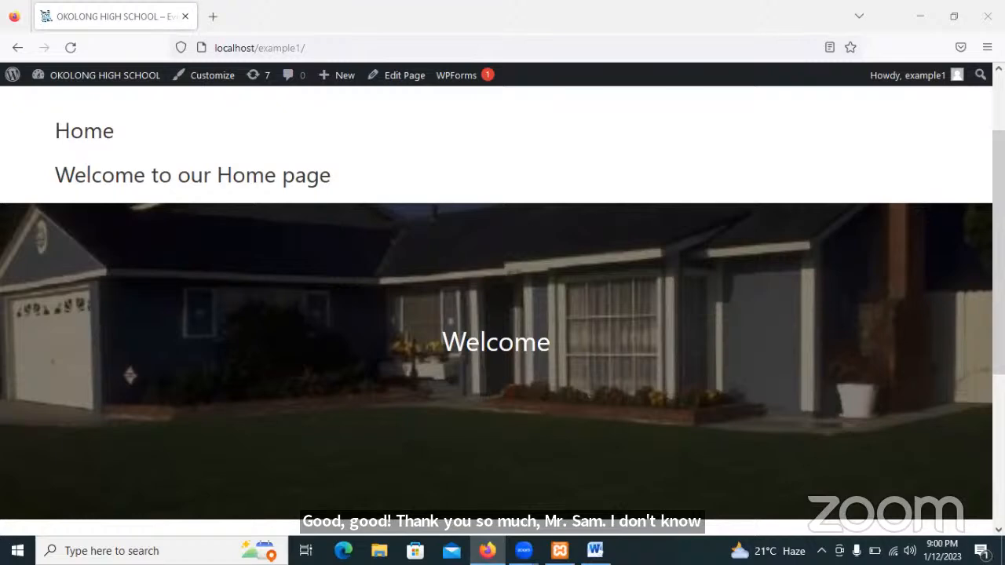
scroll(502, 313, up, 3)
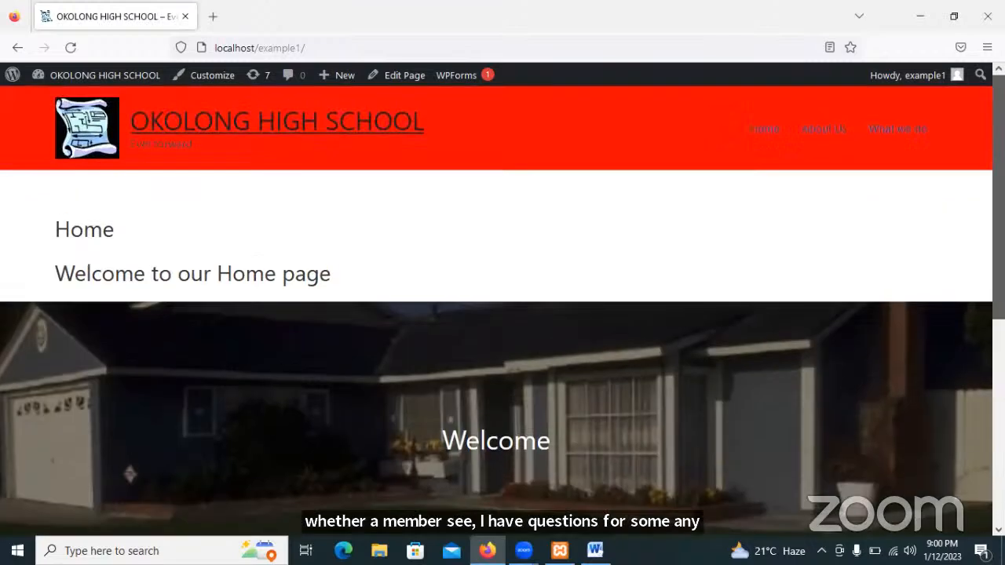
scroll(502, 314, down, 5)
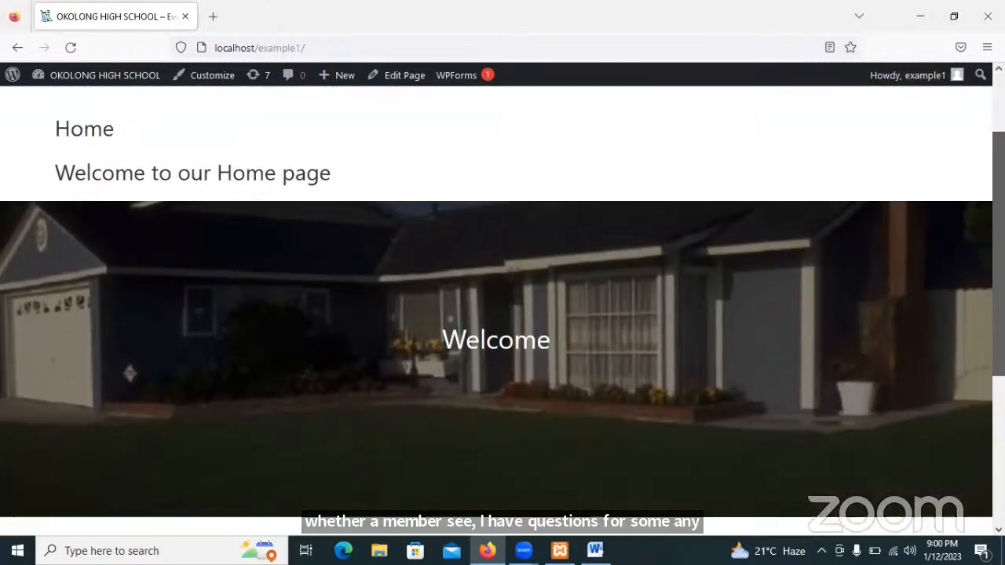
scroll(502, 314, down, 2)
scroll(502, 314, up, 6)
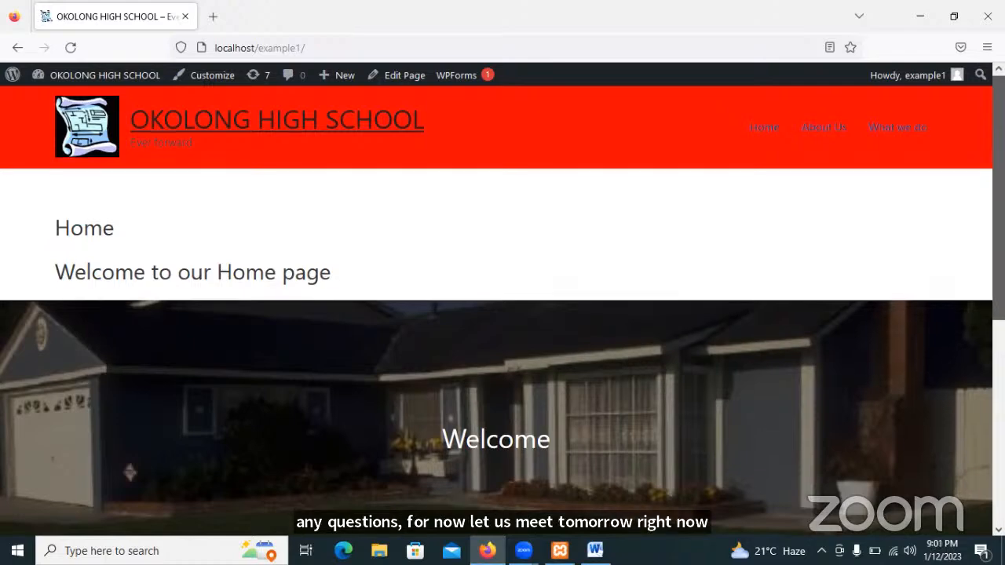
scroll(502, 314, down, 5)
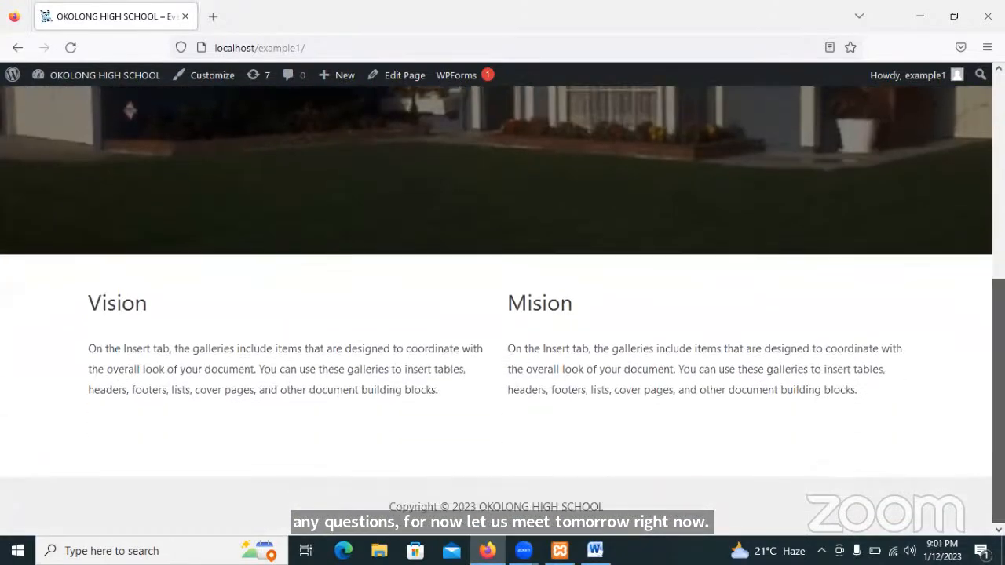
scroll(503, 314, up, 5)
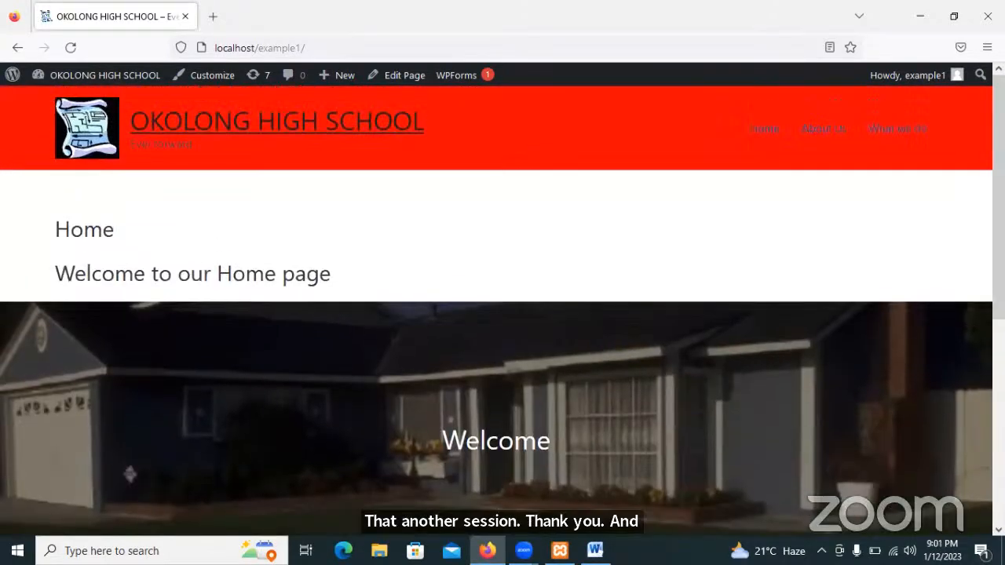